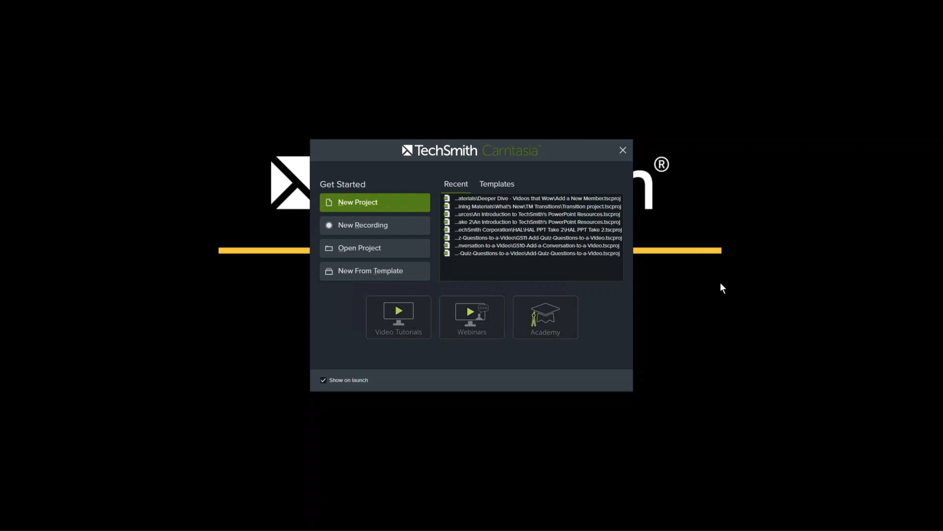
# - Create a new project and add the Progress Board library asset to the timeline, fitted to the timeline's width
pyautogui.click(359, 206)
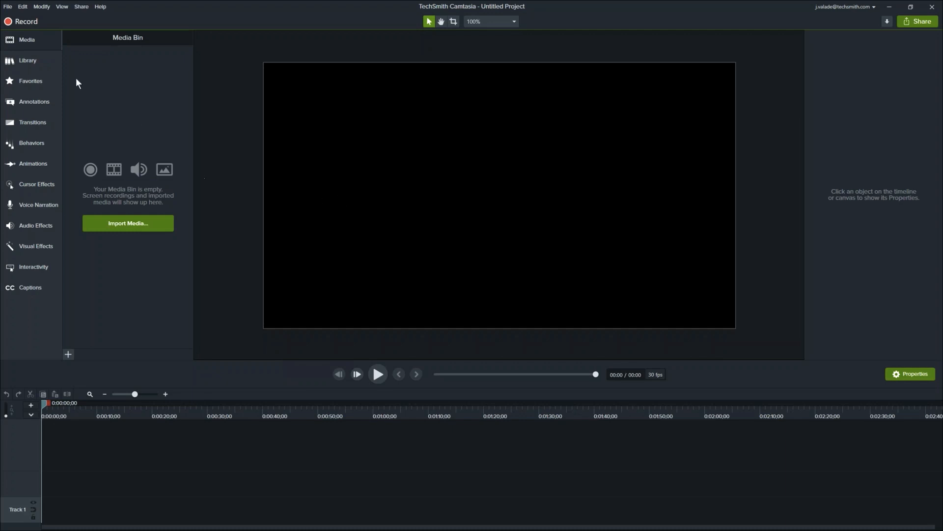
pyautogui.click(52, 61)
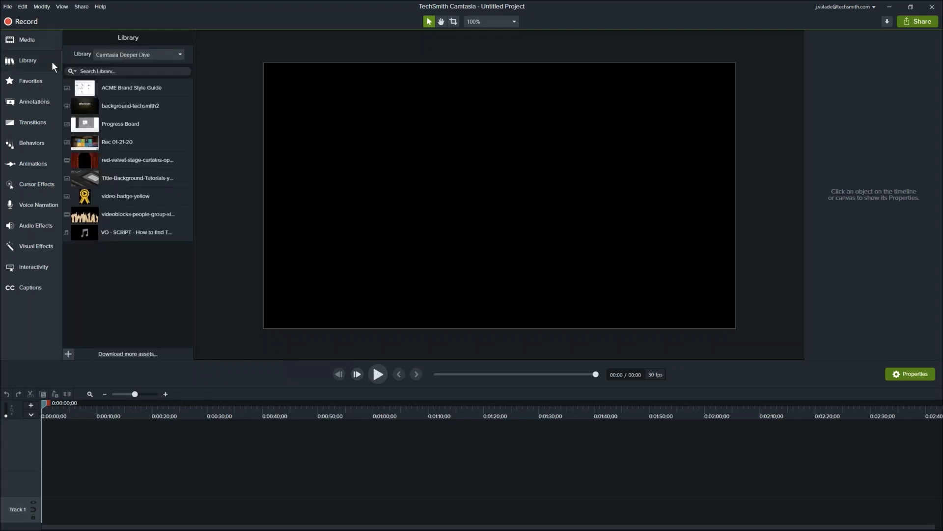
pyautogui.rightClick(116, 126)
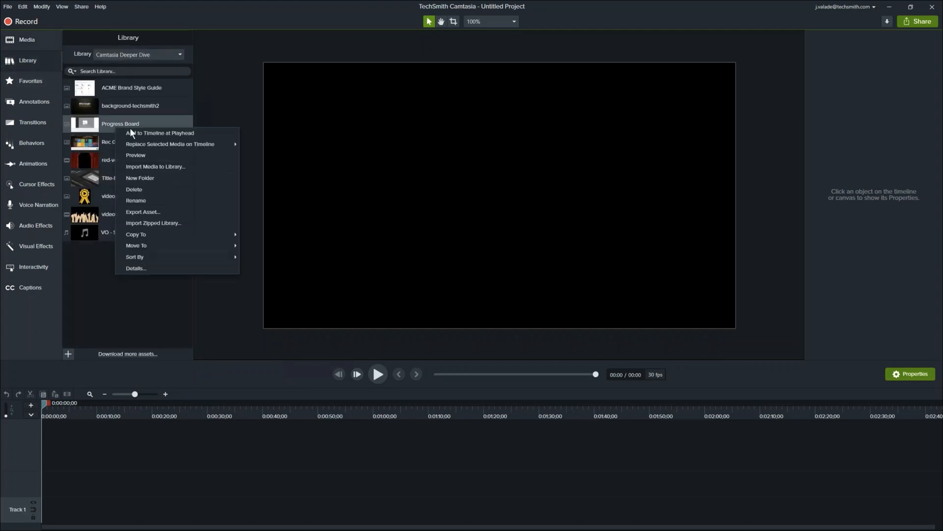
pyautogui.click(138, 132)
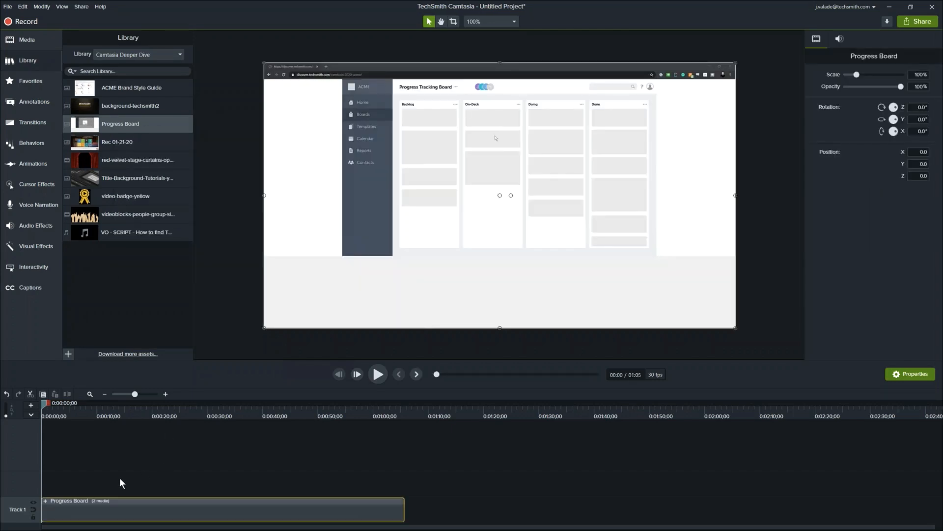
pyautogui.click(90, 394)
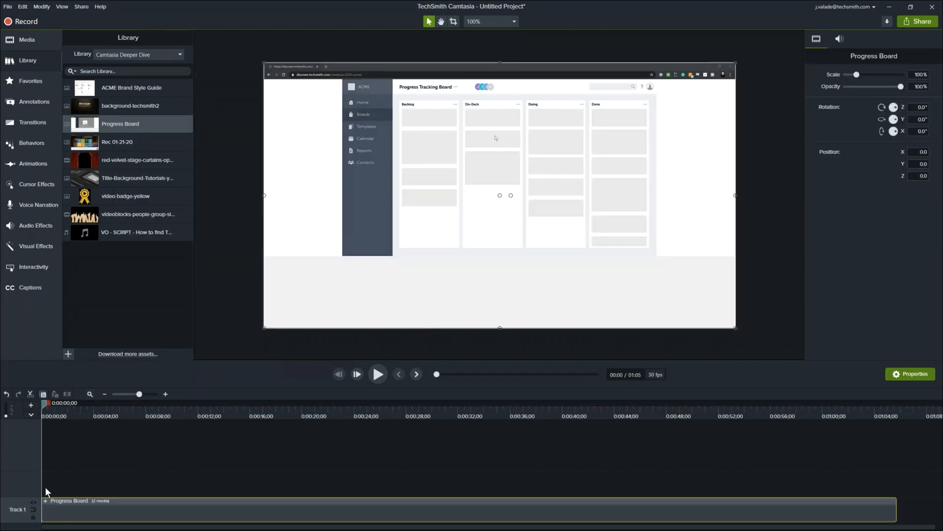
# - Open the Progress Board group on the timeline and ungroup it into separate camera and screen tracks
pyautogui.click(46, 500)
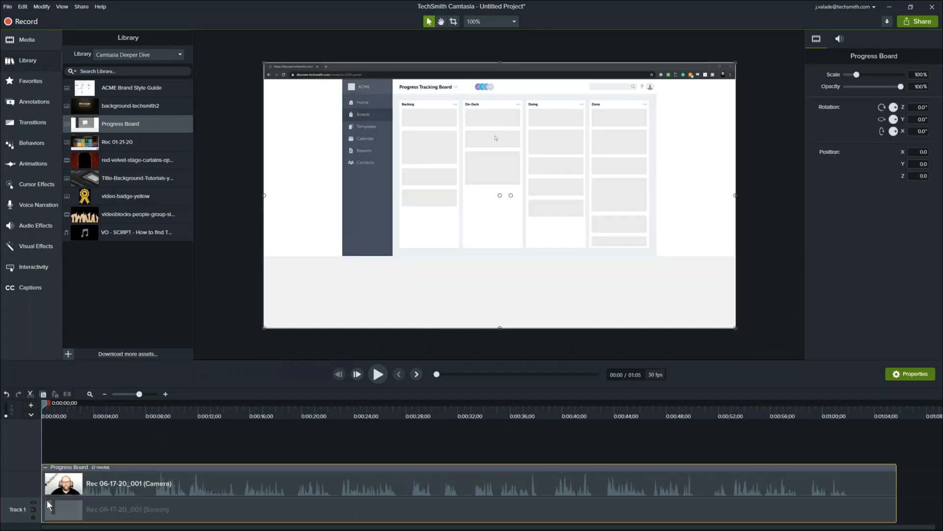
pyautogui.rightClick(55, 470)
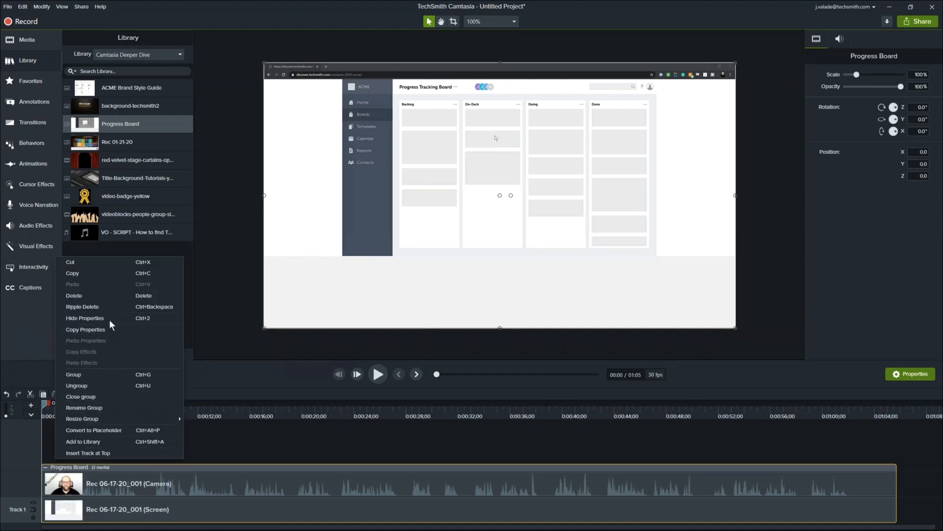
pyautogui.click(114, 384)
# - Scale the camera video to 12.5% and place it in the bottom-right corner of the video frame
pyautogui.scroll(-4, 406, 302)
pyautogui.click(740, 341)
pyautogui.moveTo(741, 340); pyautogui.dragTo(592, 254)
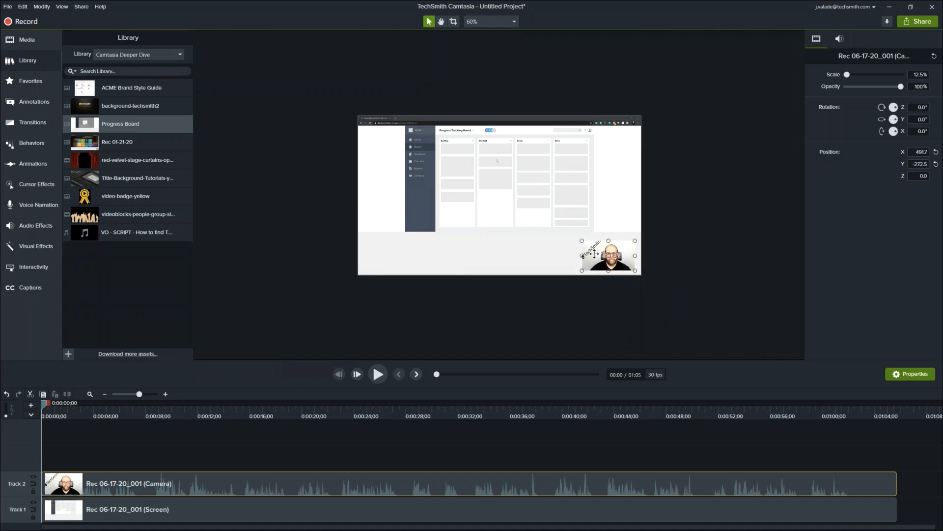
pyautogui.scroll(2, 344, 296)
pyautogui.scroll(1, 344, 309)
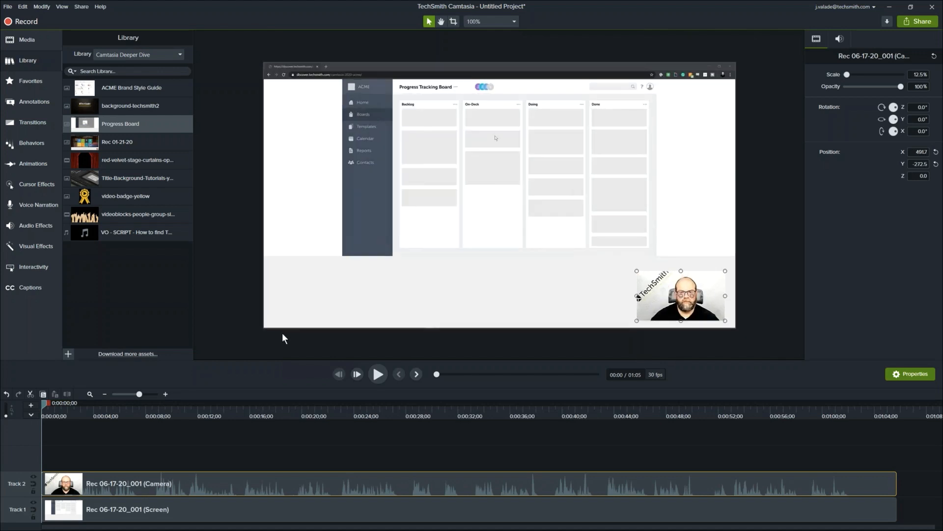
pyautogui.click(283, 336)
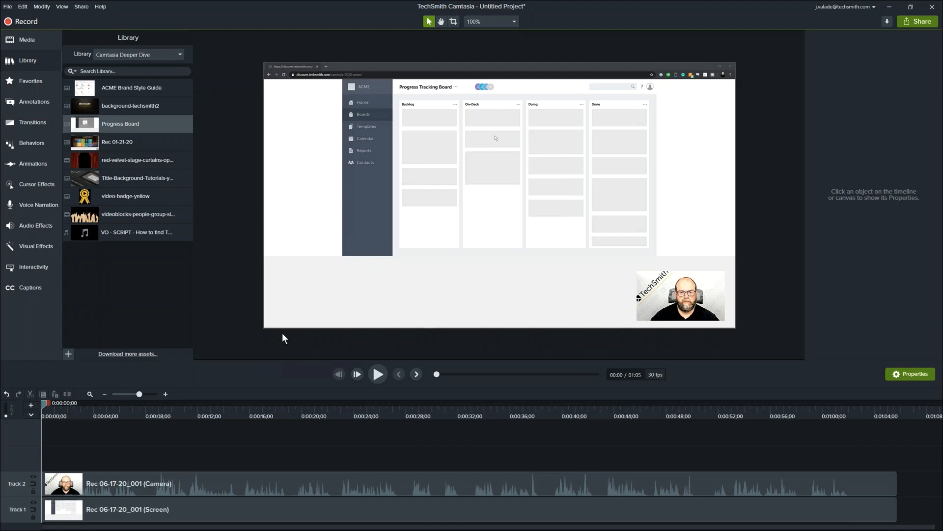
# - Play the opening seconds of the recording and return the playhead to about 2 seconds
pyautogui.click(377, 374)
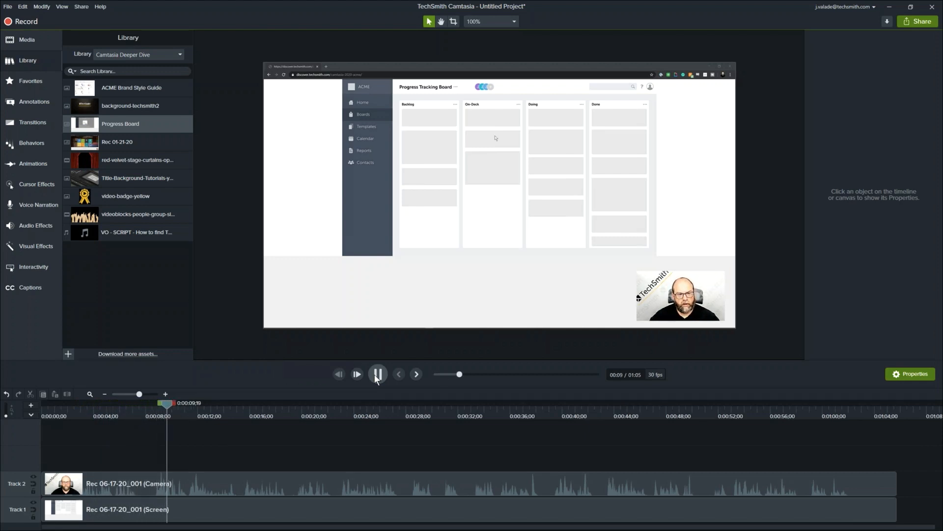
pyautogui.click(377, 374)
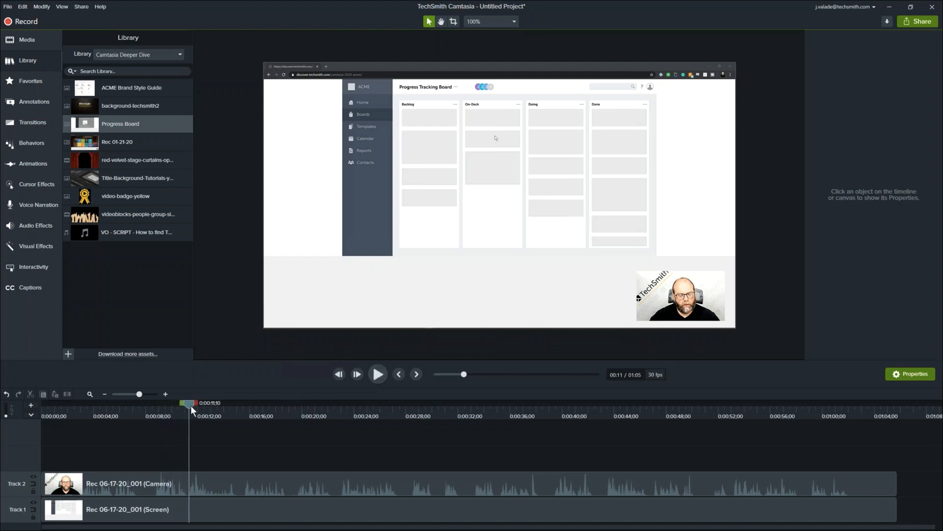
pyautogui.moveTo(189, 404); pyautogui.dragTo(71, 460)
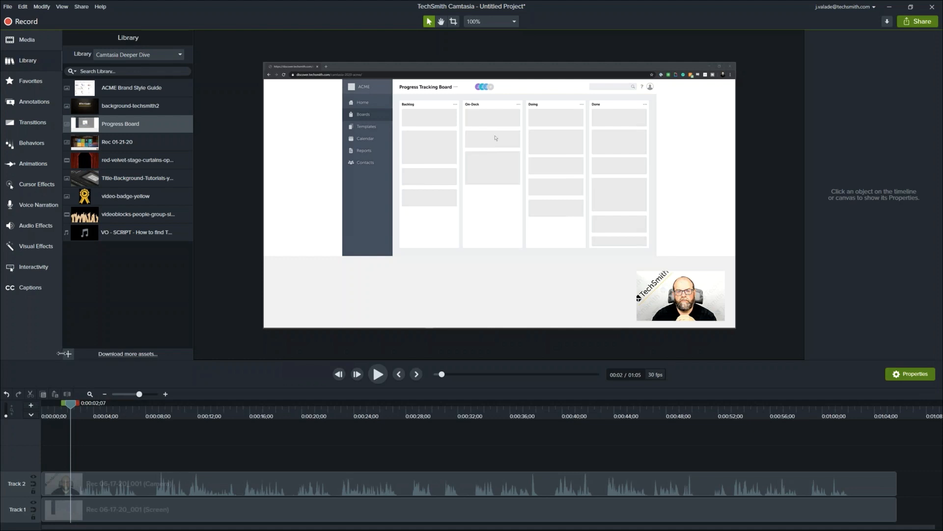
# - Look through the annotation categories, from callouts, arrows and shapes to blur, sketch motion and keystroke callouts
pyautogui.click(43, 101)
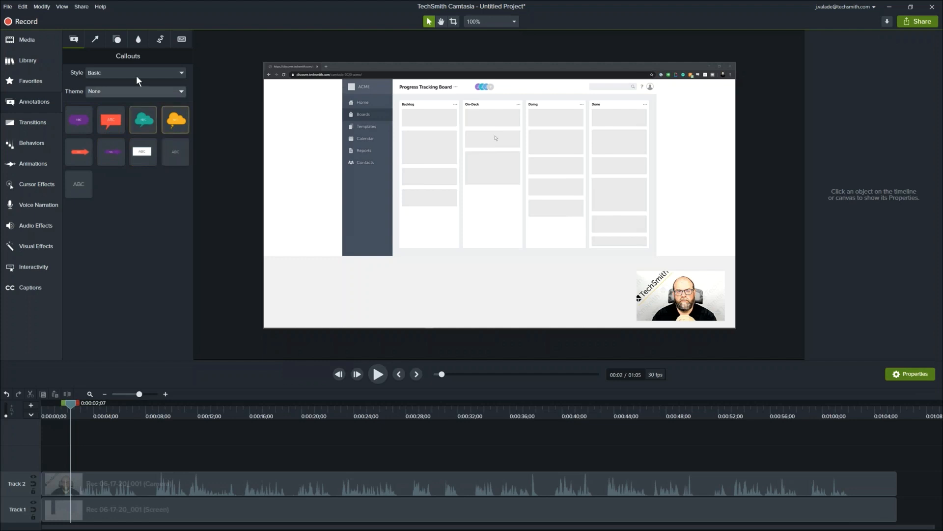
pyautogui.click(94, 43)
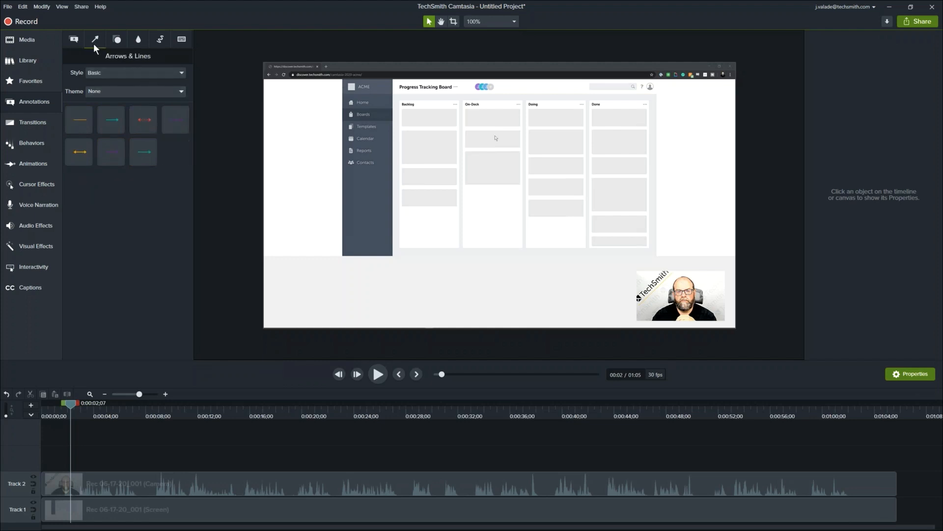
pyautogui.click(119, 42)
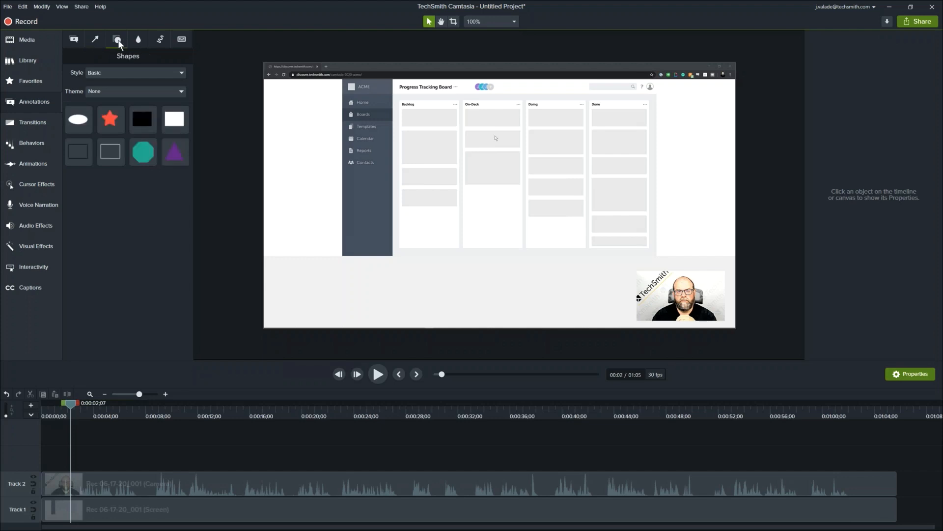
pyautogui.click(134, 40)
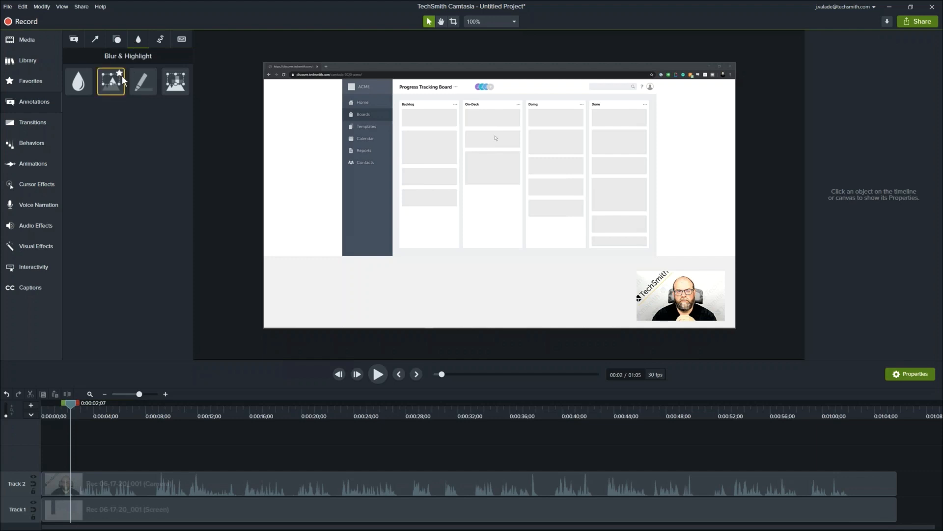
pyautogui.click(154, 41)
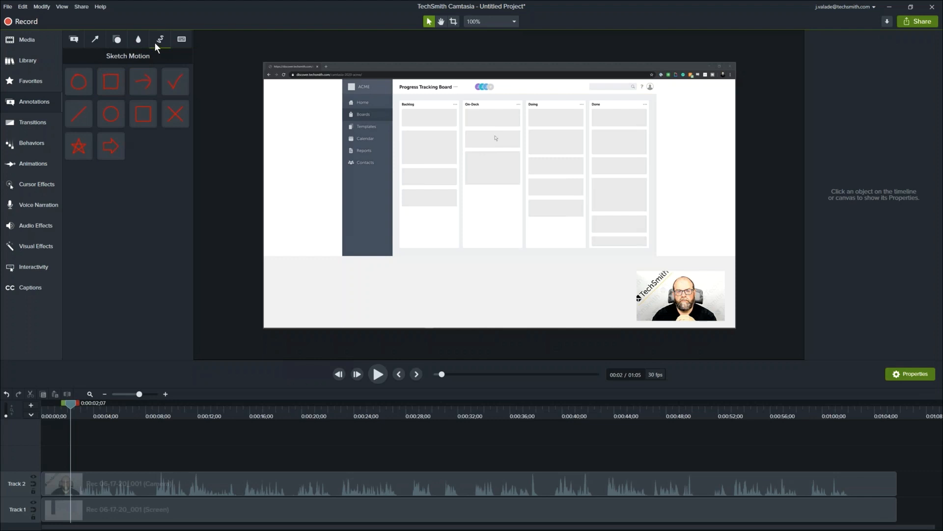
pyautogui.click(180, 42)
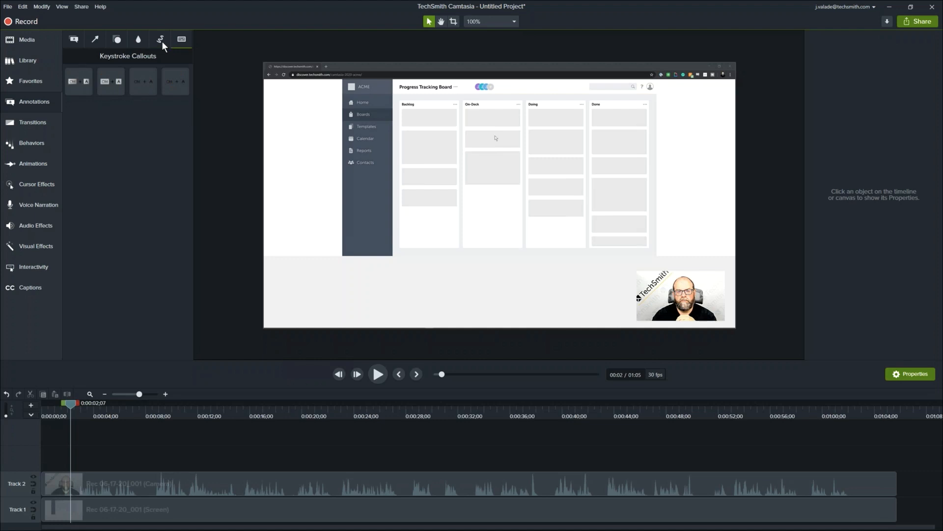
pyautogui.click(75, 41)
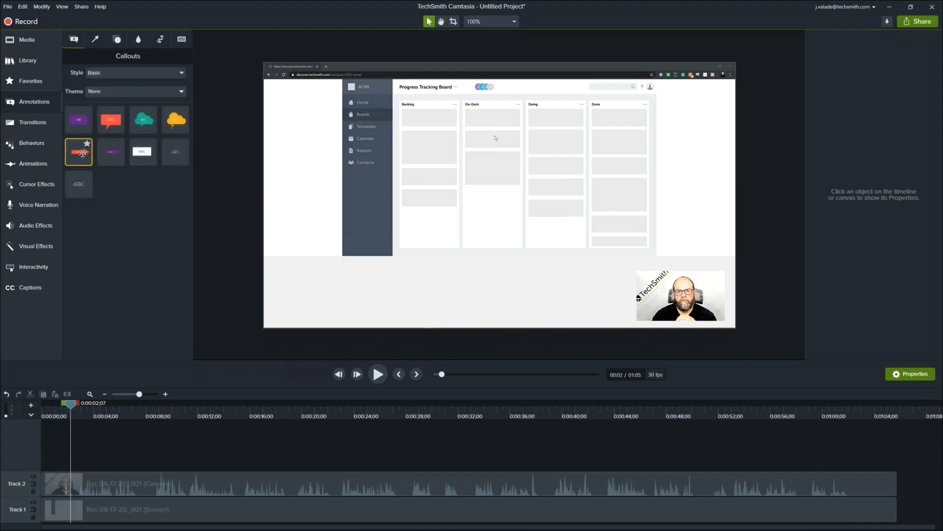
# - Add the red text arrow callout to the canvas at 0:00:18;10, as the recorded cursor nears the member icons
pyautogui.click(163, 409)
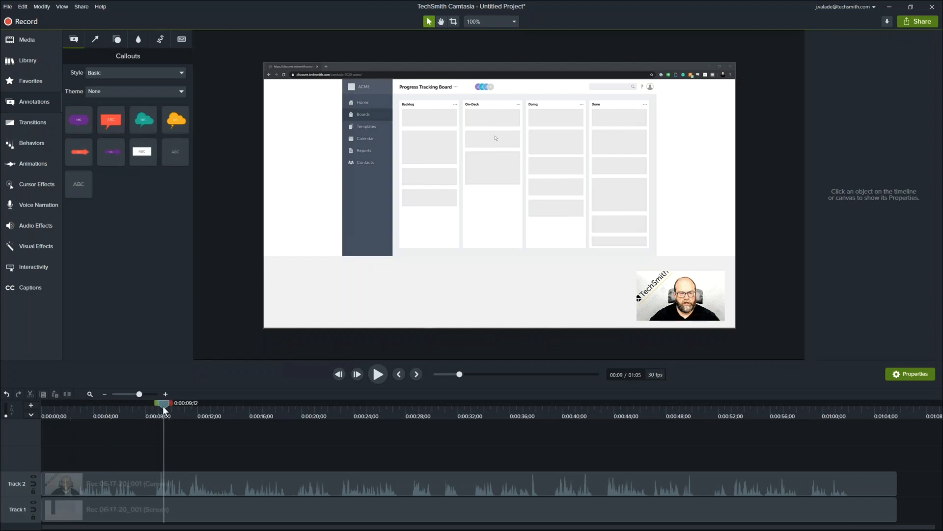
pyautogui.moveTo(168, 405); pyautogui.dragTo(222, 416)
pyautogui.moveTo(257, 420); pyautogui.dragTo(234, 436)
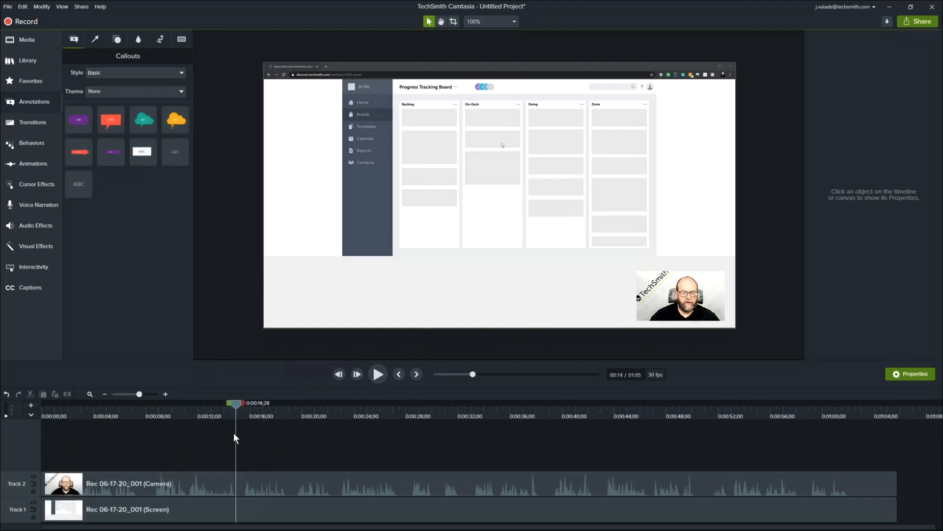
pyautogui.press('space')
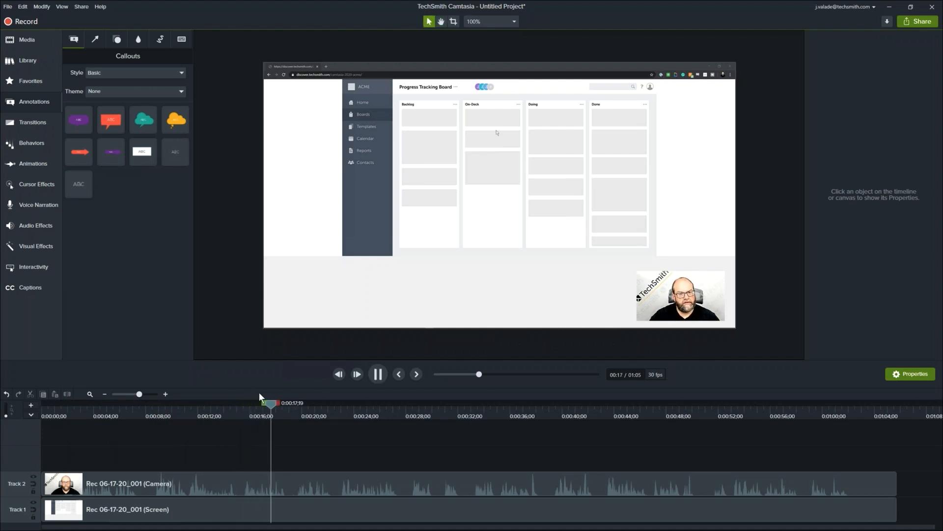
pyautogui.press('space')
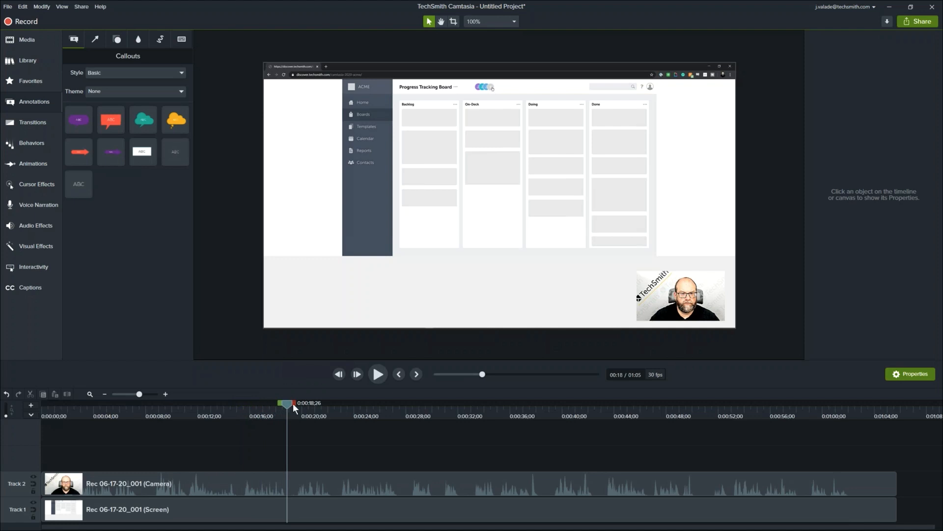
pyautogui.moveTo(290, 404); pyautogui.dragTo(282, 407)
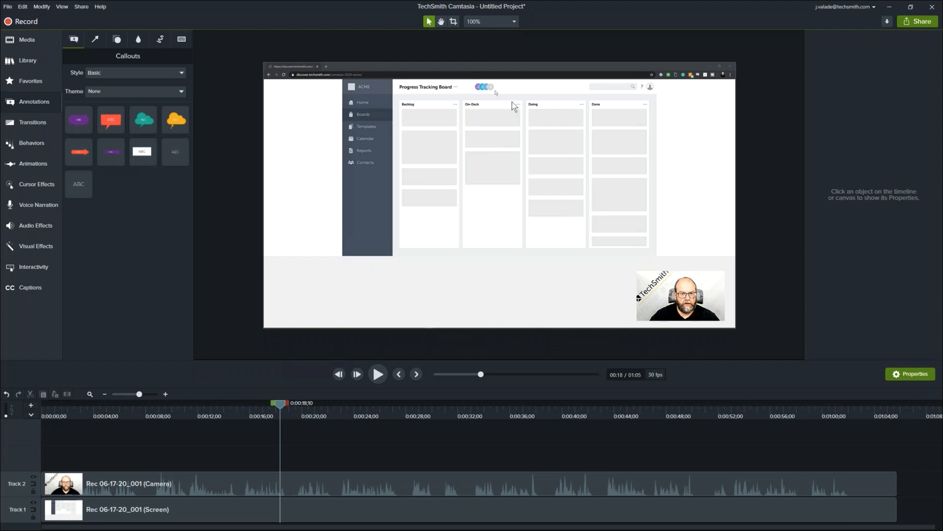
pyautogui.moveTo(79, 151); pyautogui.dragTo(528, 153)
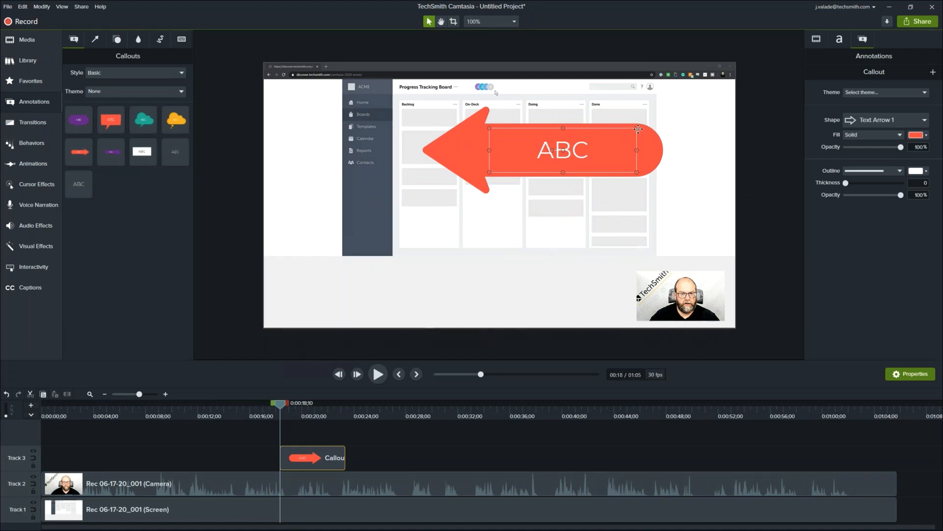
# - Shrink the arrow callout, delete its ABC text and move it so it points at the member icons beside Progress Tracking Board
pyautogui.moveTo(635, 129); pyautogui.dragTo(591, 166)
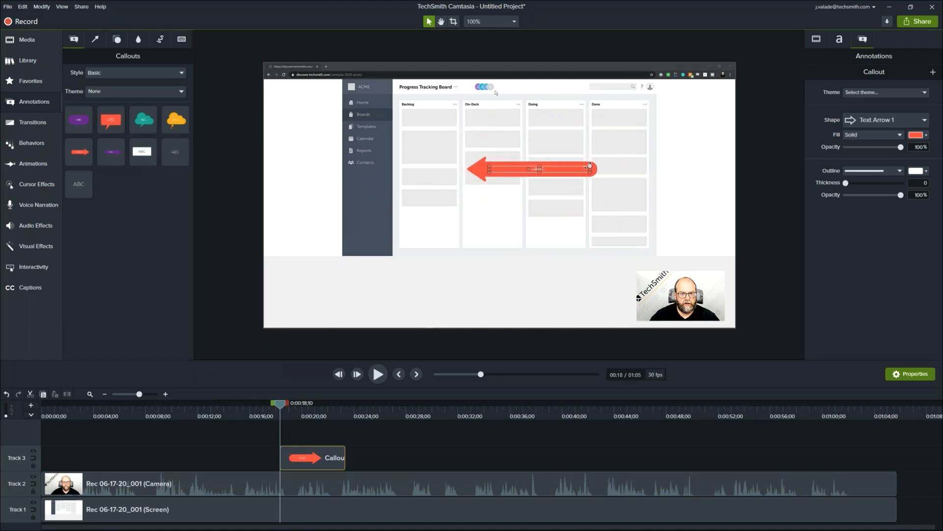
pyautogui.doubleClick(546, 169)
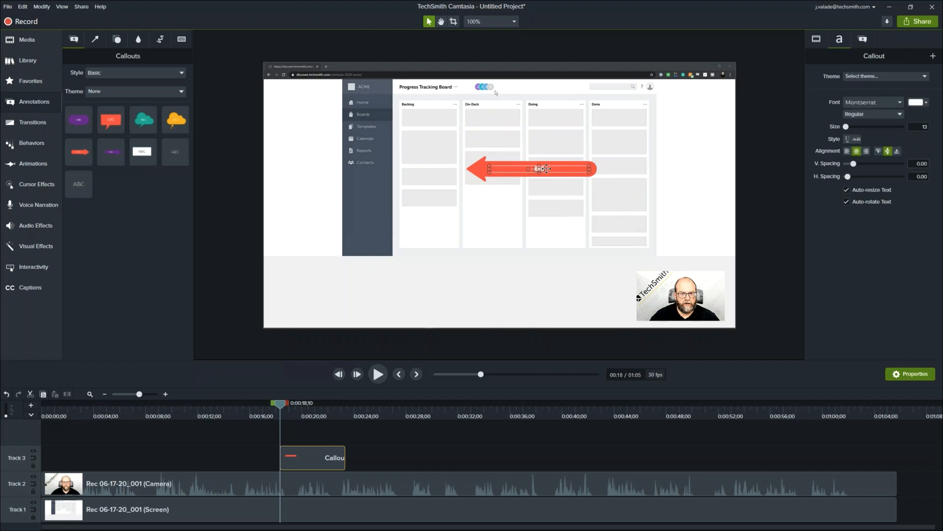
pyautogui.press('BackSpace')
pyautogui.click(548, 193)
pyautogui.doubleClick(542, 171)
pyautogui.moveTo(543, 171); pyautogui.dragTo(576, 89)
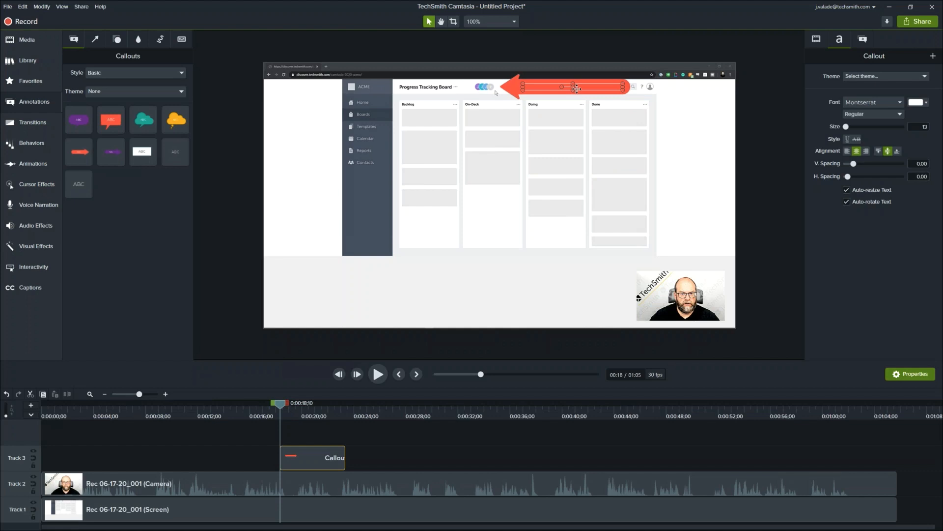
pyautogui.click(458, 440)
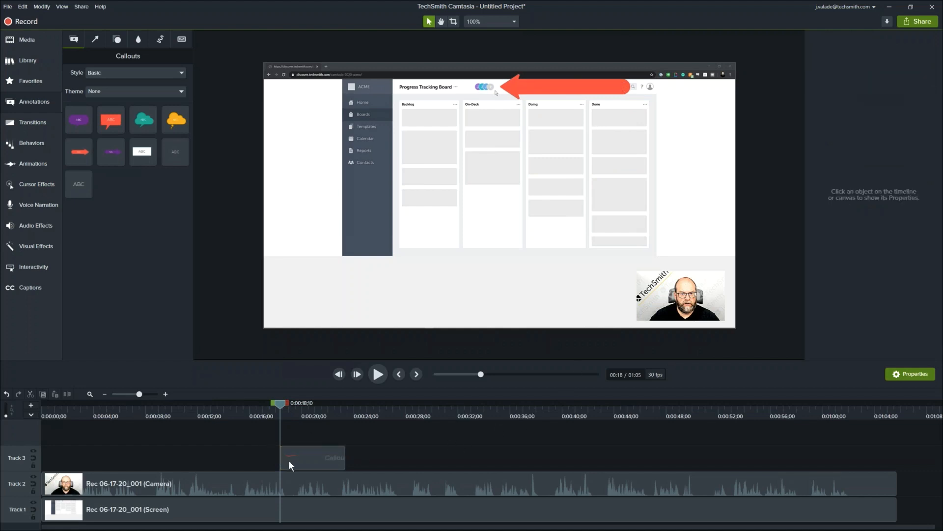
# - Shift the arrow callout slightly earlier on Track 3 and trim its end to shorten it
pyautogui.moveTo(302, 461)
pyautogui.mouseDown()
pyautogui.moveTo(286, 465)
pyautogui.moveTo(296, 464)
pyautogui.mouseUp()
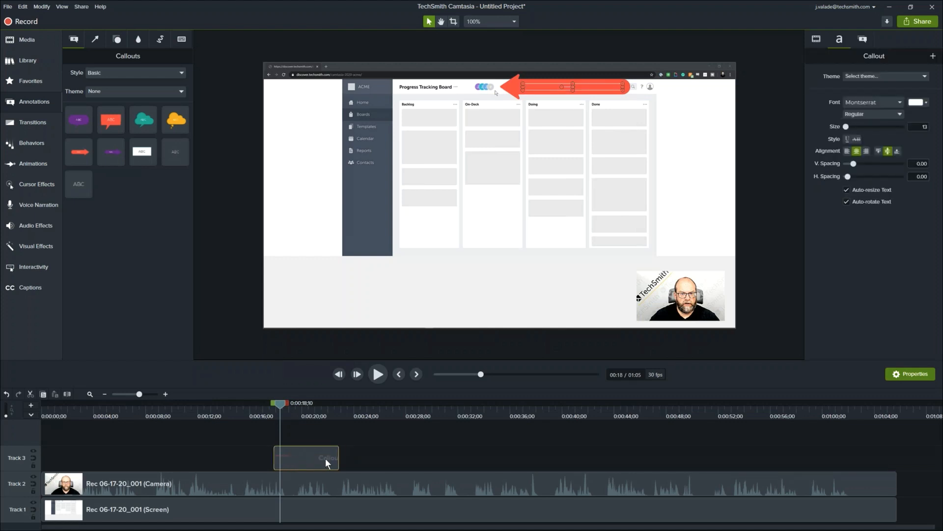
pyautogui.moveTo(337, 457)
pyautogui.mouseDown()
pyautogui.moveTo(348, 456)
pyautogui.moveTo(328, 453)
pyautogui.mouseUp()
# - Play back the arrow callout section from about 15 seconds and return the playhead to 0:00:20;00
pyautogui.moveTo(276, 403); pyautogui.dragTo(240, 429)
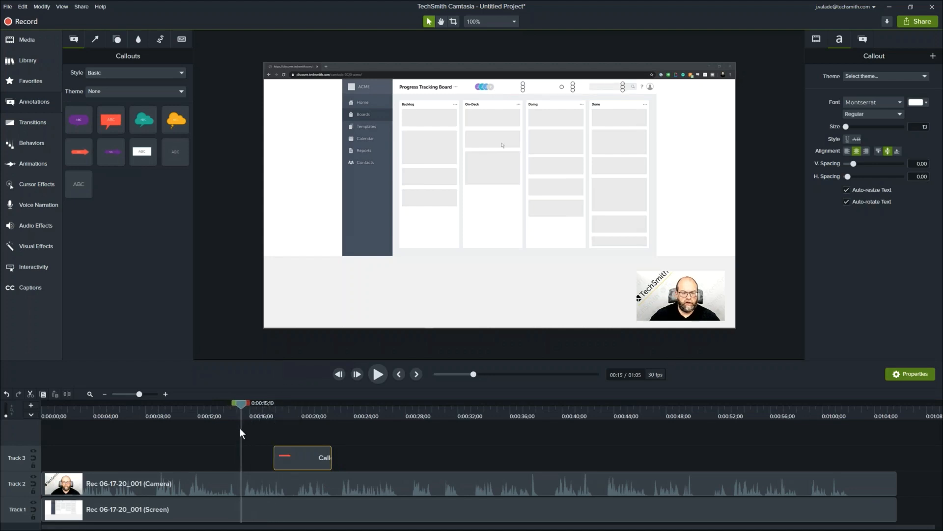
pyautogui.press('space')
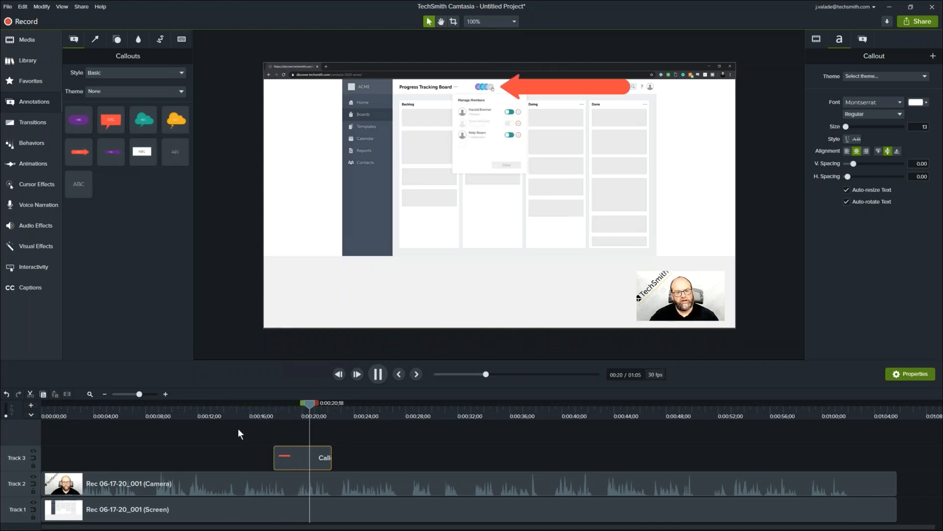
pyautogui.press('space')
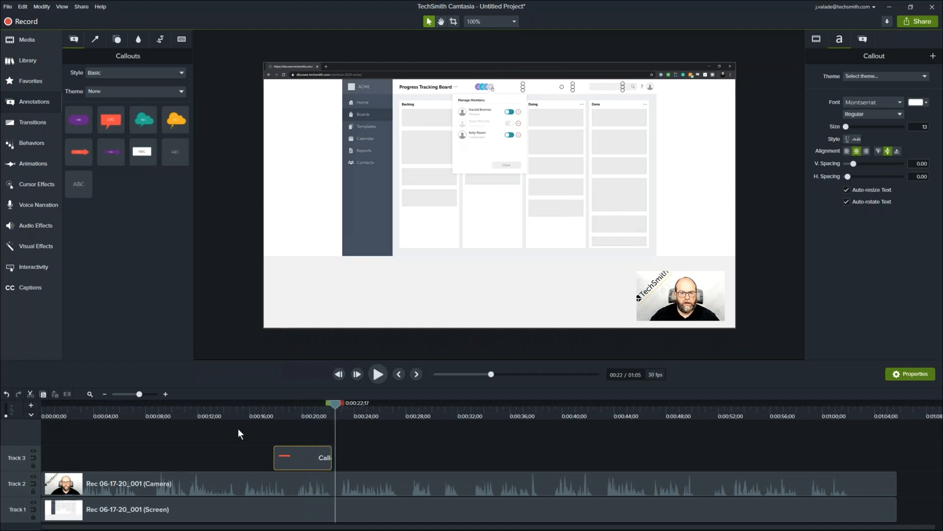
pyautogui.click(302, 412)
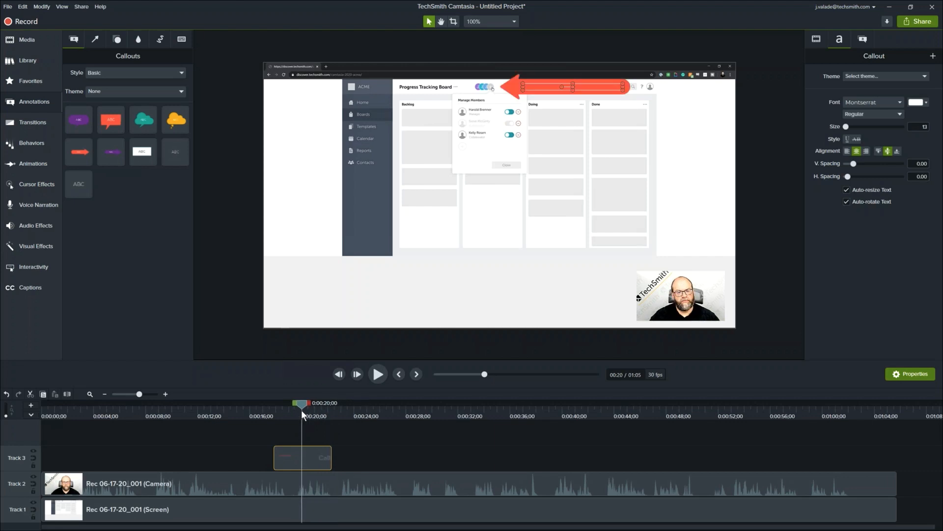
# - Shift the arrow callout slightly later on Track 3 and reduce its scale to about 93.3%, keeping full opacity
pyautogui.moveTo(304, 406); pyautogui.dragTo(299, 409)
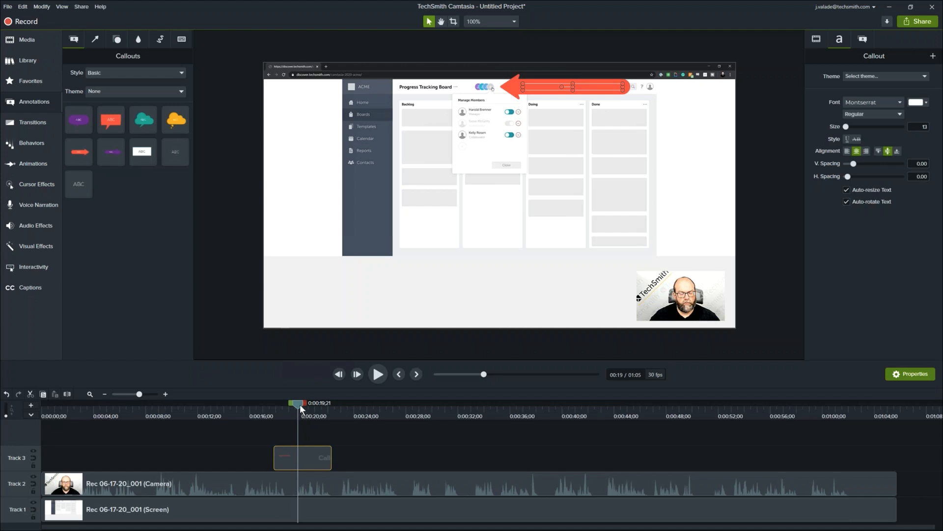
pyautogui.moveTo(299, 403); pyautogui.dragTo(298, 406)
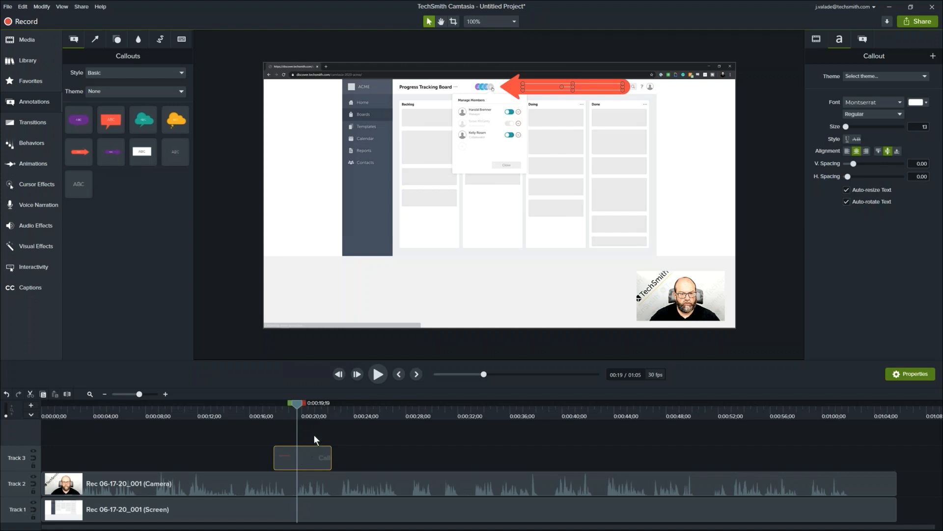
pyautogui.moveTo(314, 455); pyautogui.dragTo(316, 455)
pyautogui.click(818, 42)
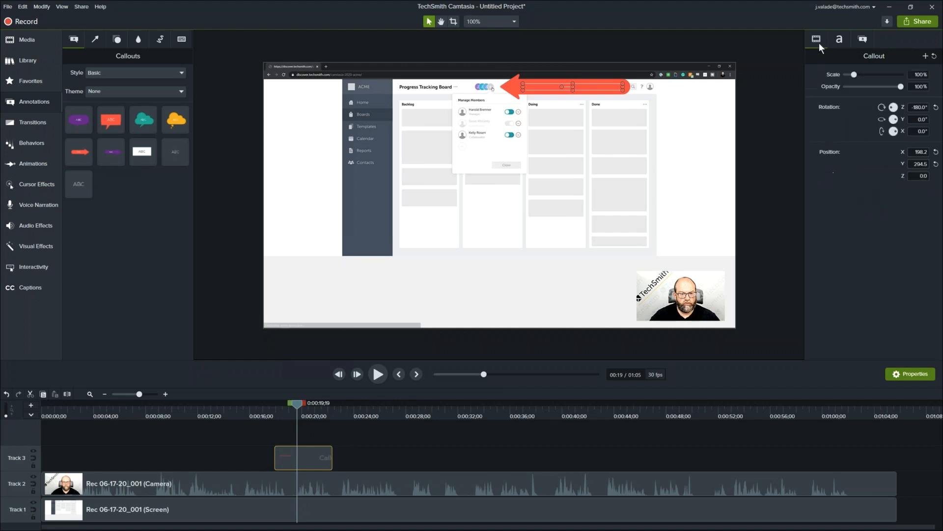
pyautogui.moveTo(856, 73); pyautogui.dragTo(857, 75)
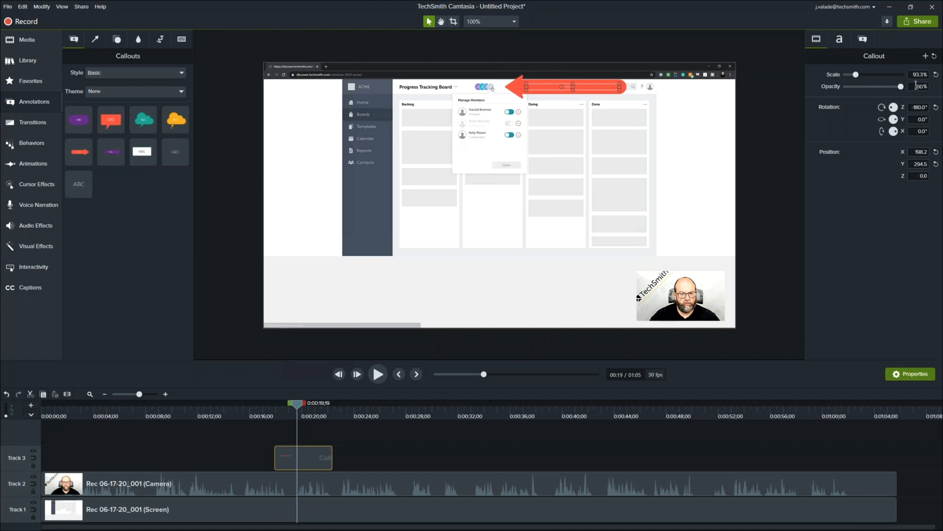
pyautogui.moveTo(902, 86)
pyautogui.mouseDown()
pyautogui.moveTo(884, 92)
pyautogui.moveTo(904, 89)
pyautogui.mouseUp()
# - Change the arrow callout's shape to Text Arrow 2
pyautogui.click(840, 41)
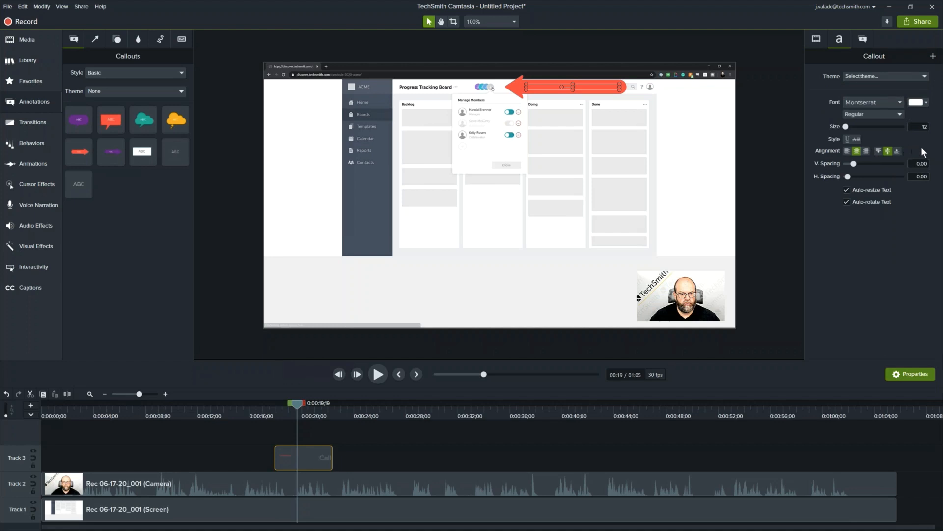
pyautogui.click(863, 38)
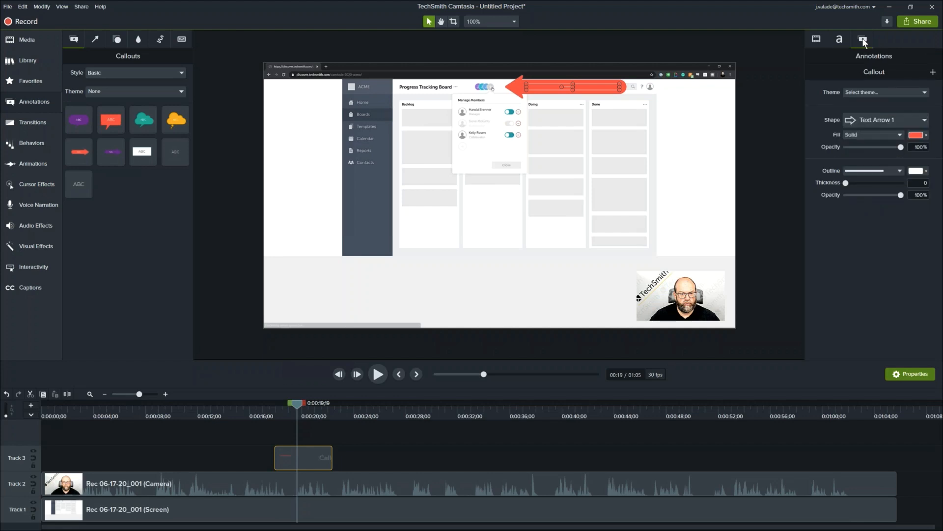
pyautogui.click(864, 119)
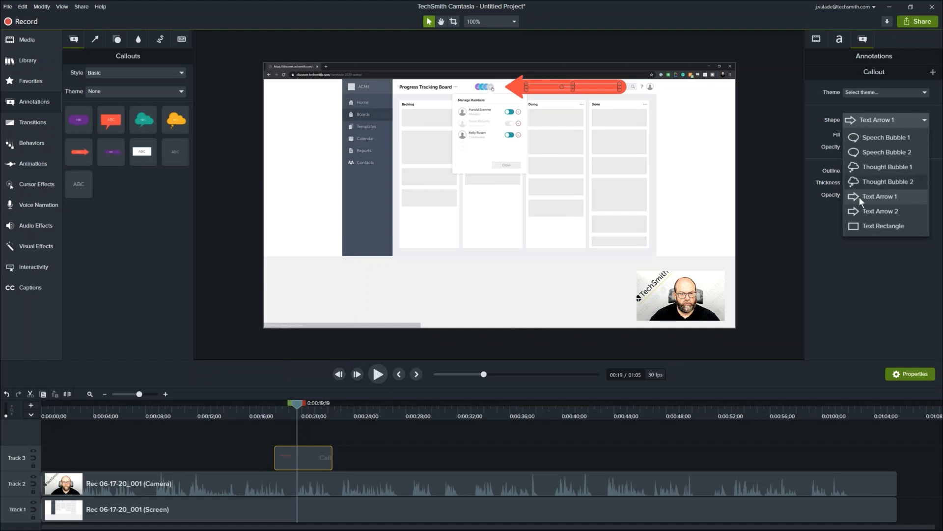
pyautogui.click(864, 211)
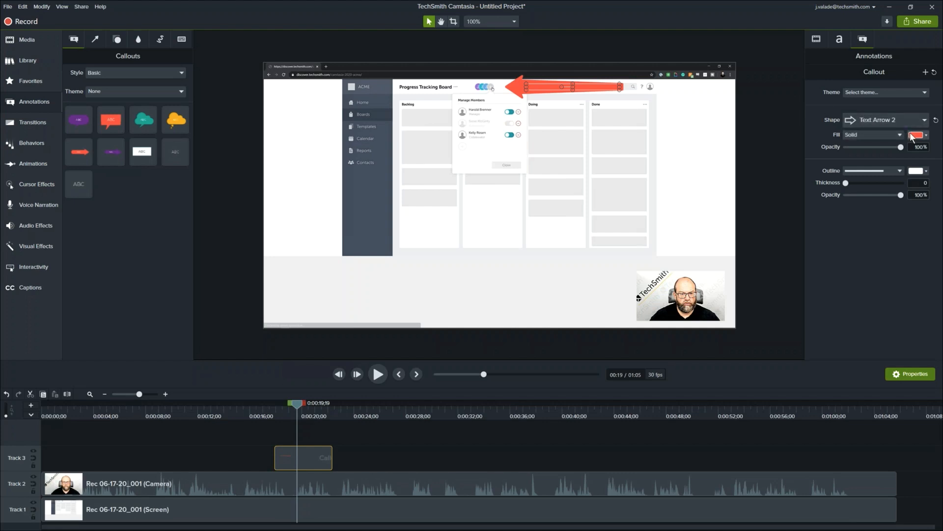
# - Give the arrow callout a bright green outline with a thickness of about 6.7
pyautogui.click(912, 173)
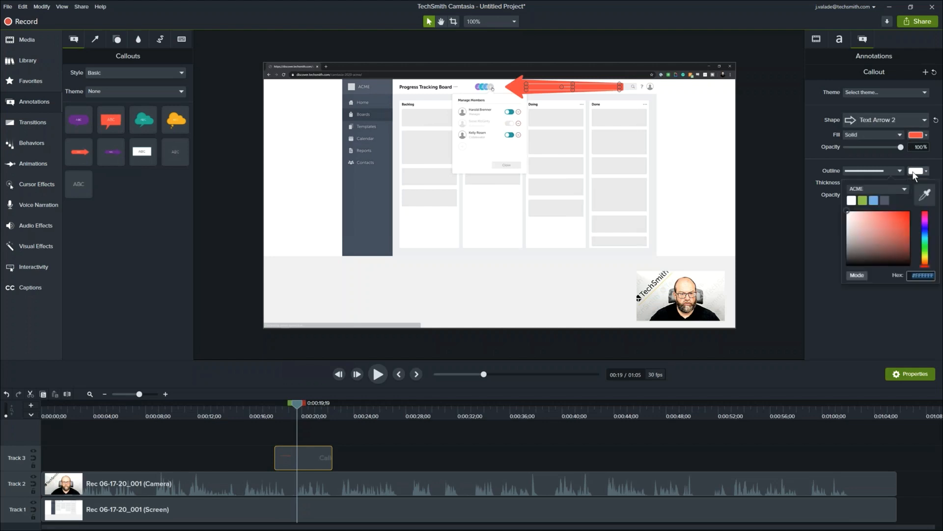
pyautogui.click(926, 247)
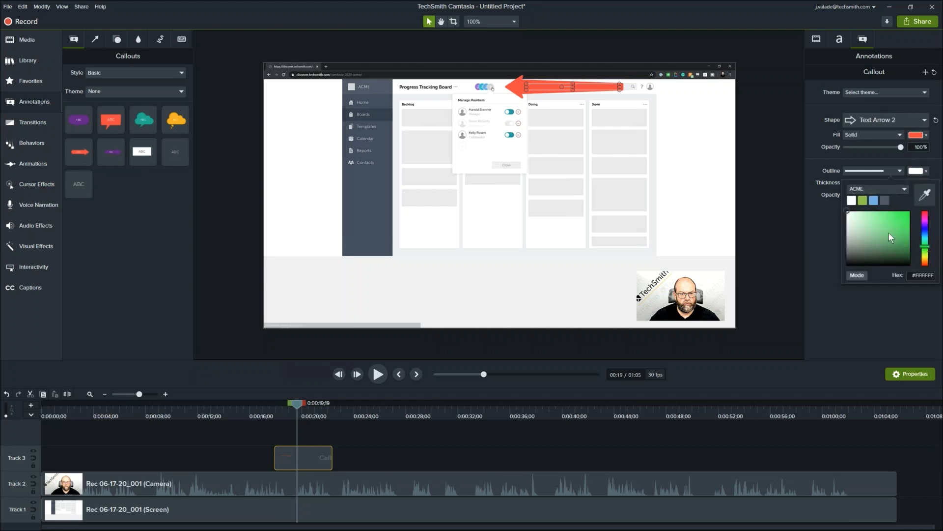
pyautogui.click(901, 214)
pyautogui.click(821, 201)
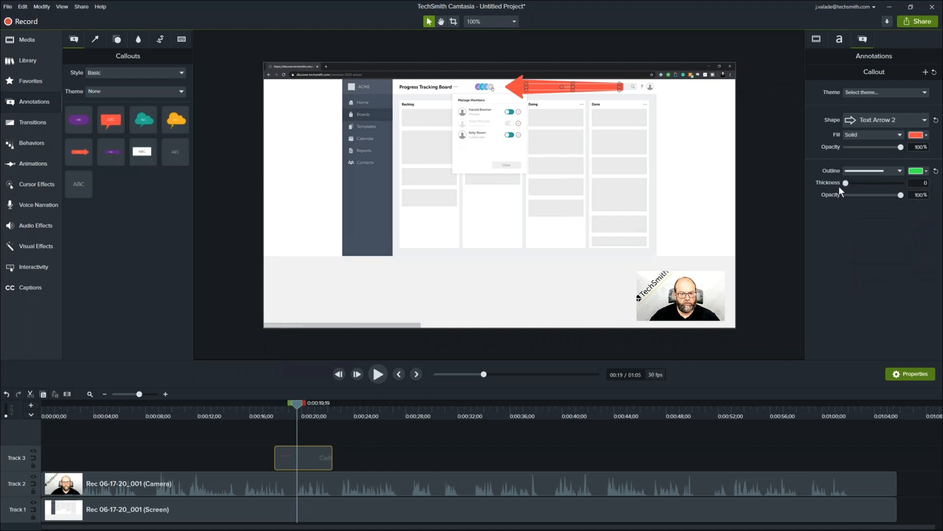
pyautogui.moveTo(845, 183); pyautogui.dragTo(849, 185)
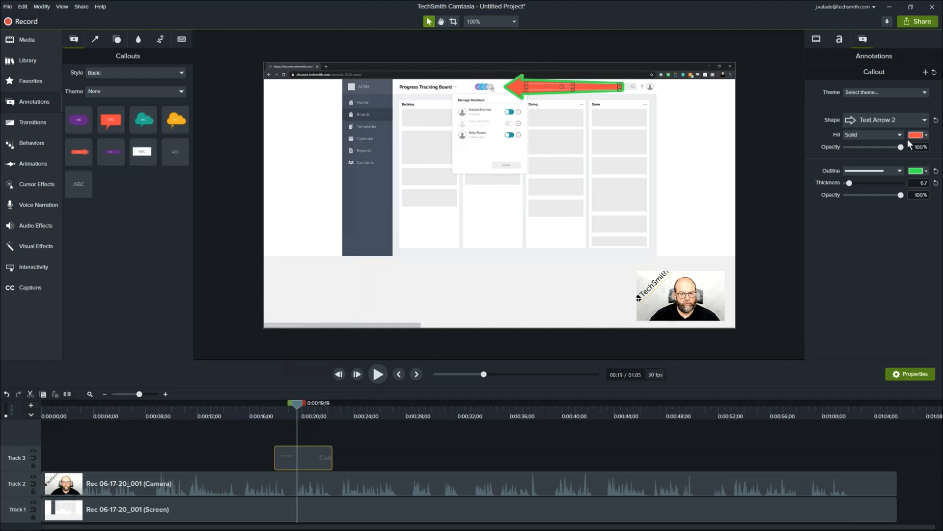
# - Apply the TechSmith theme to the arrow callout
pyautogui.click(926, 92)
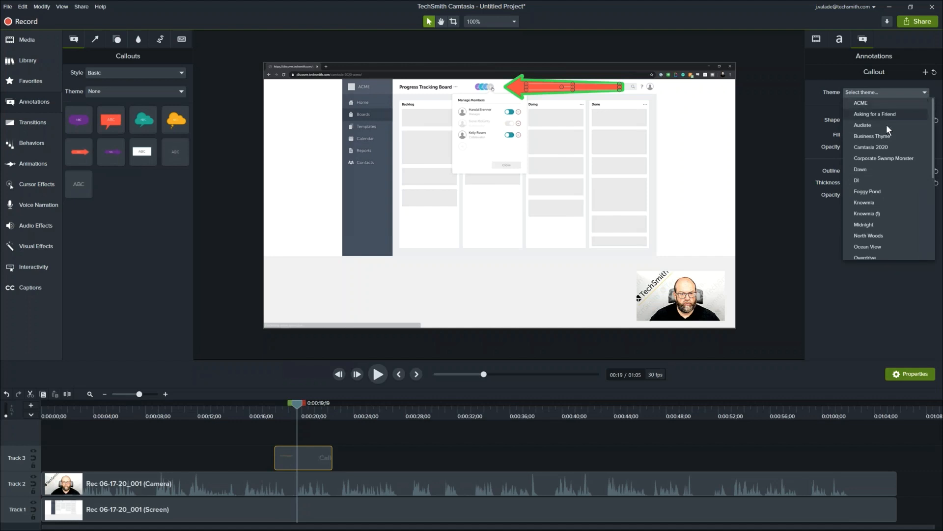
pyautogui.scroll(-1, 871, 178)
pyautogui.scroll(-4, 877, 189)
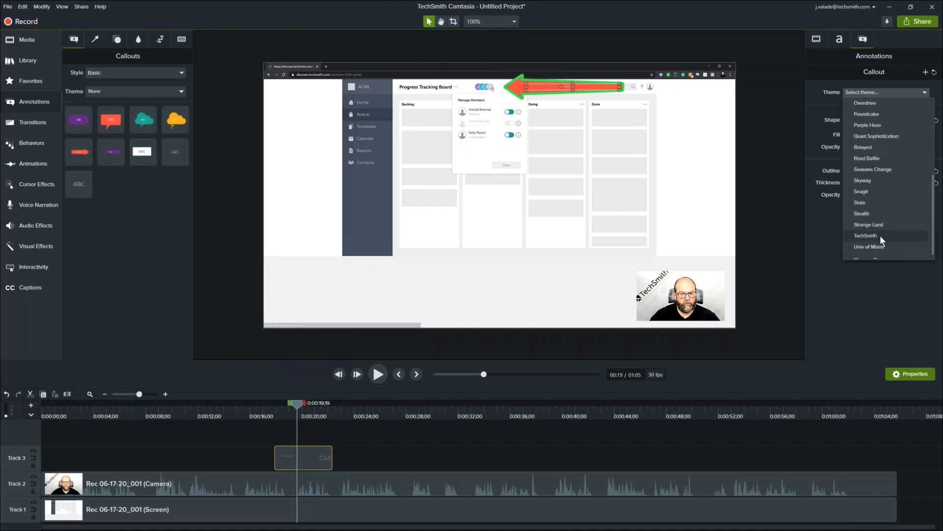
pyautogui.click(880, 236)
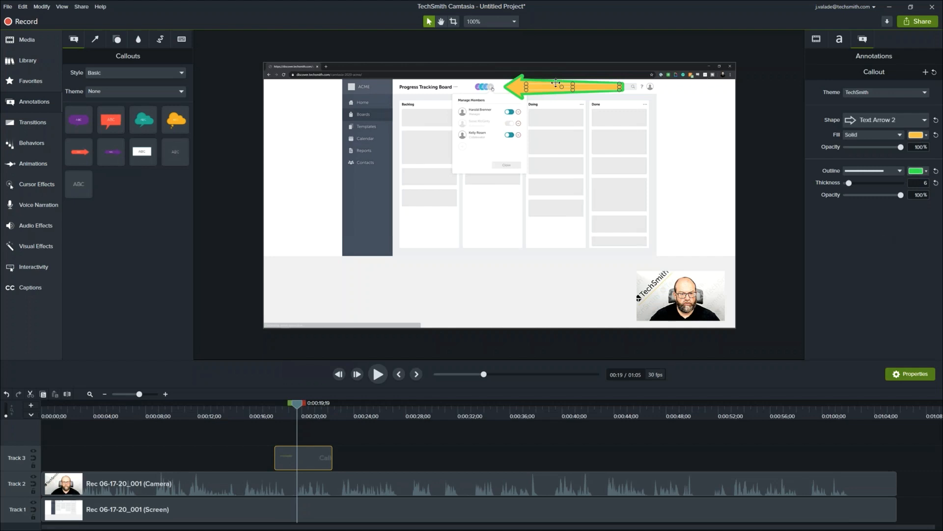
# - Save the styled arrow as a custom callout preset and display the User style callouts, with the playhead at 0:00:20;07
pyautogui.click(258, 414)
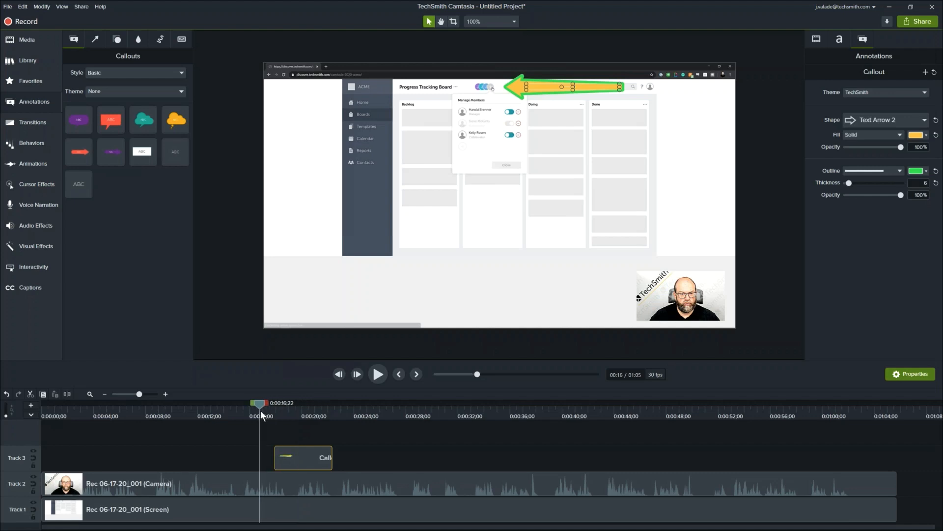
pyautogui.moveTo(259, 406); pyautogui.dragTo(304, 411)
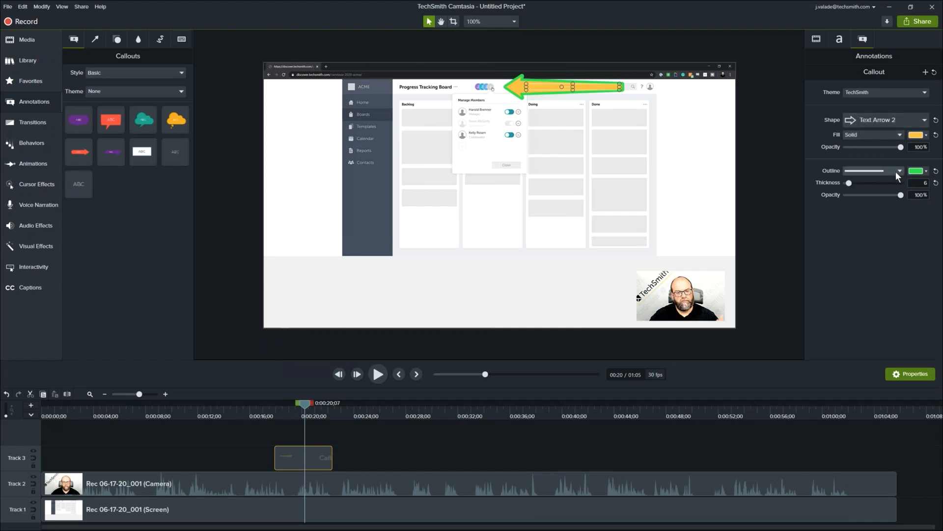
pyautogui.click(927, 73)
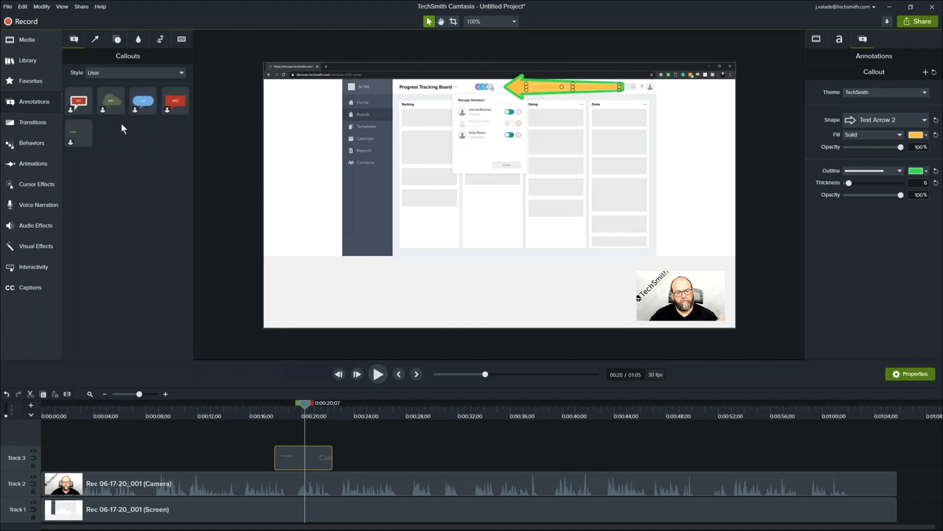
pyautogui.click(44, 106)
pyautogui.click(43, 105)
pyautogui.click(105, 72)
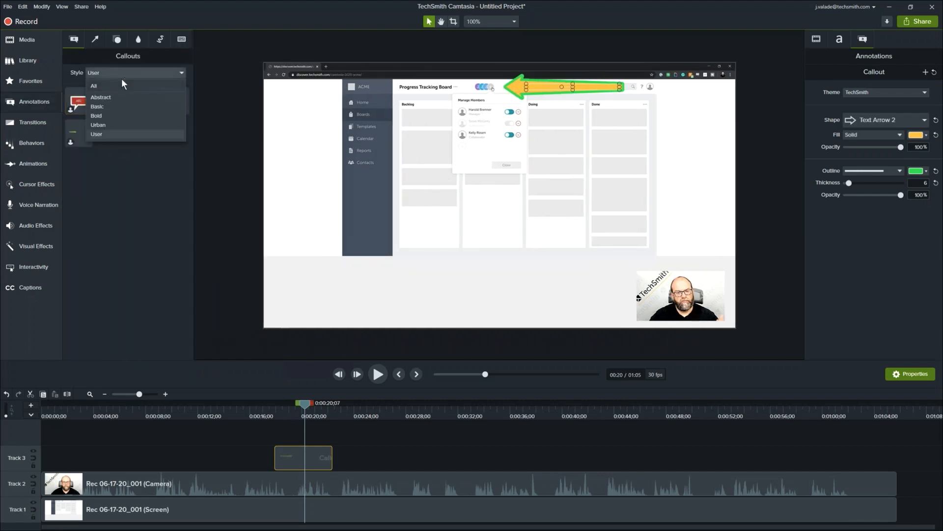
pyautogui.click(105, 133)
# - Place two test copies of the saved arrow preset on the canvas and delete them
pyautogui.moveTo(84, 135); pyautogui.dragTo(376, 175)
pyautogui.moveTo(78, 138); pyautogui.dragTo(435, 143)
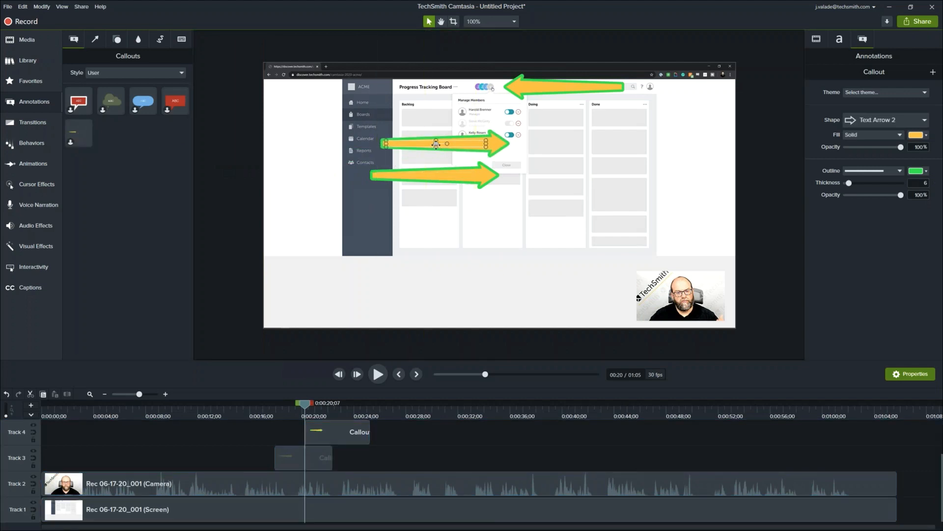
pyautogui.moveTo(406, 450); pyautogui.dragTo(353, 438)
pyautogui.press('Delete')
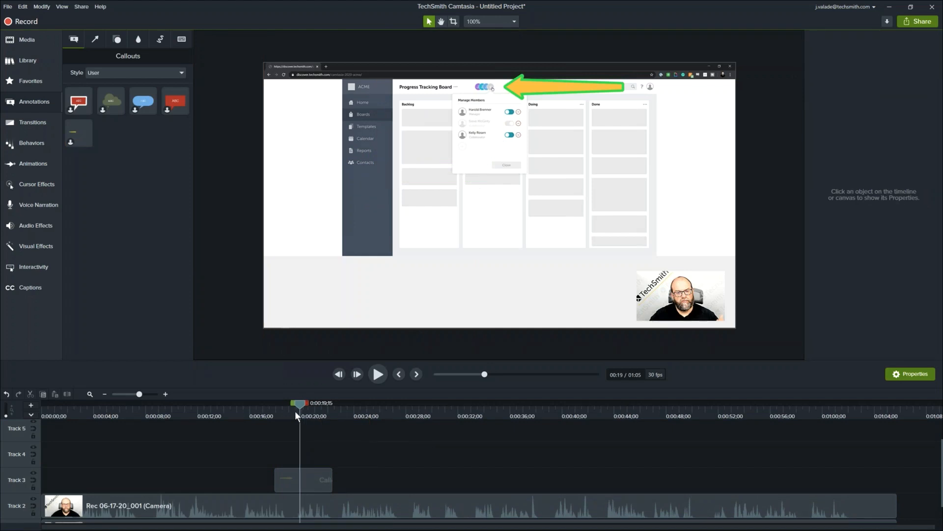
# - Add a Fade transition to both ends of the arrow callout on Track 3
pyautogui.click(295, 411)
pyautogui.scroll(-1, 284, 432)
pyautogui.click(286, 453)
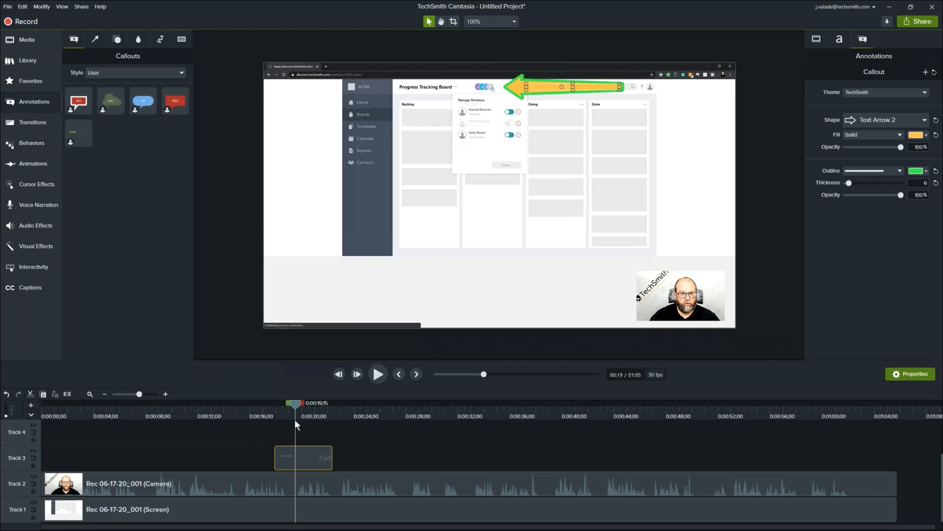
pyautogui.moveTo(296, 403); pyautogui.dragTo(301, 411)
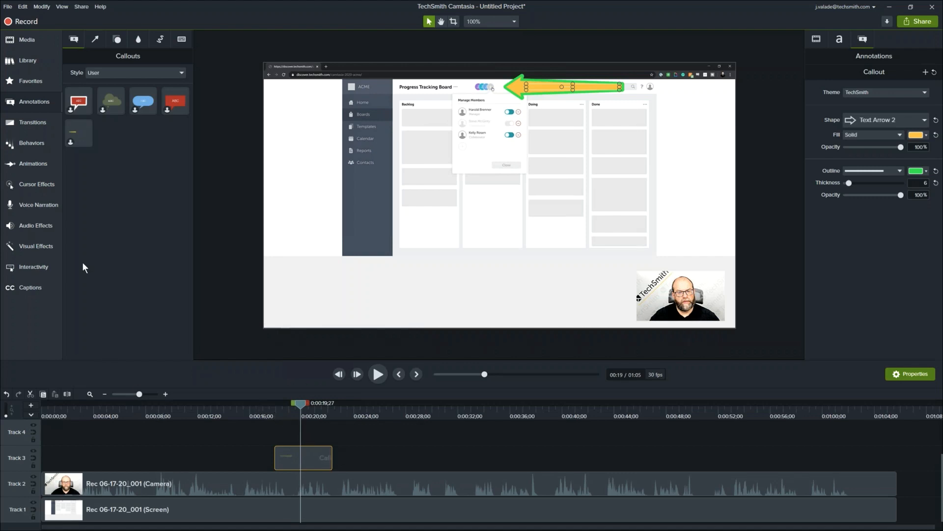
pyautogui.click(36, 124)
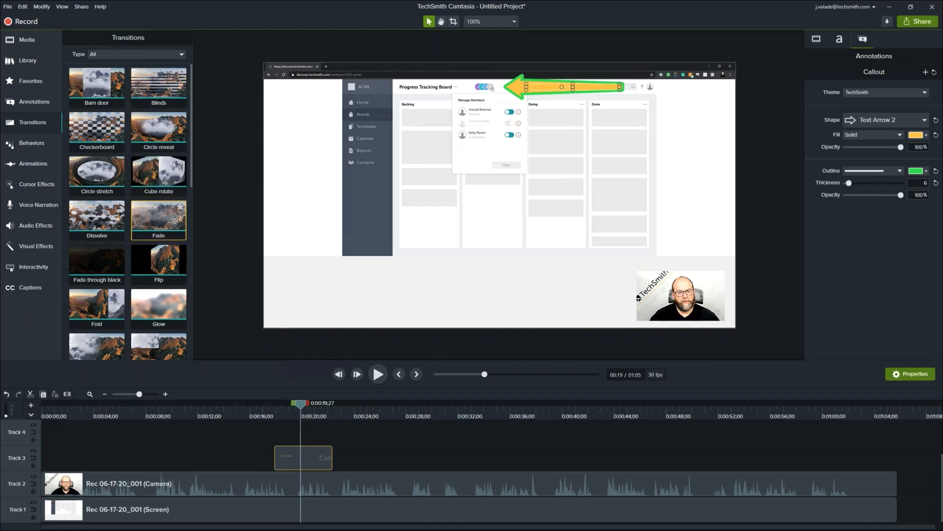
pyautogui.moveTo(158, 218); pyautogui.dragTo(307, 464)
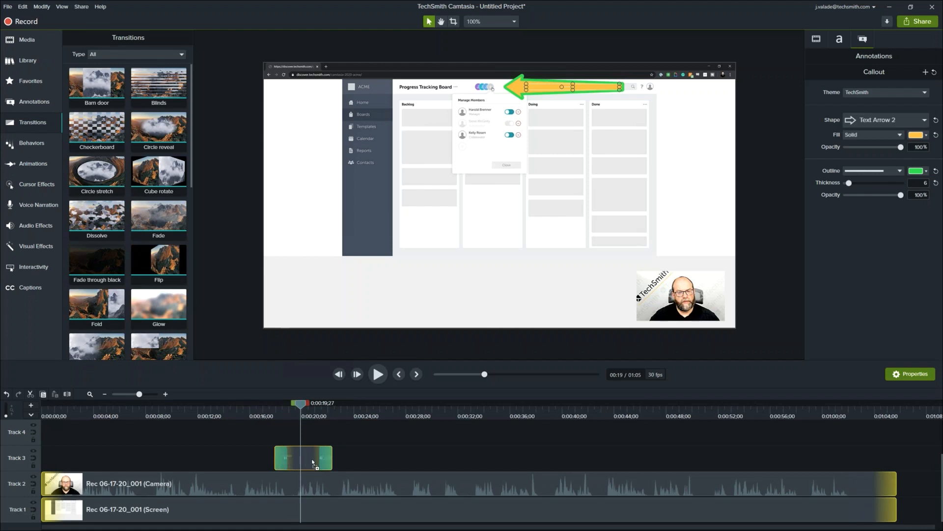
pyautogui.moveTo(306, 459); pyautogui.dragTo(306, 459)
# - Play back the faded arrow callout from about 0:00:16;19 and return the playhead to 0:00:19;29
pyautogui.moveTo(276, 417); pyautogui.dragTo(255, 409)
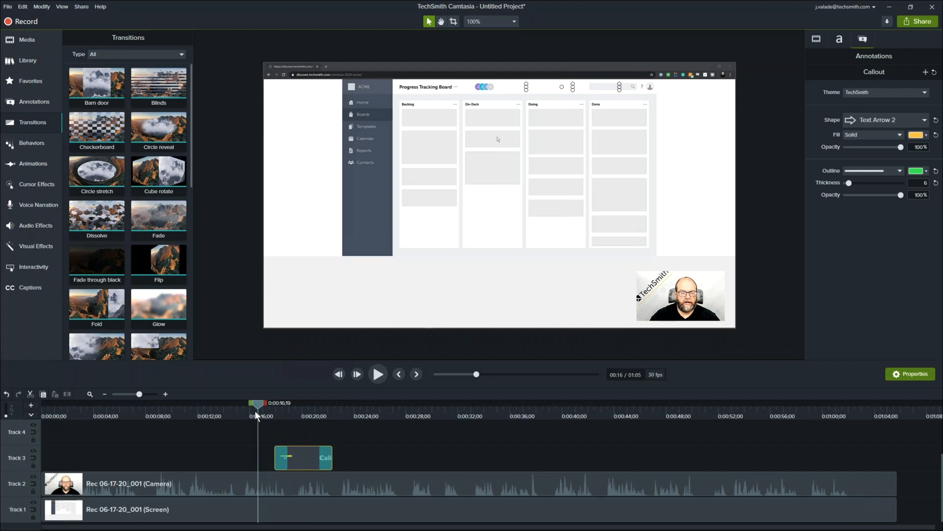
pyautogui.press('space')
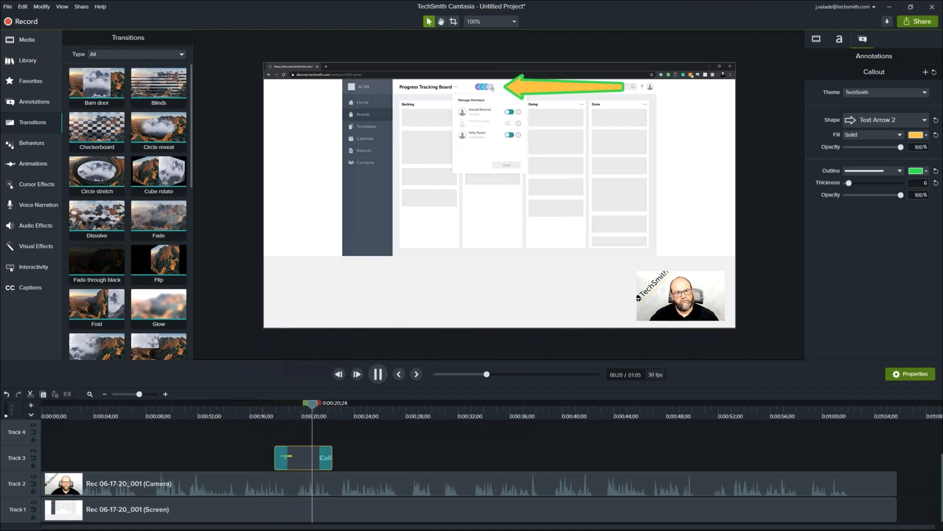
pyautogui.press('space')
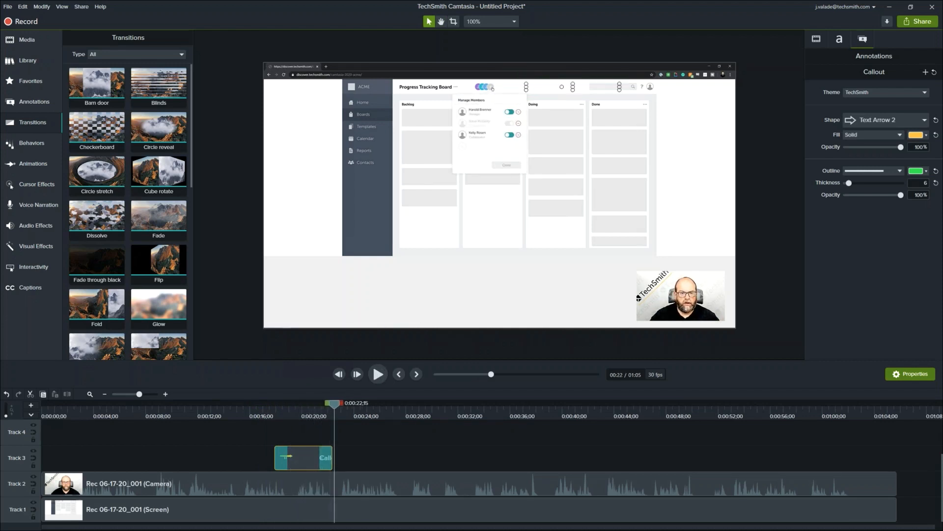
pyautogui.moveTo(296, 406); pyautogui.dragTo(300, 408)
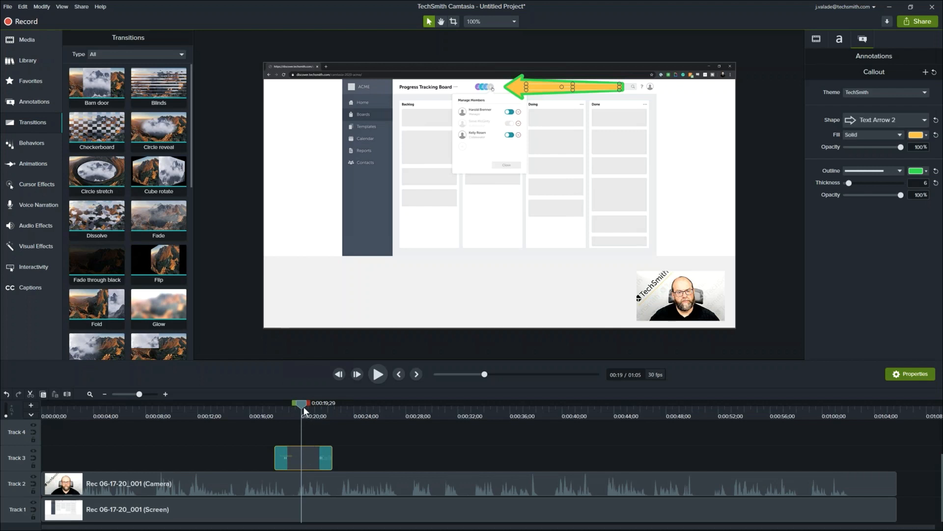
# - Review the Manage Members section from 0:00:23;14 and set the playhead at 0:00:24;24 for the next annotation
pyautogui.moveTo(302, 403); pyautogui.dragTo(364, 411)
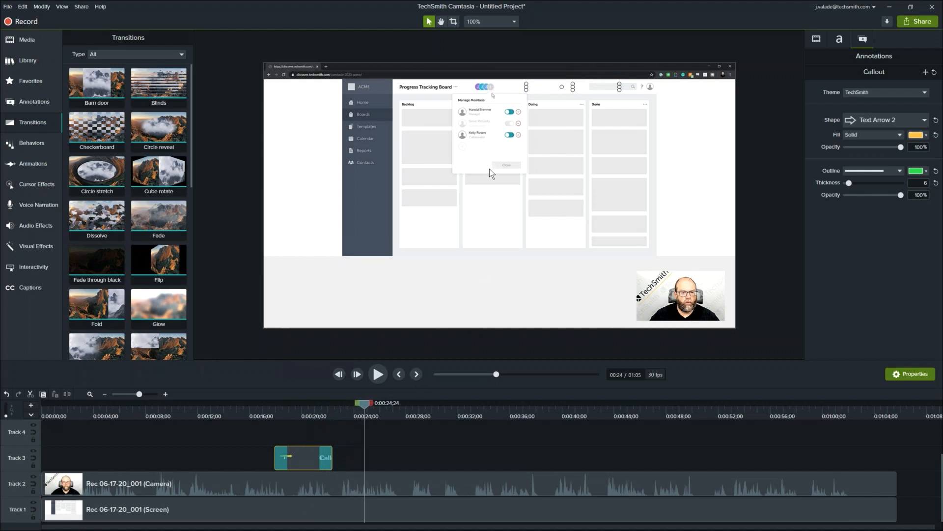
pyautogui.click(347, 408)
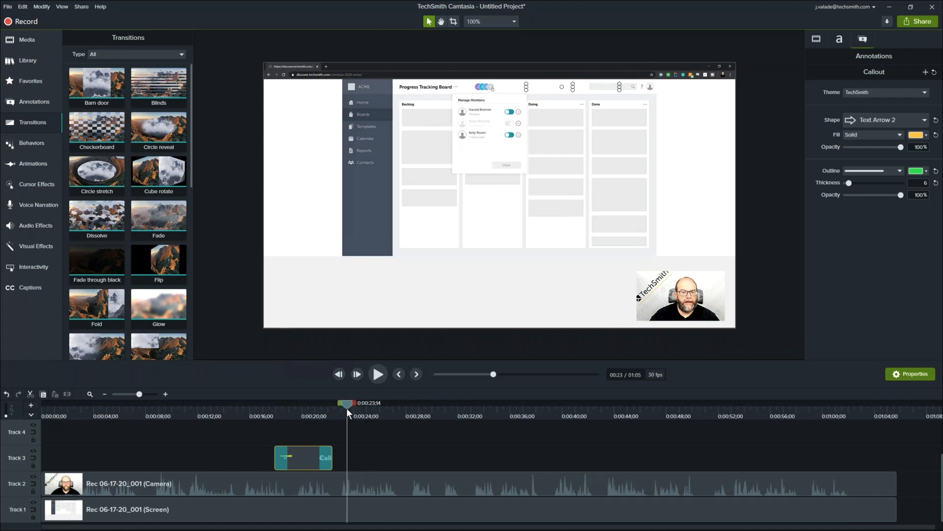
pyautogui.press('space')
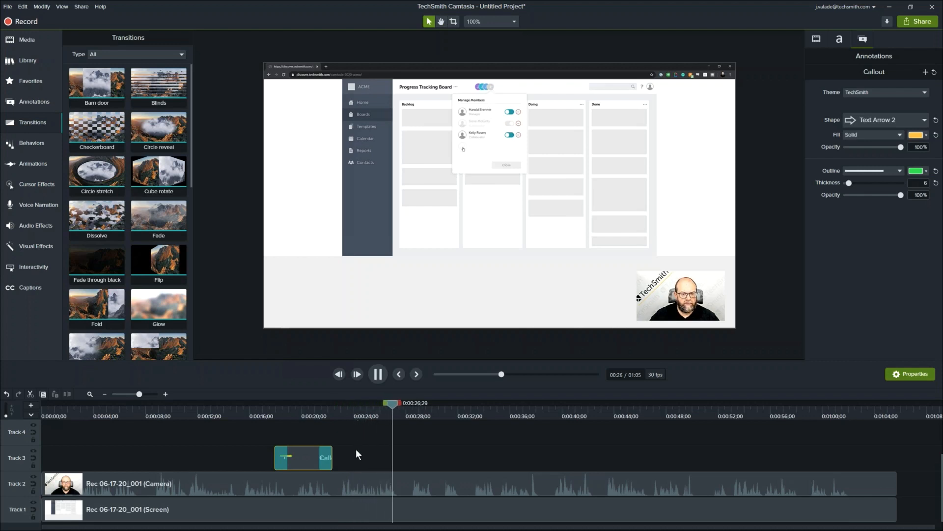
pyautogui.press('space')
pyautogui.moveTo(397, 404); pyautogui.dragTo(365, 439)
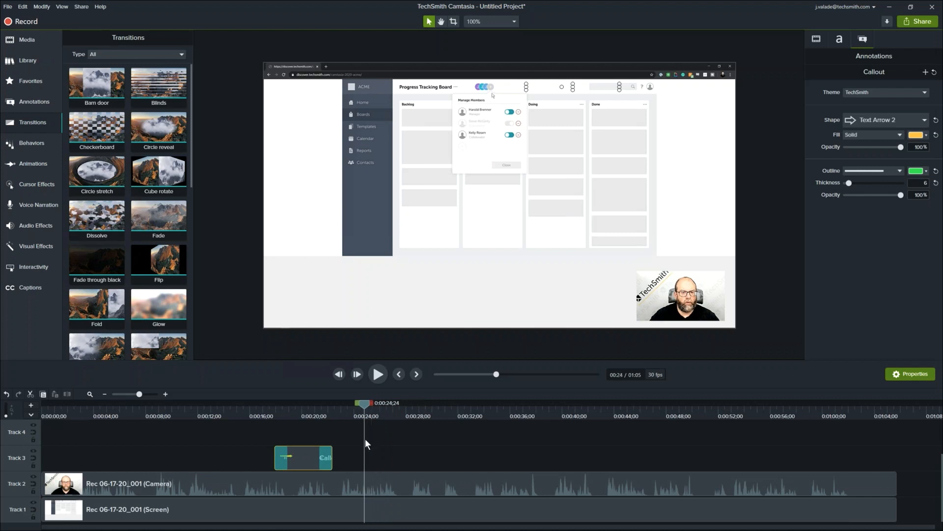
# - Add the saved arrow preset pointing at the lower left of the Manage Members popup and shift its clip slightly earlier on Track 3
pyautogui.click(19, 106)
pyautogui.moveTo(79, 132); pyautogui.dragTo(384, 148)
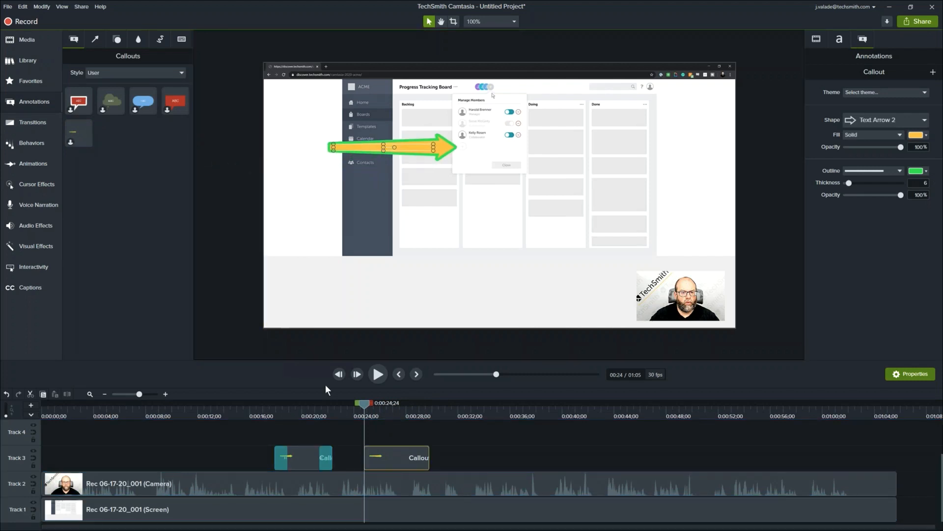
pyautogui.moveTo(400, 452); pyautogui.dragTo(379, 461)
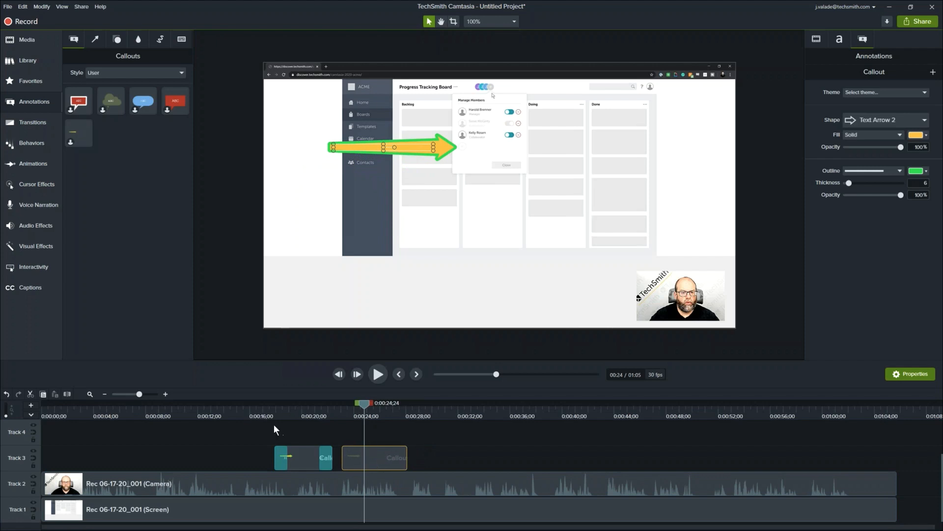
# - Add the Pop Up behavior to the second arrow callout on Track 3
pyautogui.click(27, 142)
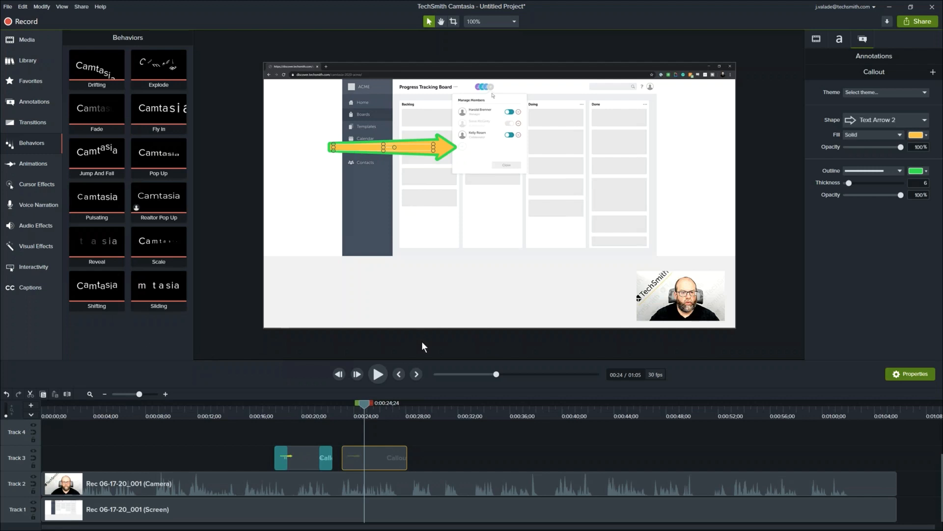
pyautogui.moveTo(357, 400); pyautogui.dragTo(264, 437)
pyautogui.moveTo(281, 435); pyautogui.dragTo(370, 438)
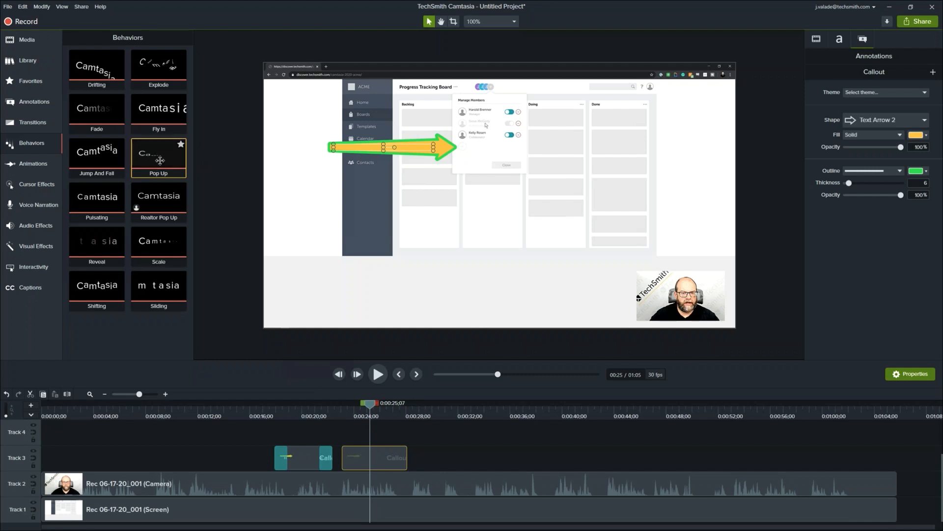
pyautogui.moveTo(157, 157); pyautogui.dragTo(372, 456)
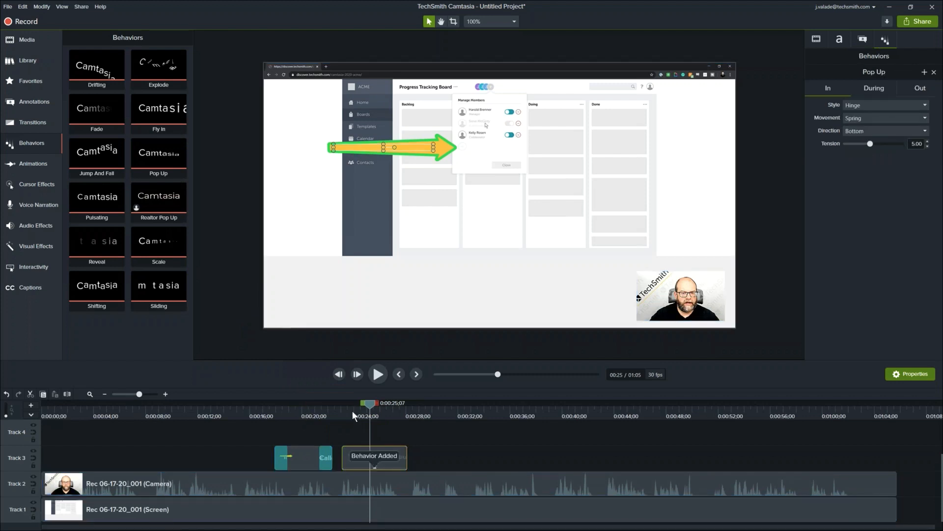
# - Play back the second arrow callout's Pop Up behavior from 0:00:20;19 and set the playhead at 0:00:25;08
pyautogui.moveTo(352, 405); pyautogui.dragTo(309, 418)
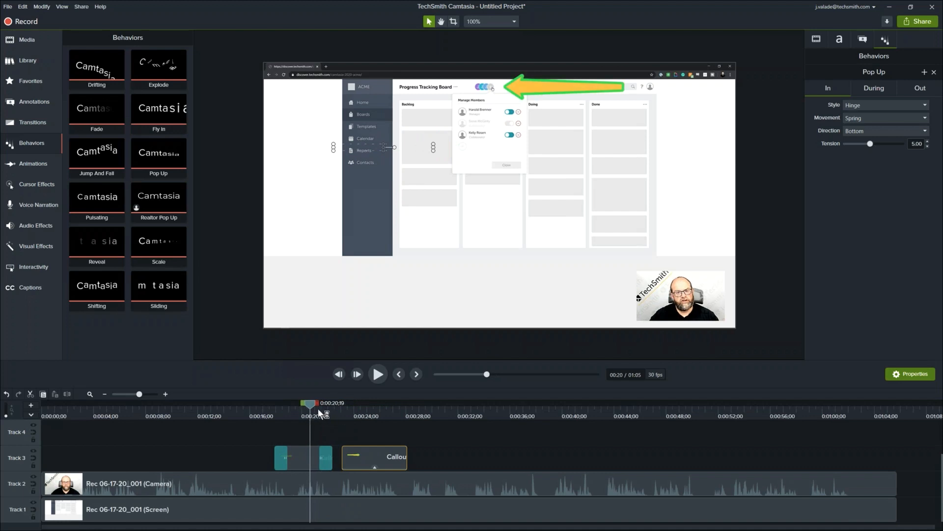
pyautogui.press('space')
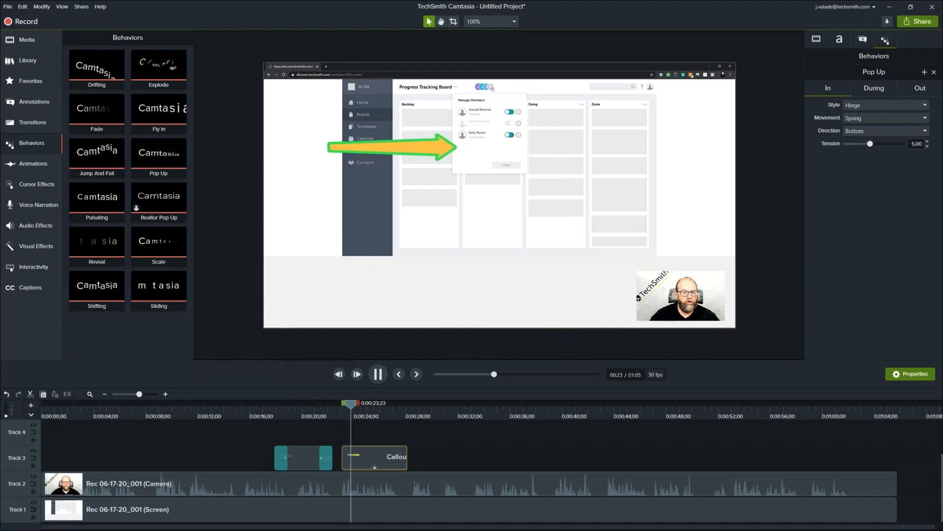
pyautogui.press('space')
pyautogui.moveTo(366, 404); pyautogui.dragTo(369, 431)
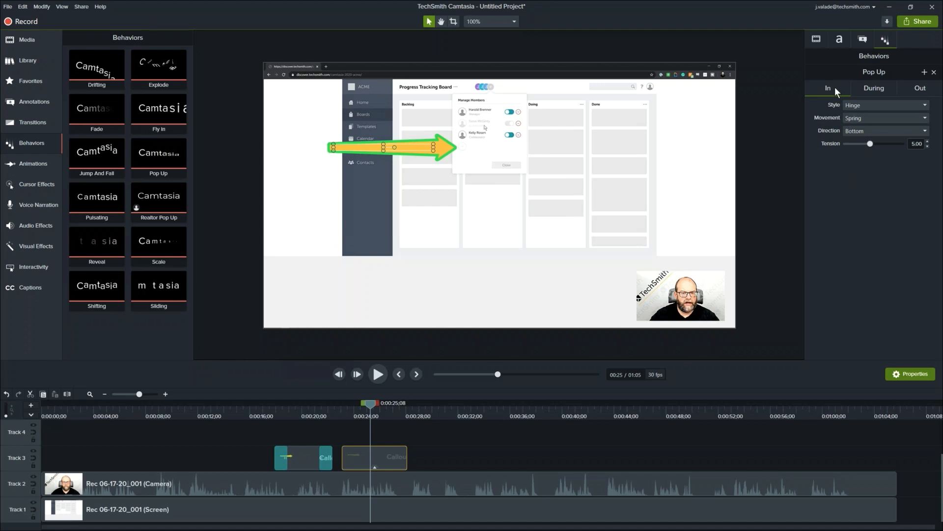
# - Set the direction of the Pop Up behavior's In phase to Top and preview the arrow's entrance
pyautogui.click(882, 88)
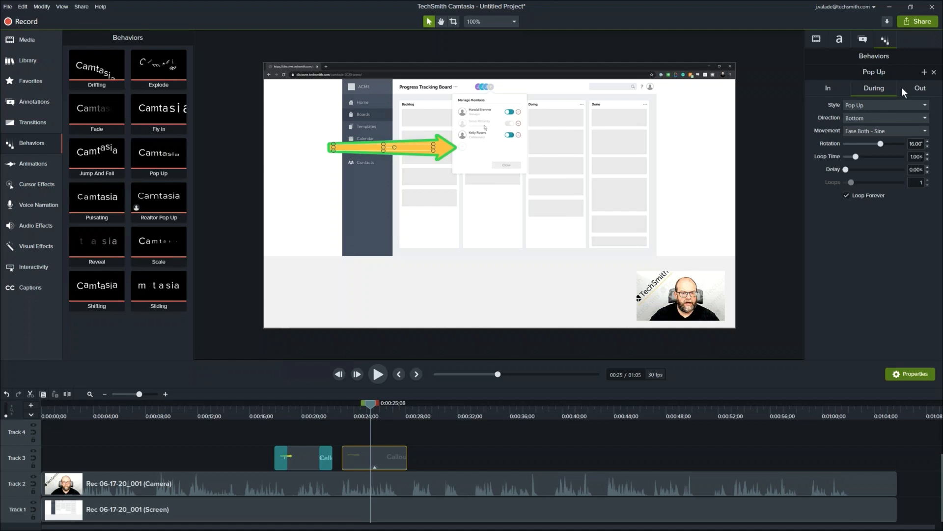
pyautogui.click(834, 87)
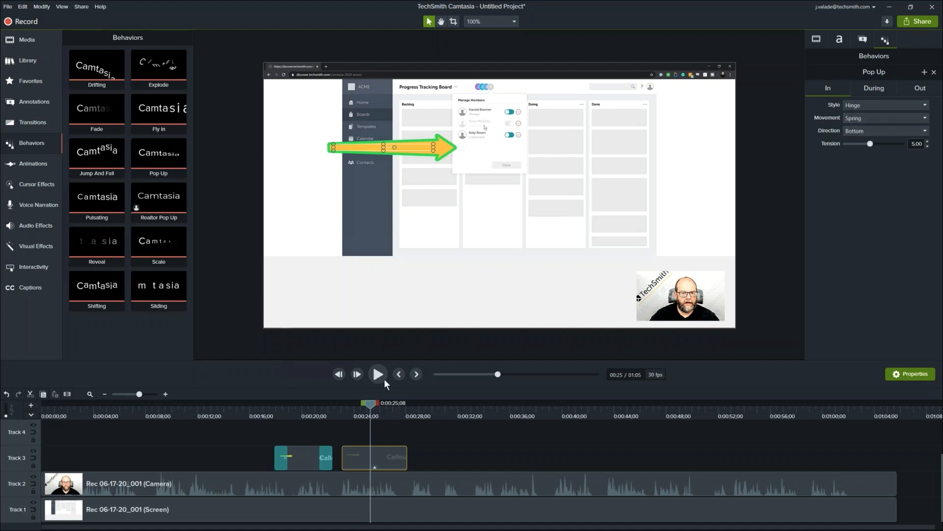
pyautogui.click(347, 405)
pyautogui.moveTo(344, 404); pyautogui.dragTo(352, 407)
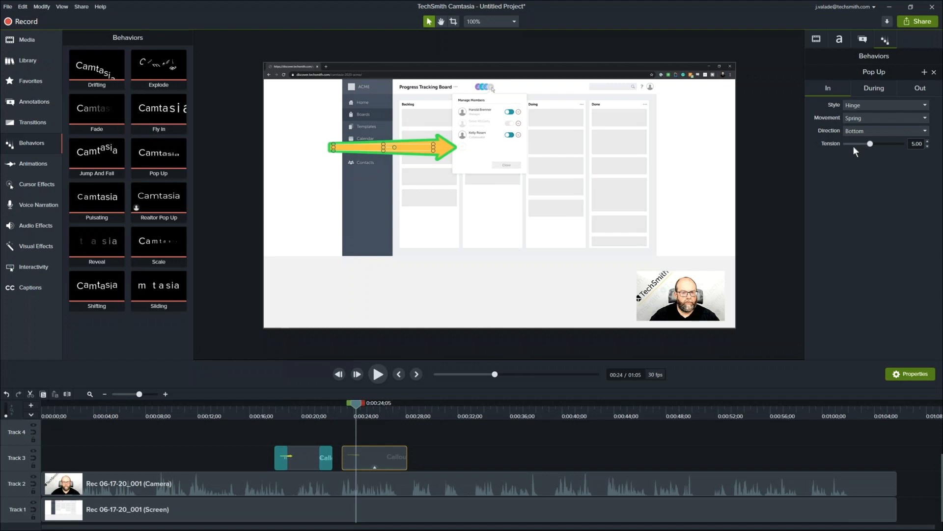
pyautogui.click(862, 131)
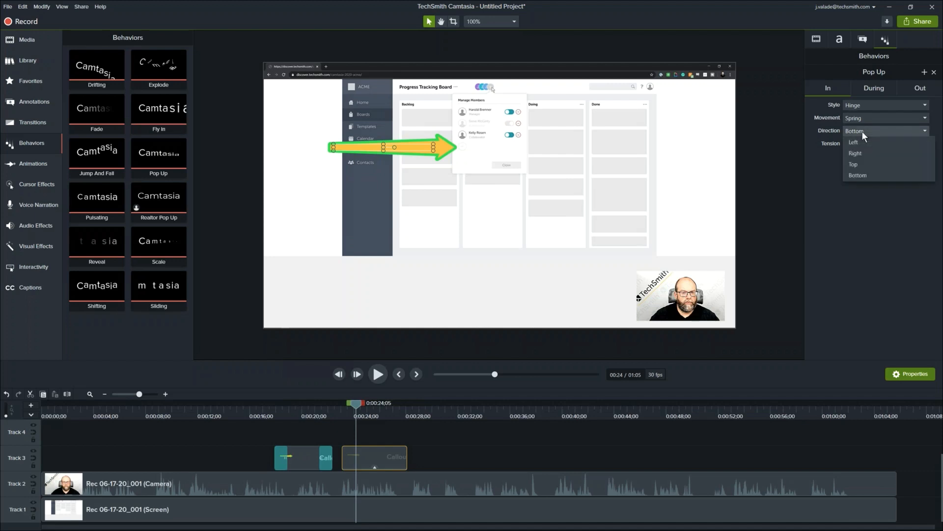
pyautogui.click(862, 163)
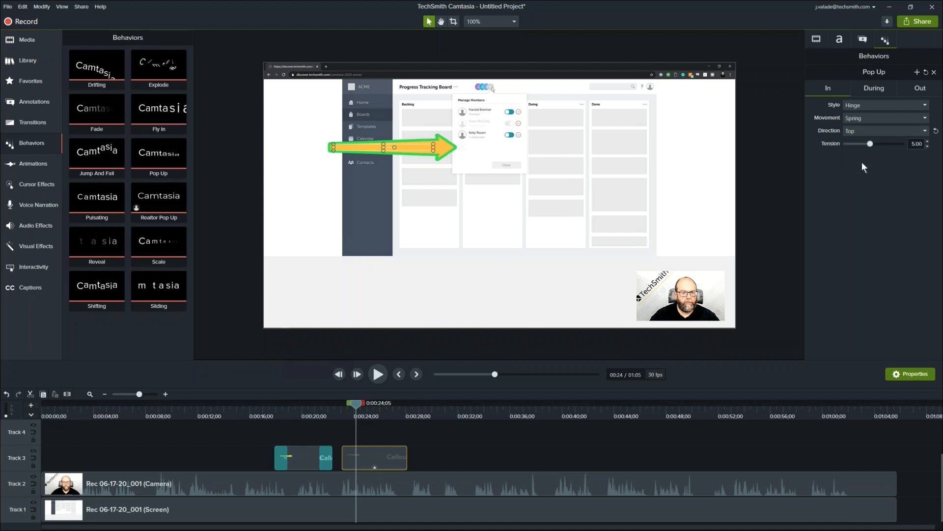
pyautogui.moveTo(332, 402); pyautogui.dragTo(358, 415)
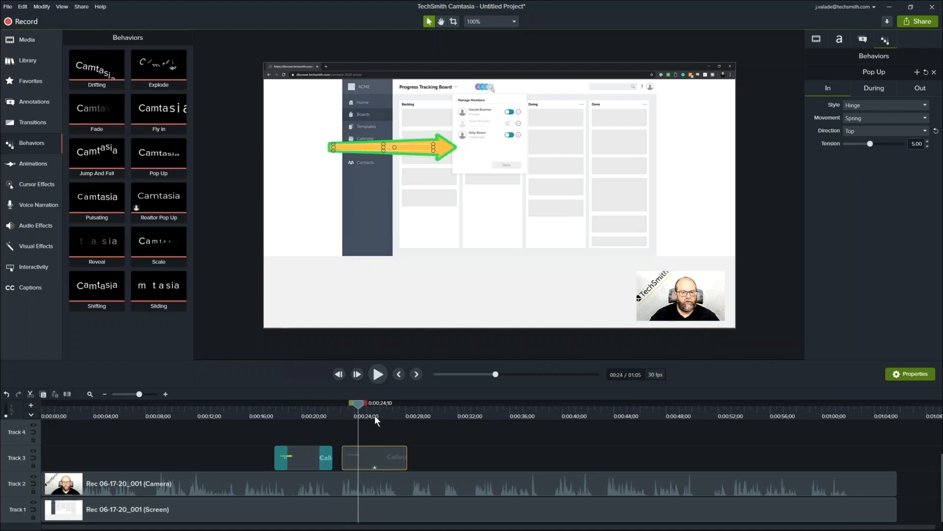
# - Set the Pop Up behavior's During style to None and its Out direction to Top
pyautogui.click(877, 89)
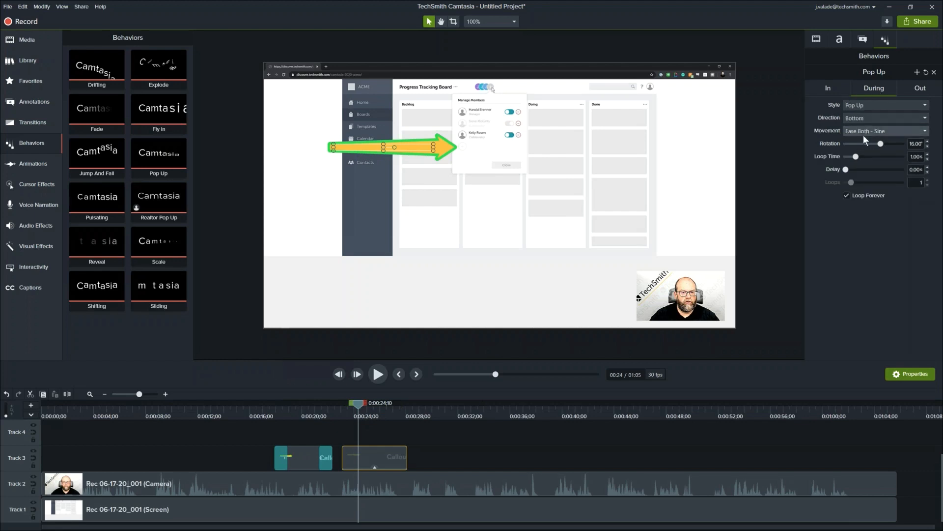
pyautogui.click(871, 106)
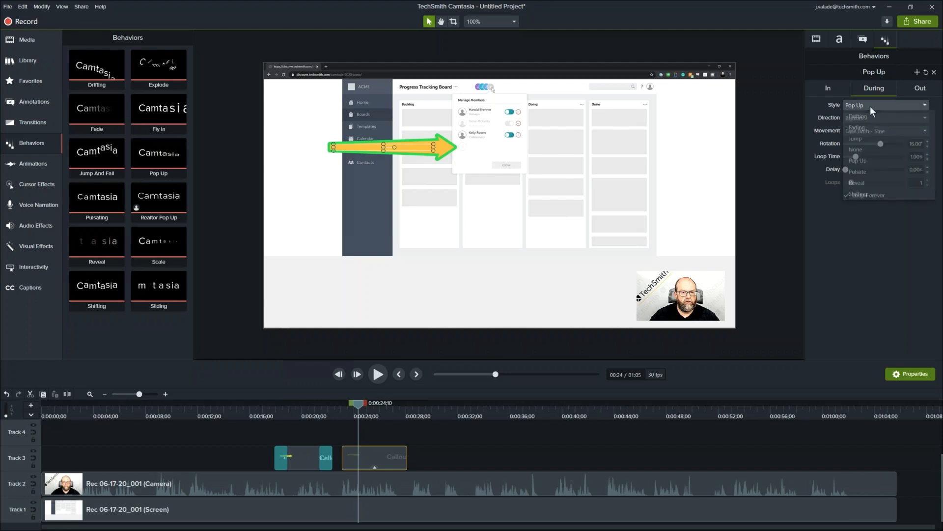
pyautogui.click(858, 149)
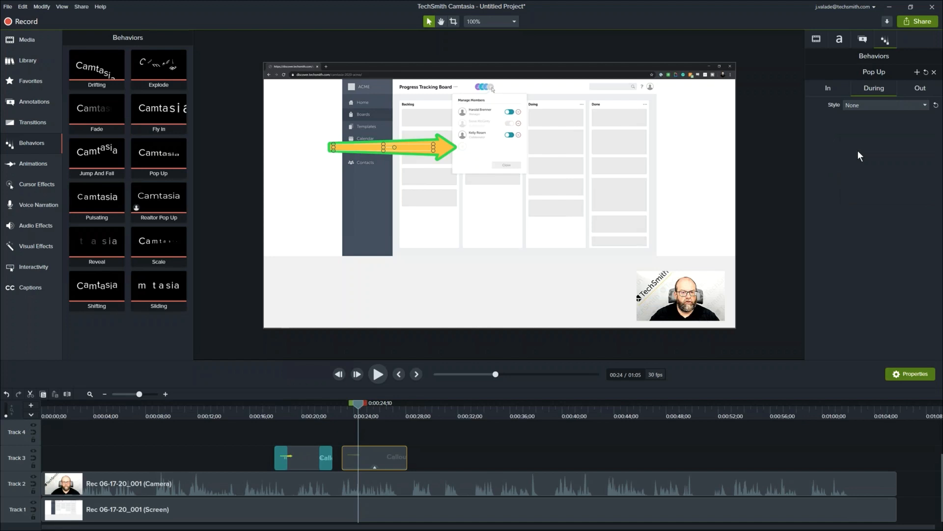
pyautogui.click(912, 90)
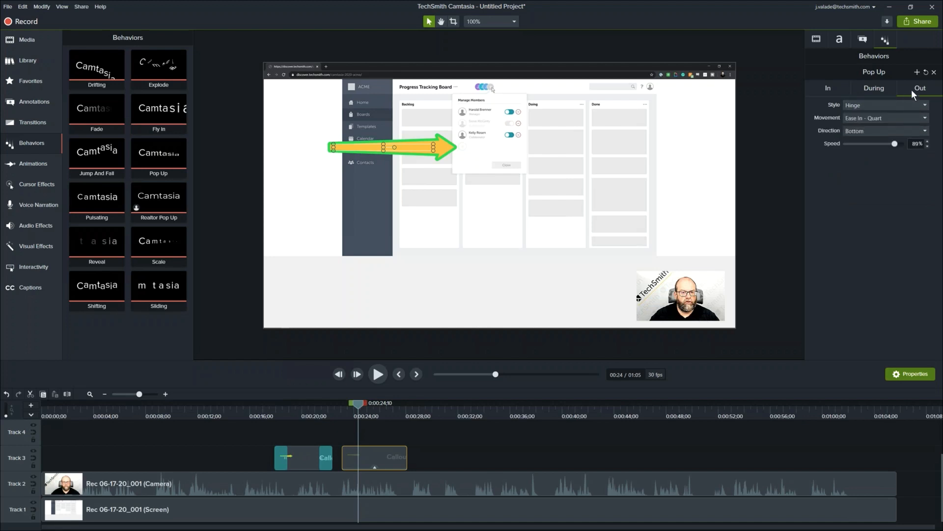
pyautogui.click(891, 129)
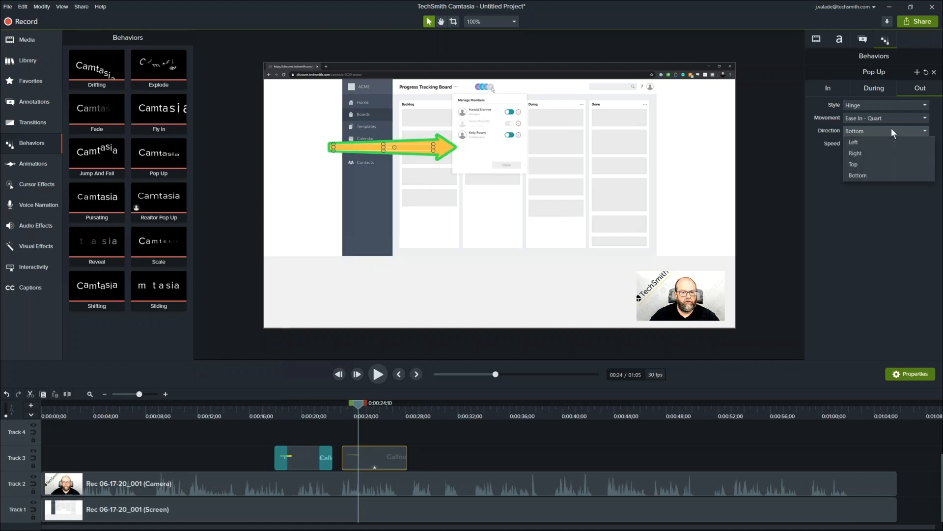
pyautogui.click(866, 163)
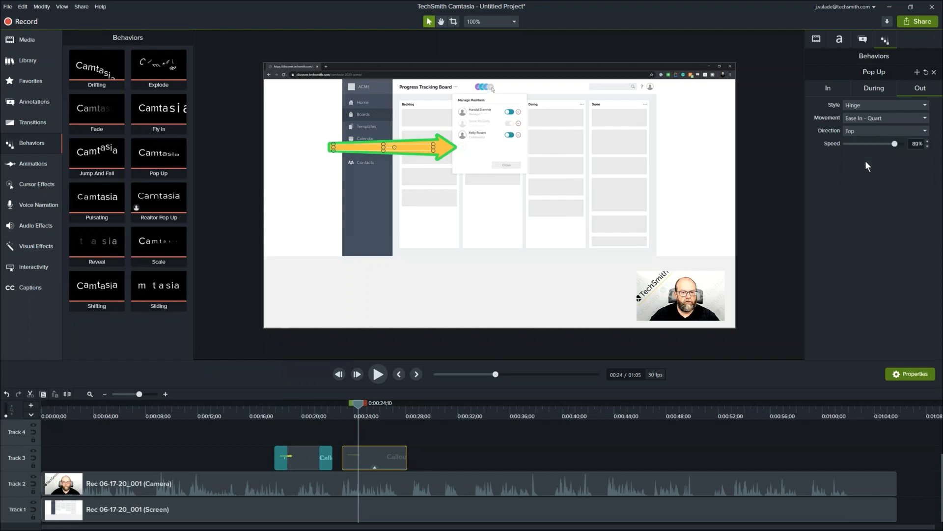
# - Shorten the second arrow callout on Track 3 to end at about 0:00:27 and set the playhead at 0:00:25;12
pyautogui.click(343, 408)
pyautogui.moveTo(345, 405); pyautogui.dragTo(411, 416)
pyautogui.moveTo(408, 455); pyautogui.dragTo(394, 463)
pyautogui.click(368, 412)
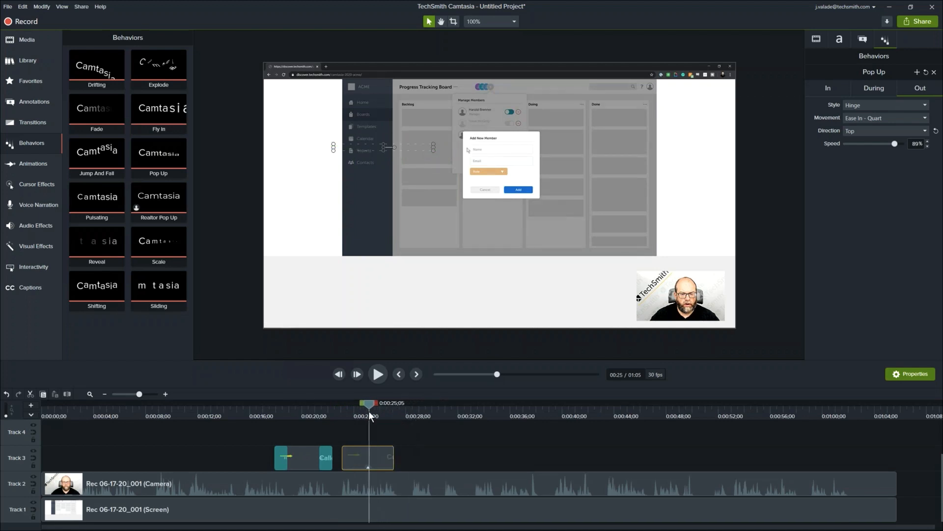
pyautogui.moveTo(366, 408)
pyautogui.mouseDown()
pyautogui.moveTo(352, 412)
pyautogui.moveTo(373, 413)
pyautogui.mouseUp()
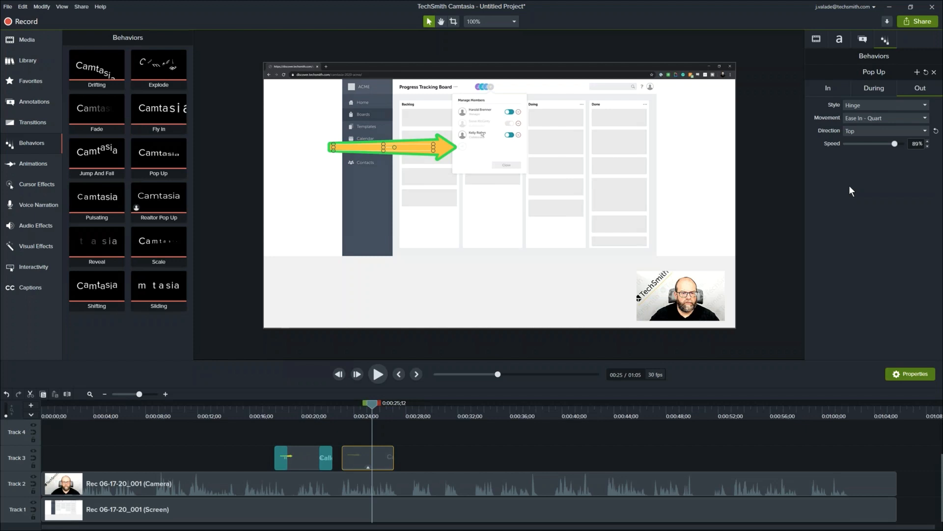
# - Save the customized Pop Up behavior as a preset named Realty Pop Up
pyautogui.click(917, 72)
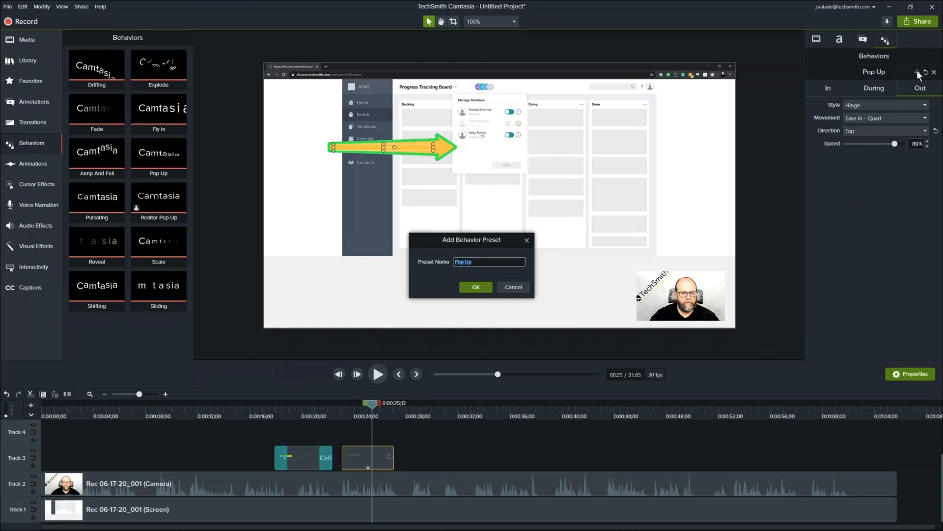
pyautogui.press('Home')
pyautogui.write('Realty')
pyautogui.click(476, 286)
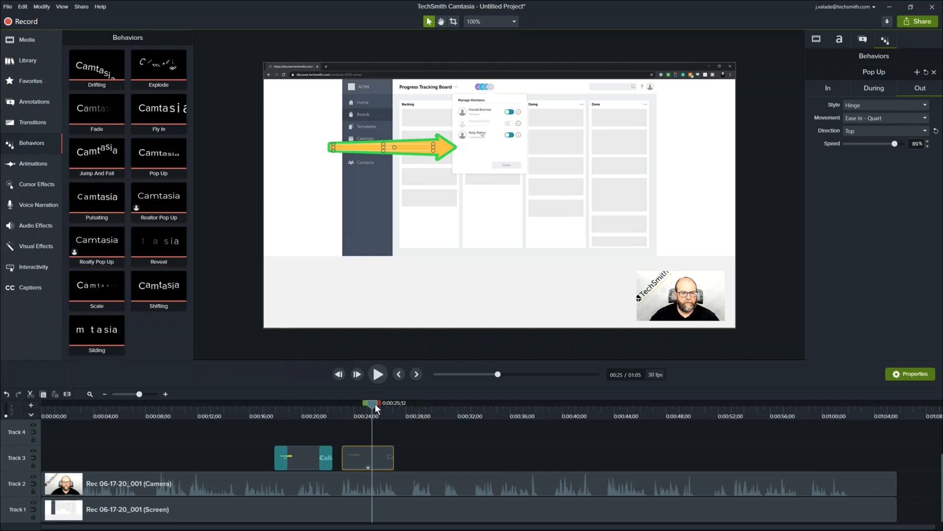
# - Add the Fly In and Scale behaviors to the second arrow callout alongside Pop Up
pyautogui.moveTo(373, 404); pyautogui.dragTo(368, 412)
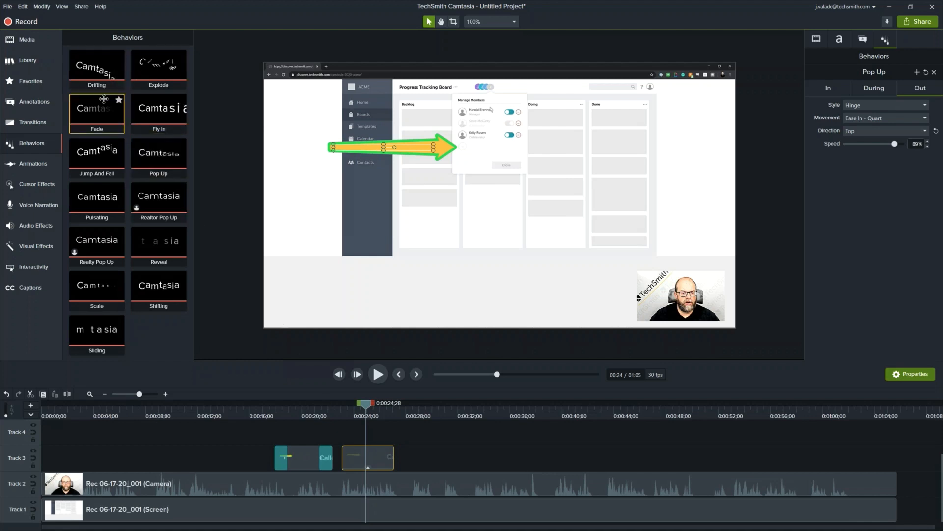
pyautogui.moveTo(155, 104); pyautogui.dragTo(363, 459)
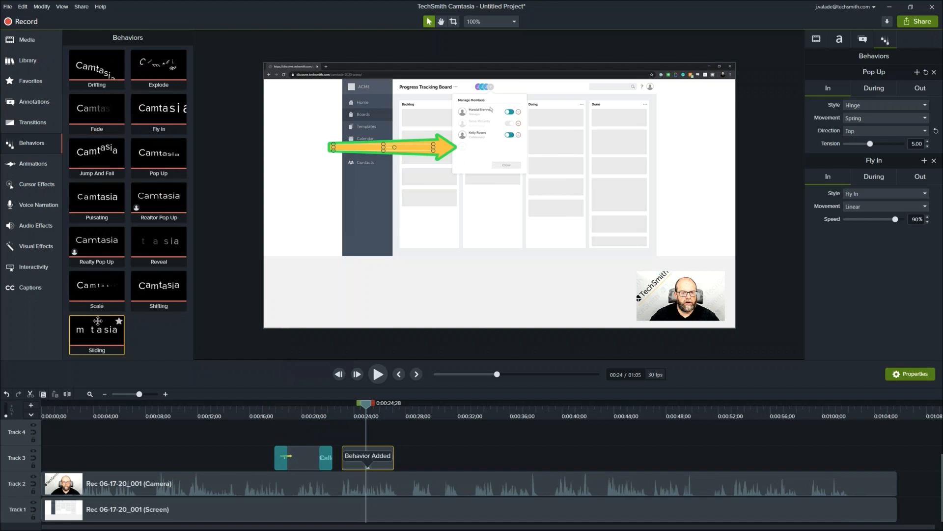
pyautogui.moveTo(98, 293); pyautogui.dragTo(364, 456)
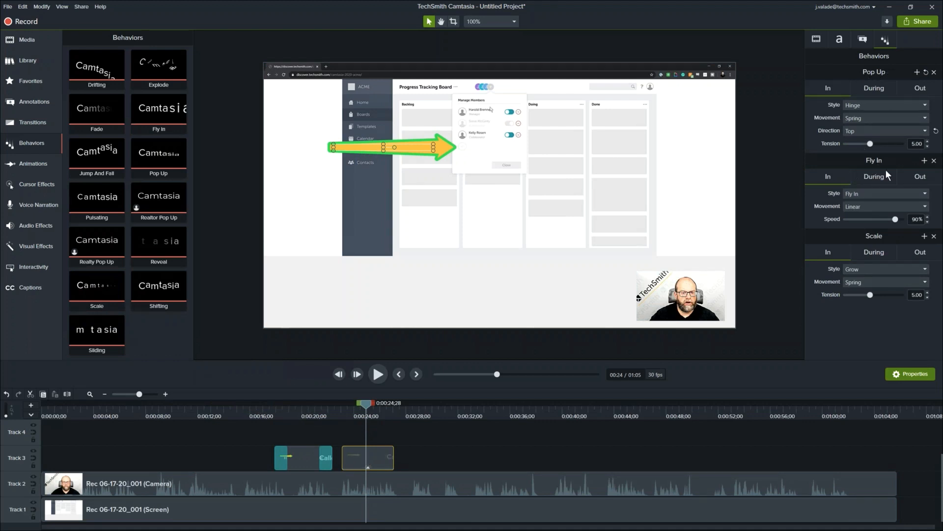
pyautogui.moveTo(369, 422); pyautogui.dragTo(410, 420)
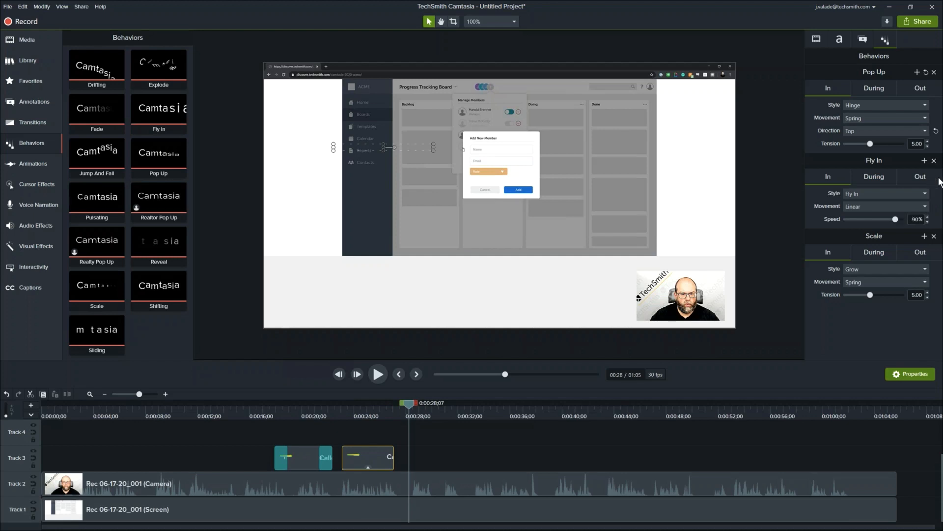
# - Remove the Fly In and Scale behaviors from the second arrow callout, keeping only Pop Up
pyautogui.click(934, 161)
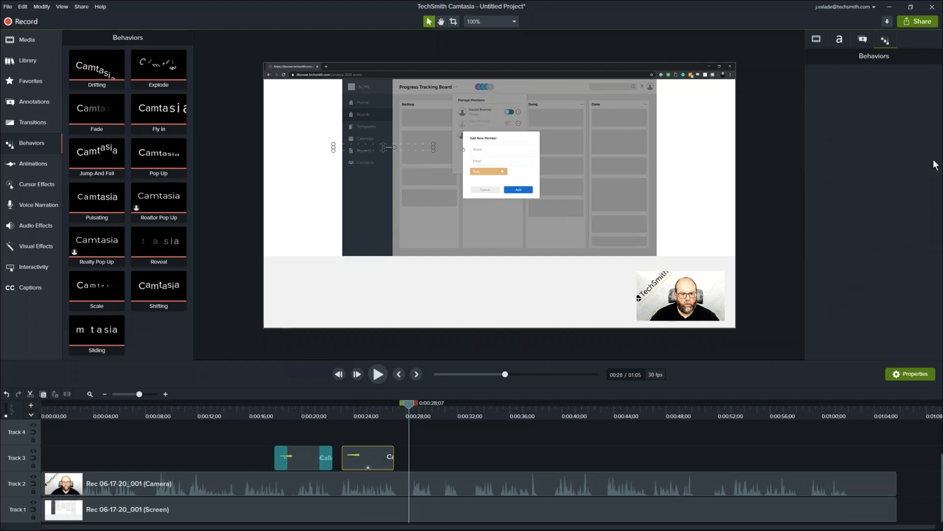
pyautogui.click(935, 161)
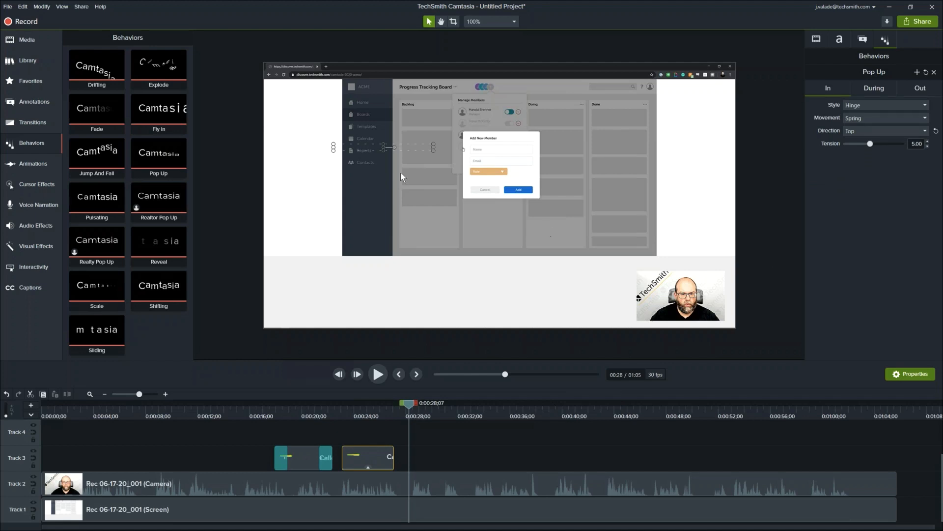
pyautogui.moveTo(362, 405); pyautogui.dragTo(379, 422)
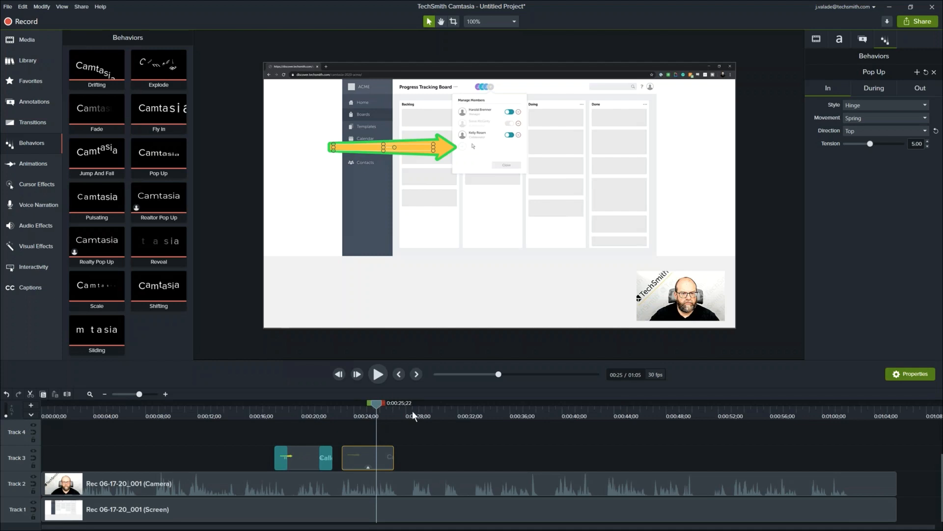
# - Play back the opening of the recording from 0:00:00;00 and pause at 0:00:07;16
pyautogui.click(265, 416)
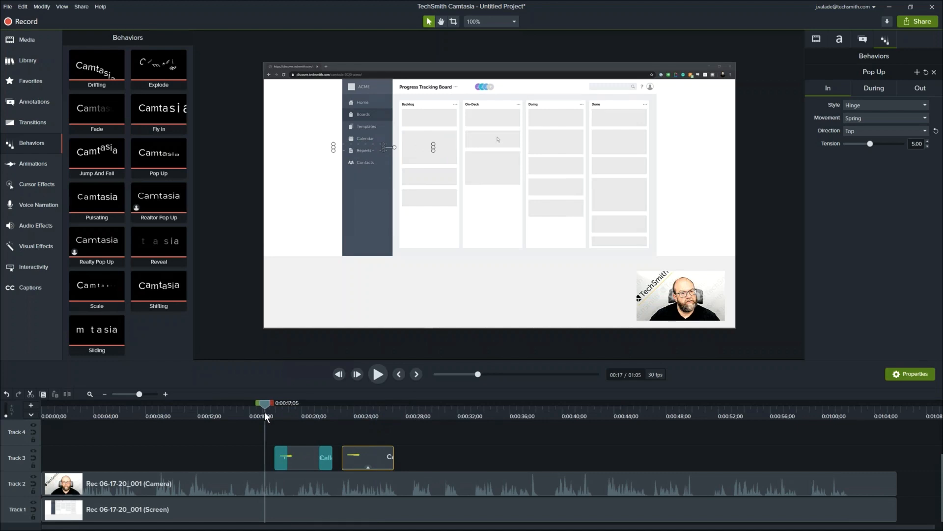
pyautogui.moveTo(263, 403); pyautogui.dragTo(149, 426)
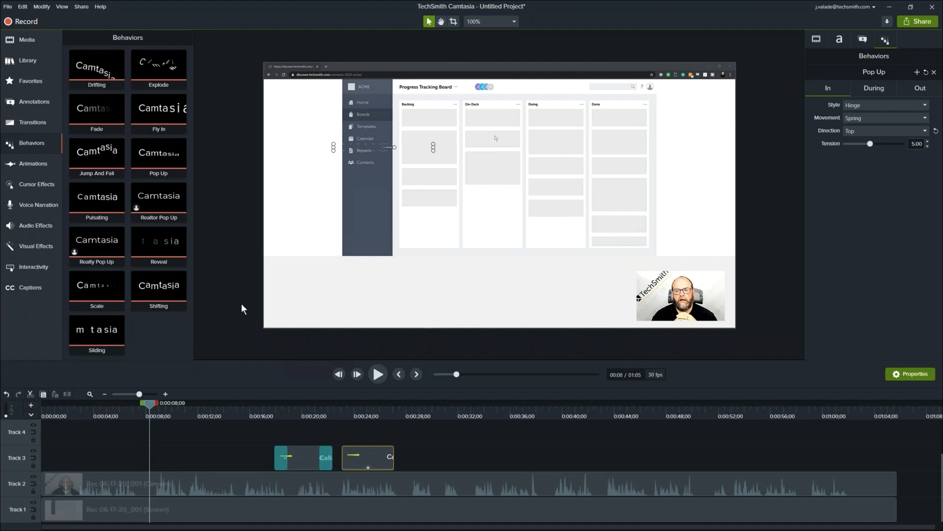
pyautogui.moveTo(98, 402)
pyautogui.mouseDown()
pyautogui.moveTo(79, 406)
pyautogui.moveTo(97, 405)
pyautogui.mouseUp()
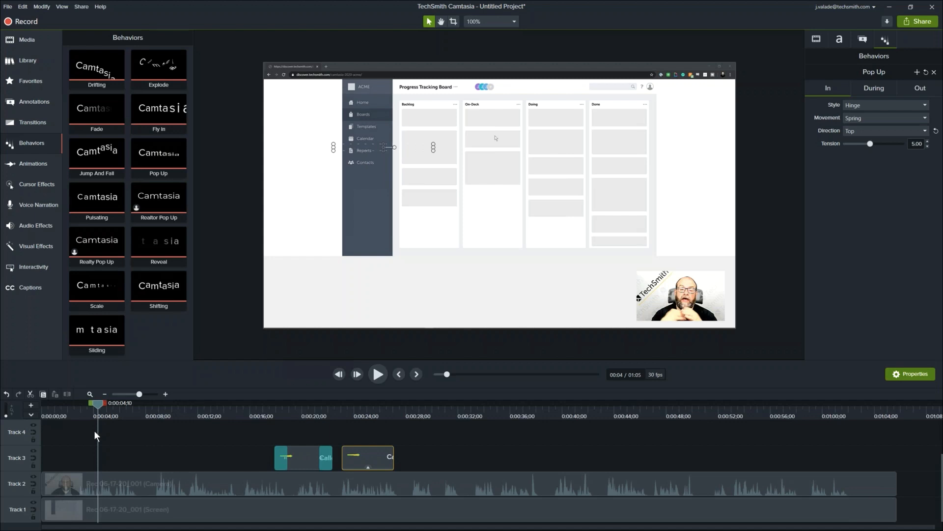
pyautogui.moveTo(69, 404); pyautogui.dragTo(40, 414)
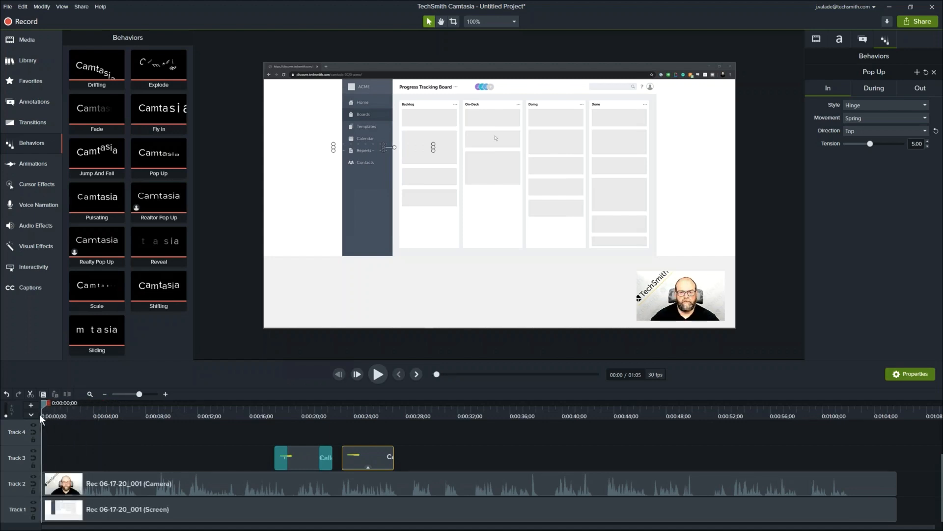
pyautogui.press('space')
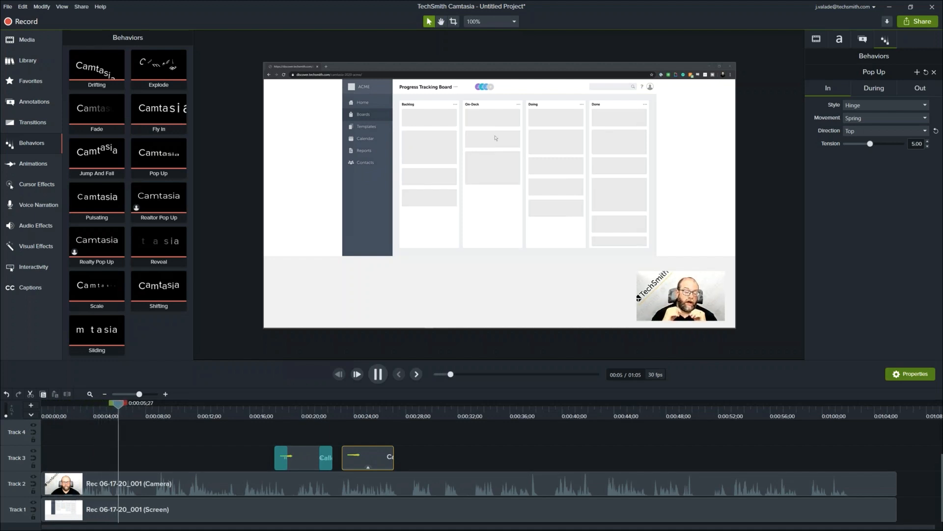
pyautogui.press('space')
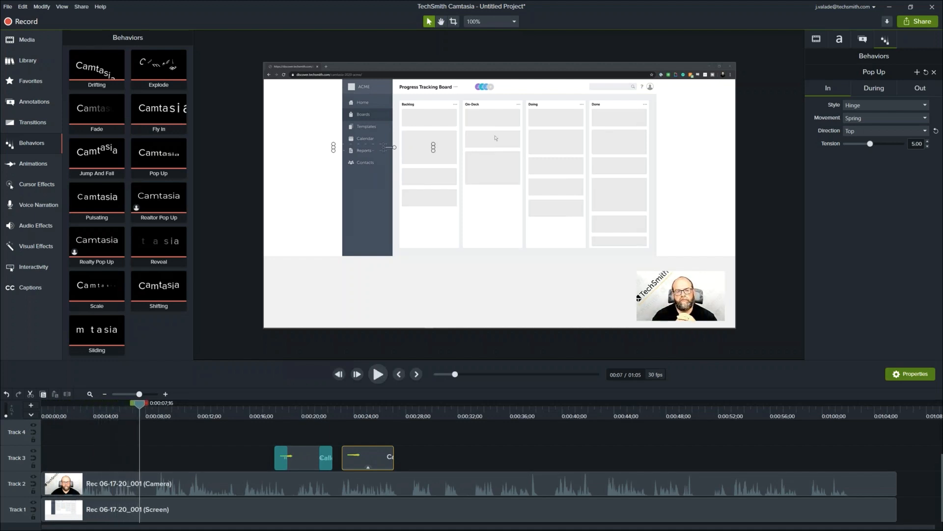
# - Add a Zoom-n-Pan animation to the Track 1 screen recording at 0:00:08;00, zooming to 69% on the upper centre of the frame
pyautogui.moveTo(133, 404); pyautogui.dragTo(141, 407)
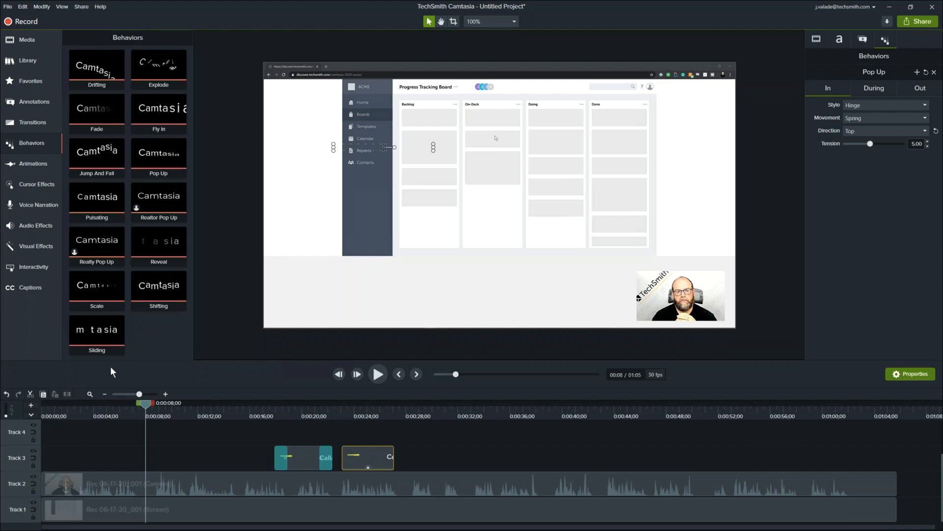
pyautogui.click(155, 507)
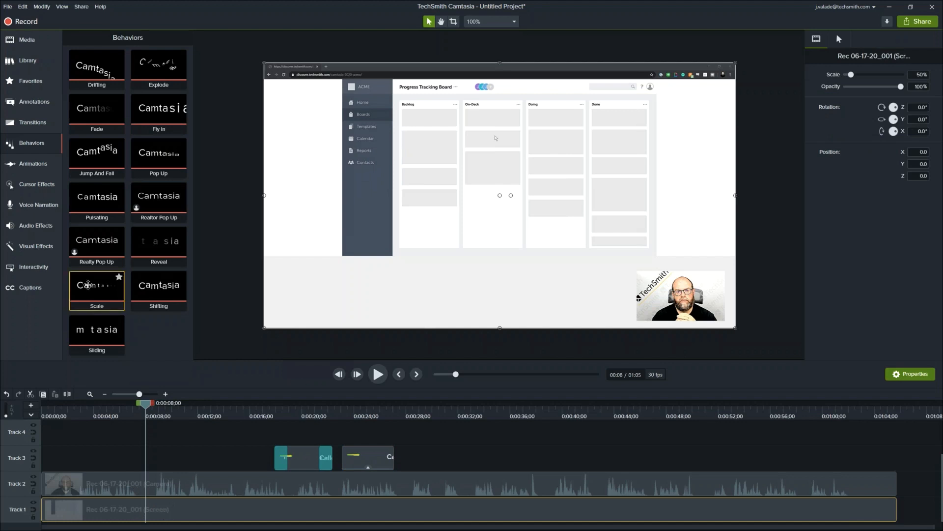
pyautogui.click(40, 170)
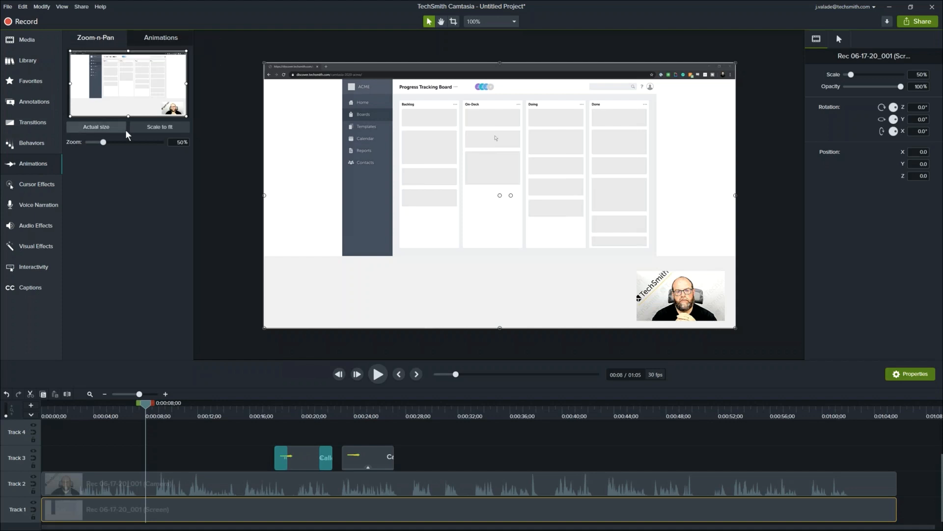
pyautogui.click(162, 43)
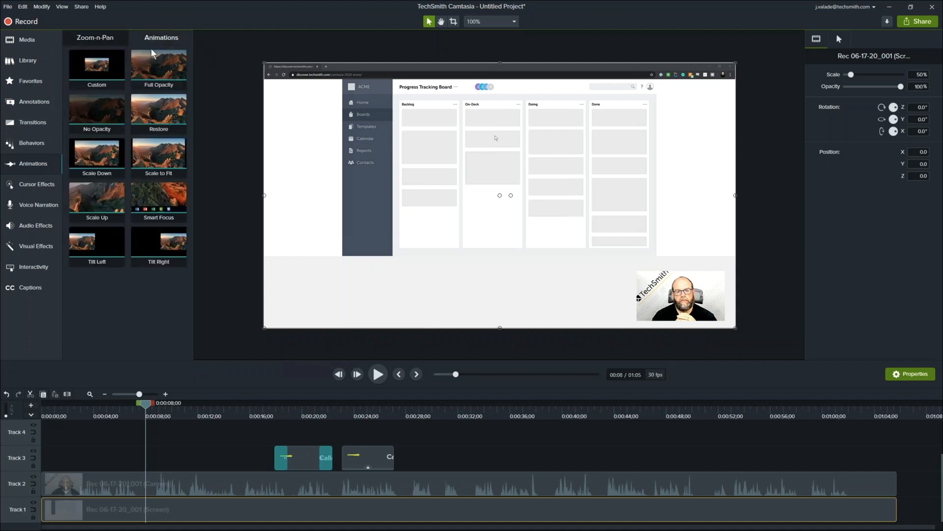
pyautogui.click(93, 41)
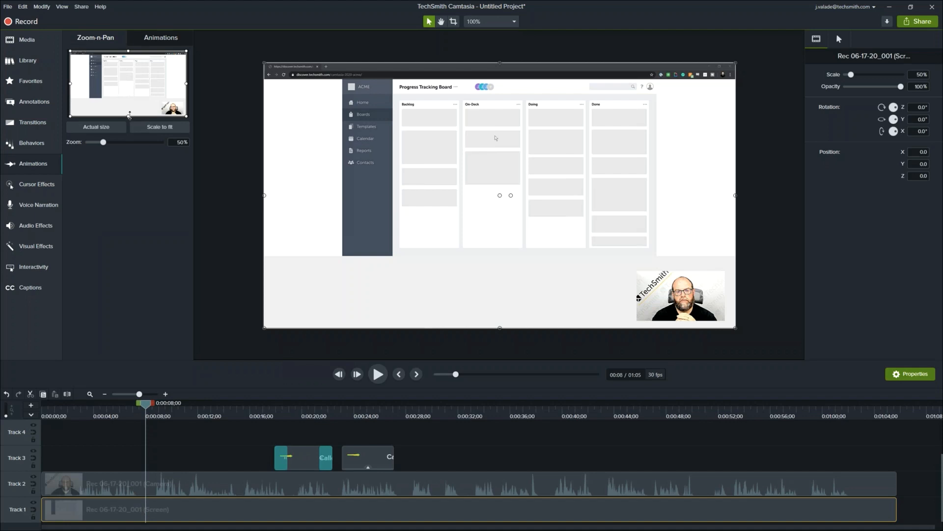
pyautogui.moveTo(129, 115); pyautogui.dragTo(131, 98)
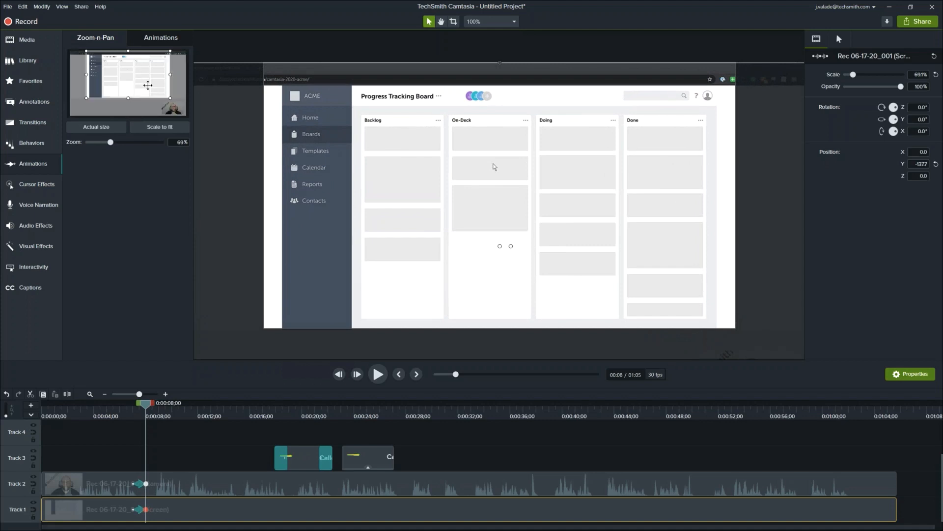
# - Delete the zoom animation from the camera clip on Track 2, keeping the one on the screen recording
pyautogui.click(143, 484)
pyautogui.click(140, 483)
pyautogui.press('Delete')
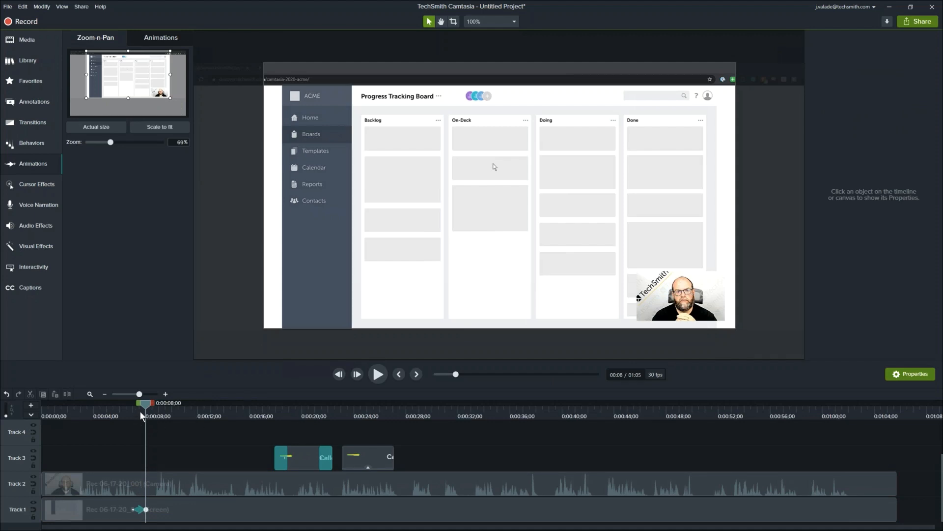
# - Play back the zoom from 0:00:04;10 and pause at 0:00:10;18
pyautogui.moveTo(146, 409); pyautogui.dragTo(98, 413)
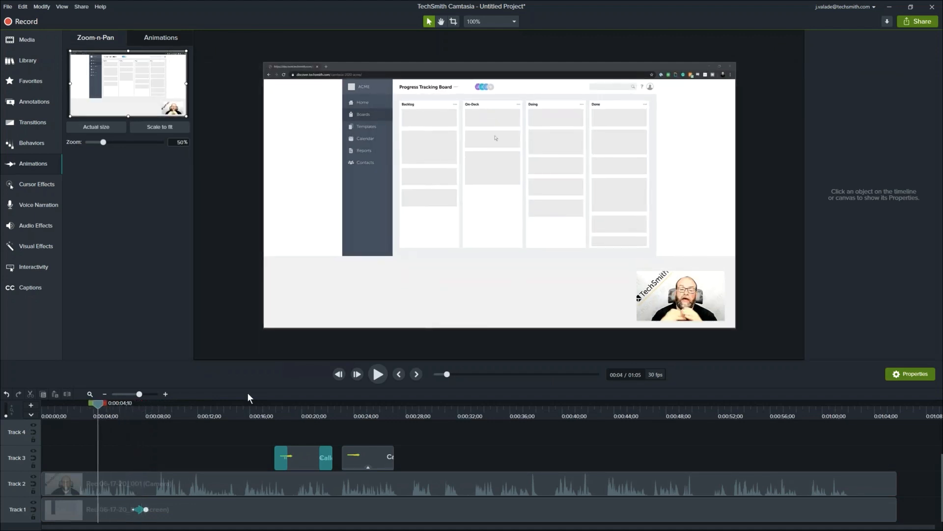
pyautogui.click(375, 377)
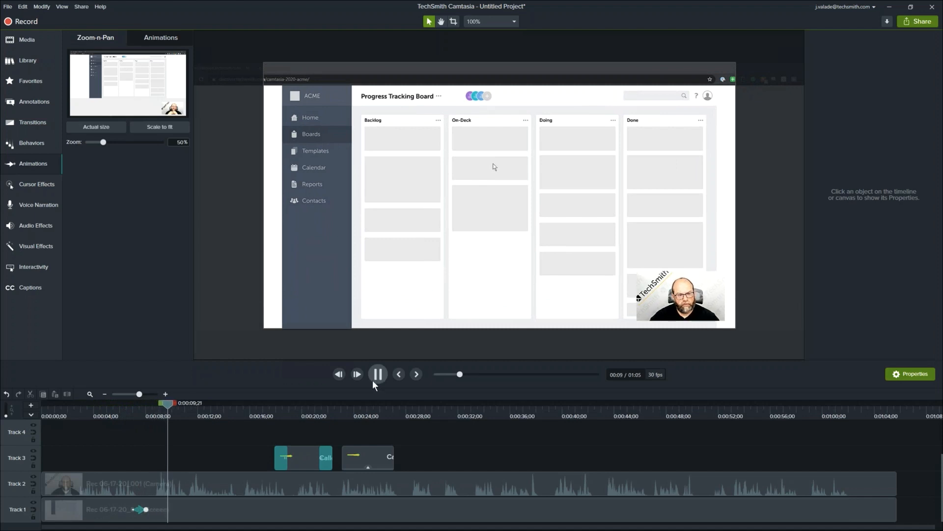
pyautogui.press('space')
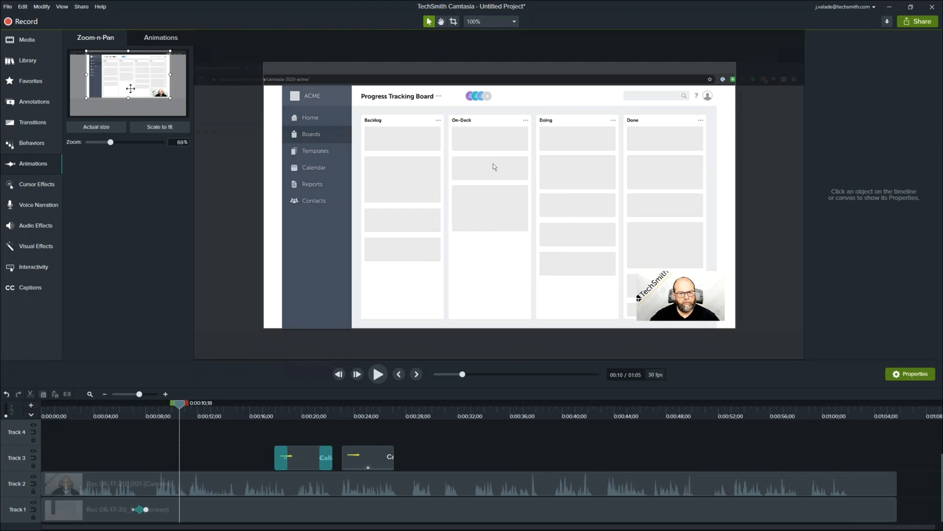
# - Try shifting the Zoom-n-Pan area down and sideways at 0:00:10;18, and undo the change
pyautogui.click(136, 79)
pyautogui.moveTo(137, 79)
pyautogui.mouseDown()
pyautogui.moveTo(141, 92)
pyautogui.moveTo(136, 85)
pyautogui.mouseUp()
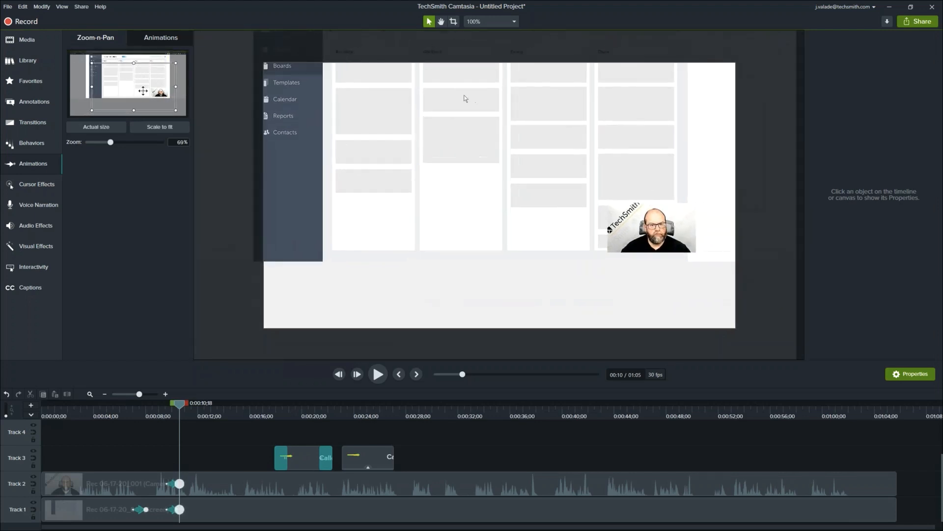
pyautogui.hotkey('ctrl', 'z')
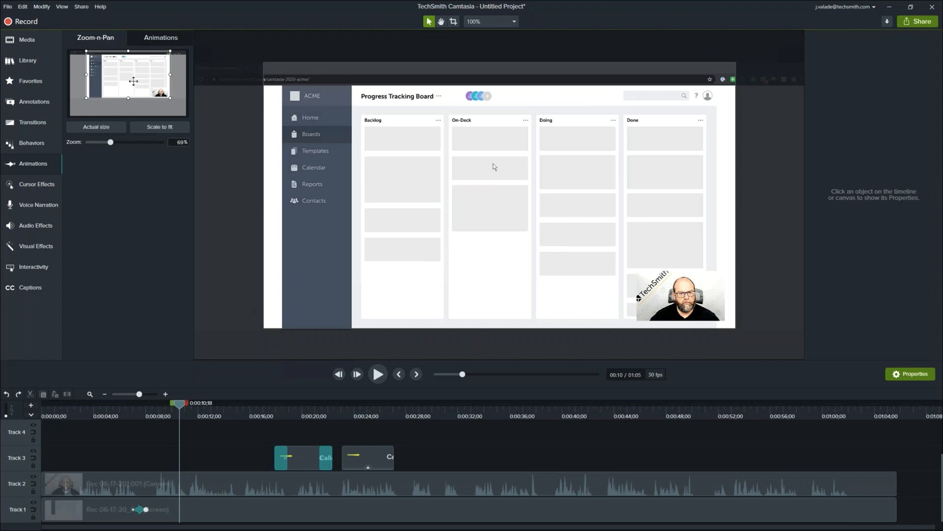
# - Lengthen the screen recording's zoom animation to end at 0:00:08;18 and preview it from 0:00:06;26
pyautogui.click(141, 509)
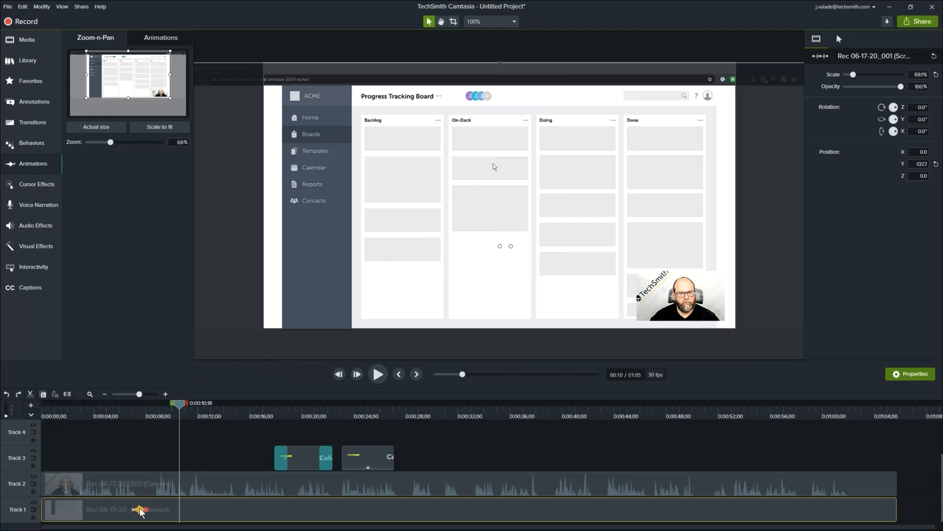
pyautogui.moveTo(140, 511); pyautogui.dragTo(149, 512)
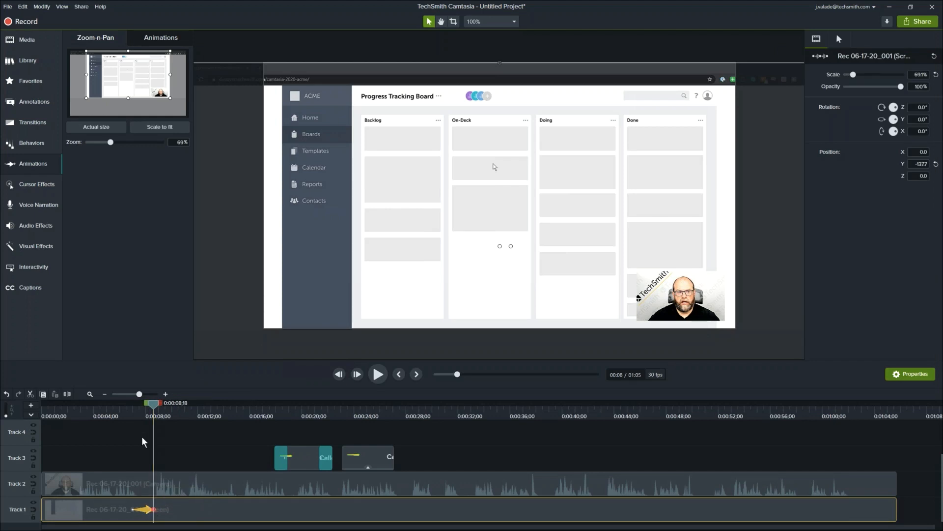
pyautogui.click(131, 416)
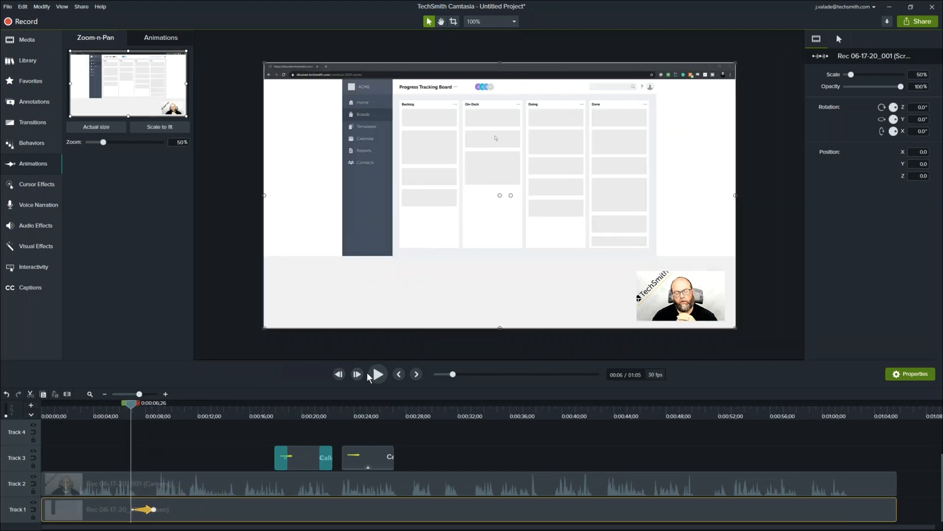
pyautogui.click(373, 376)
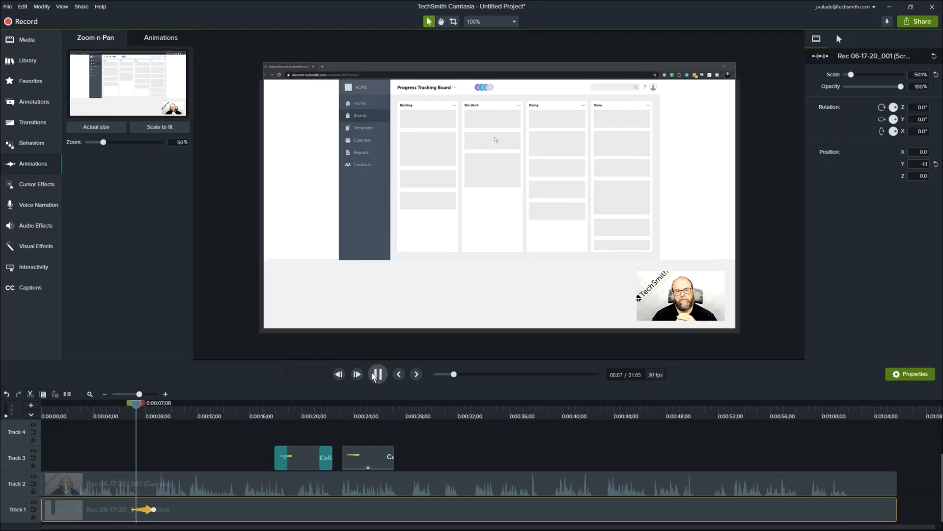
pyautogui.click(371, 374)
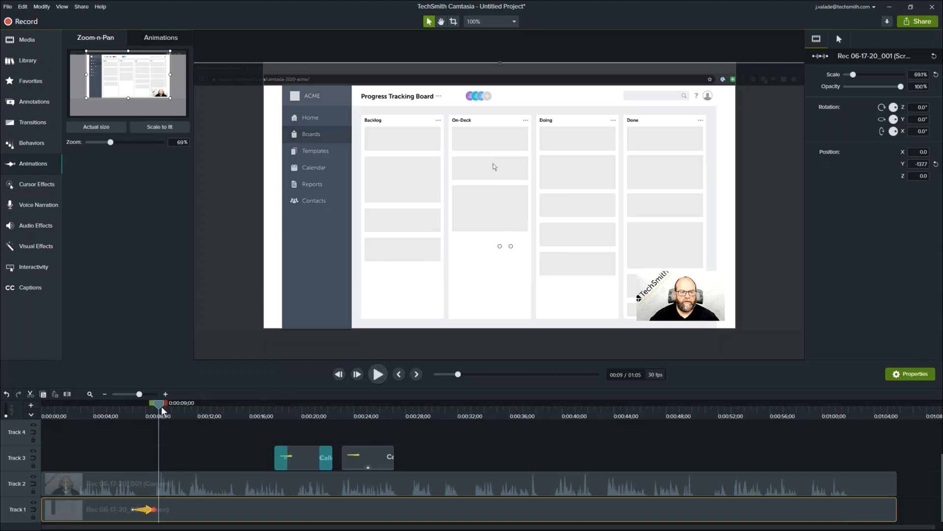
# - Scale the screen recording's cursor to 175% at 0:00:05;03 and add the Cursor Smoothing effect to the clip
pyautogui.moveTo(160, 405); pyautogui.dragTo(164, 405)
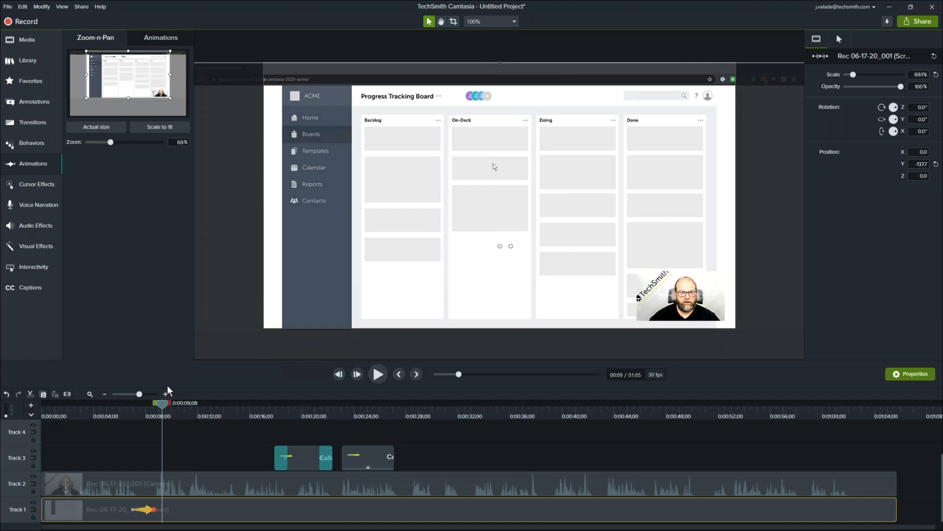
pyautogui.click(39, 185)
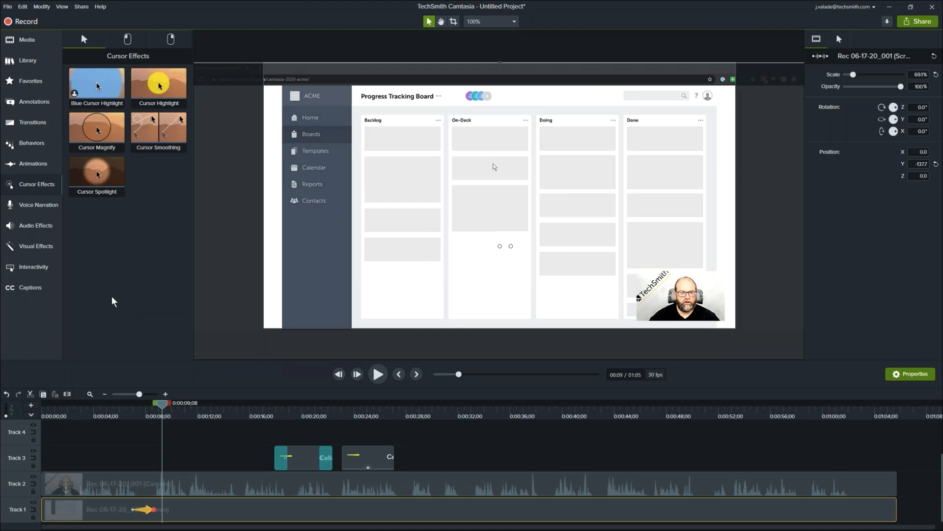
pyautogui.click(108, 408)
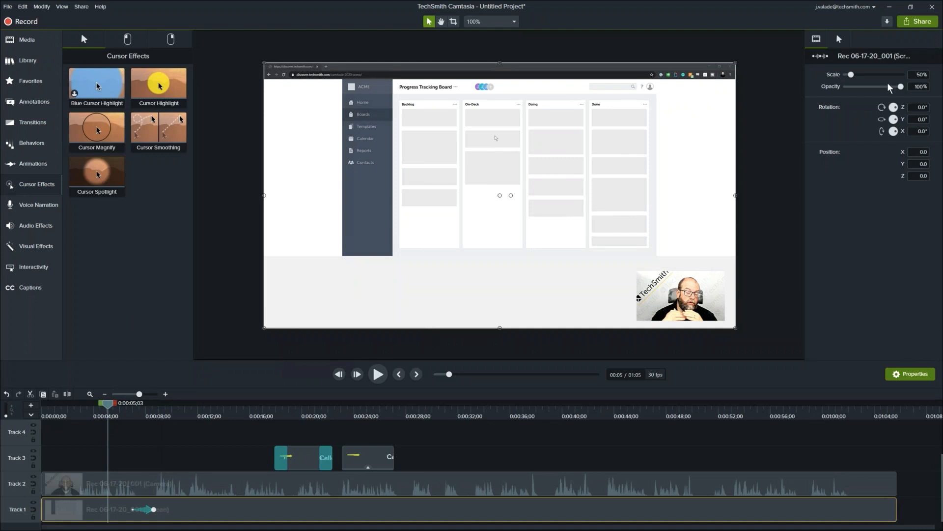
pyautogui.click(840, 43)
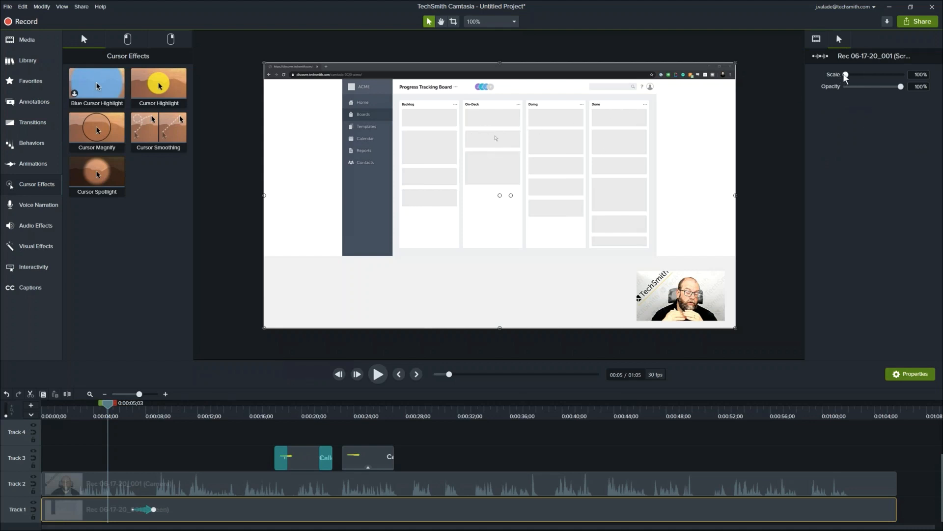
pyautogui.moveTo(845, 75); pyautogui.dragTo(855, 78)
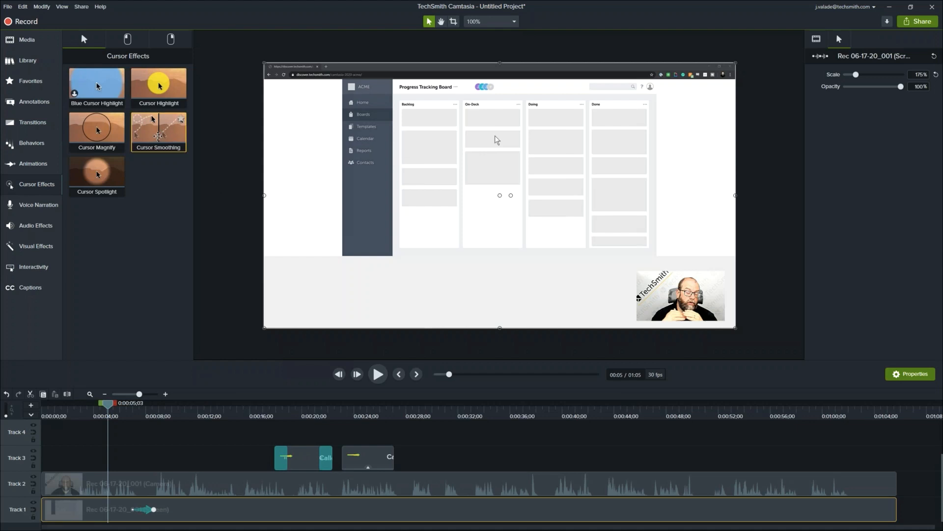
pyautogui.moveTo(158, 135); pyautogui.dragTo(127, 511)
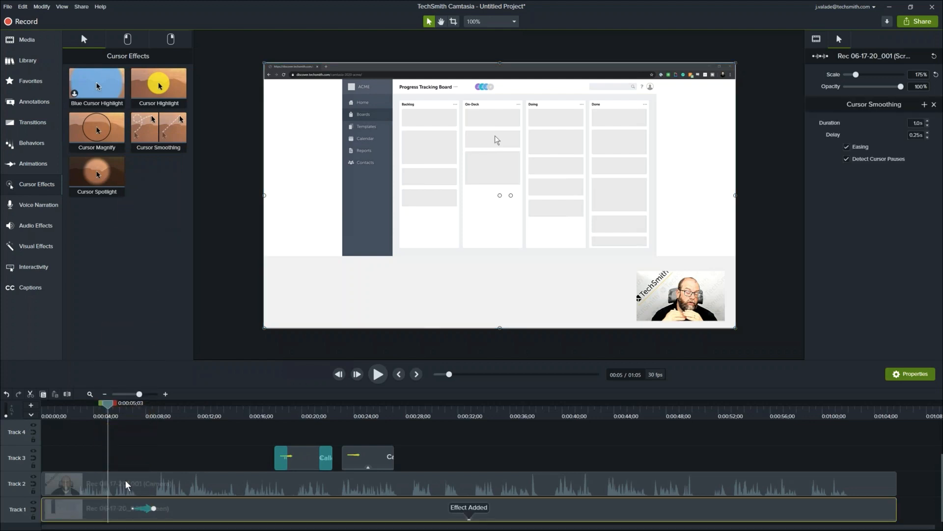
# - Set the cursor scale to 175% for the zoomed-in part of the screen recording at 0:00:09;29
pyautogui.moveTo(102, 412); pyautogui.dragTo(176, 428)
pyautogui.click(919, 76)
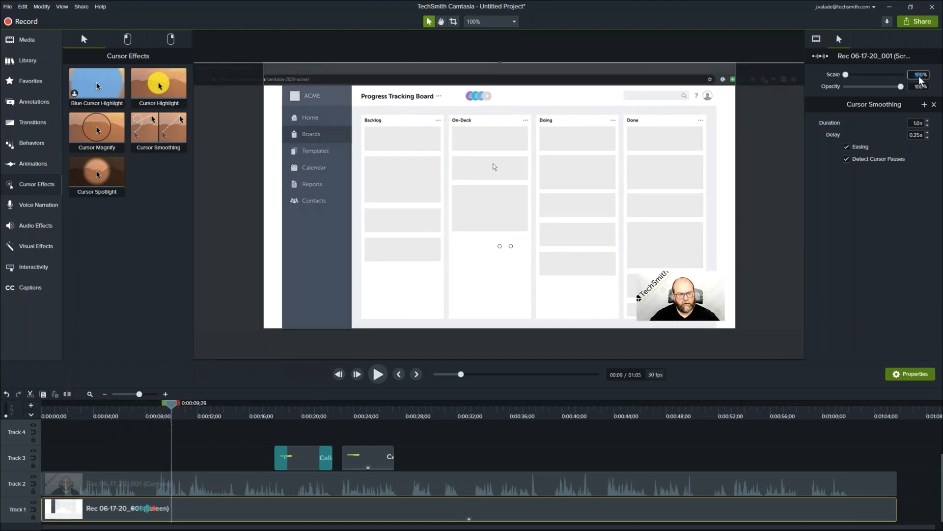
pyautogui.write('175')
pyautogui.press('Return')
# - Try adding another Zoom-n-Pan animation at 0:00:13;25, and undo it
pyautogui.moveTo(172, 405); pyautogui.dragTo(224, 417)
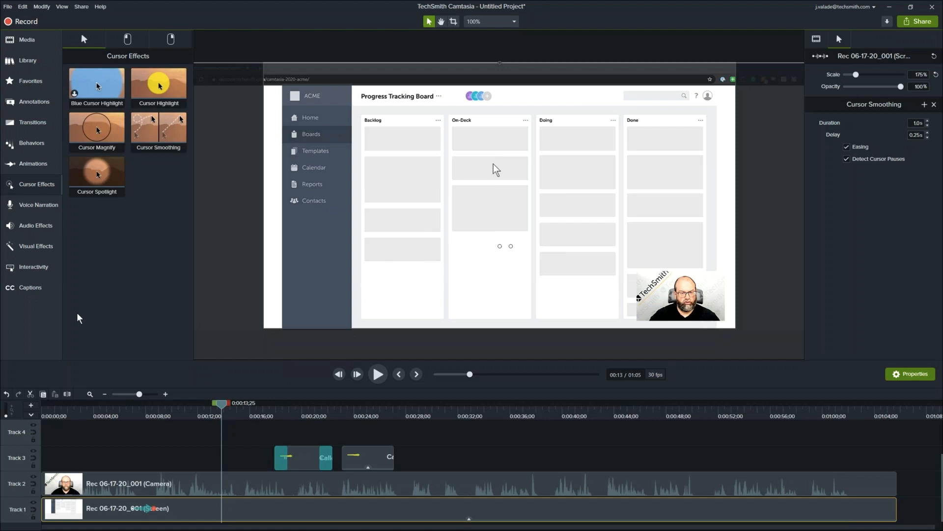
pyautogui.click(47, 163)
pyautogui.click(136, 90)
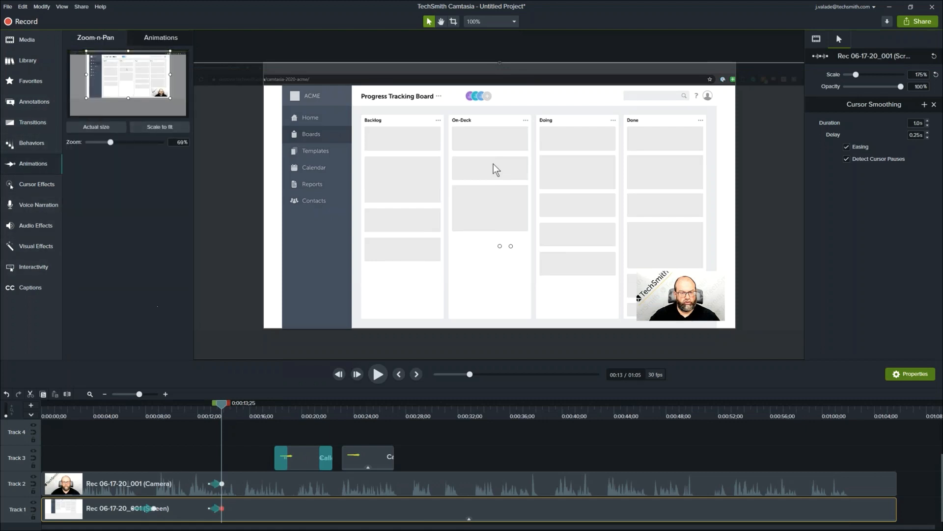
pyautogui.hotkey('ctrl', 'z')
# - Move the screen recording partly off the canvas at 0:00:03;17 and return it to fill the frame
pyautogui.click(89, 409)
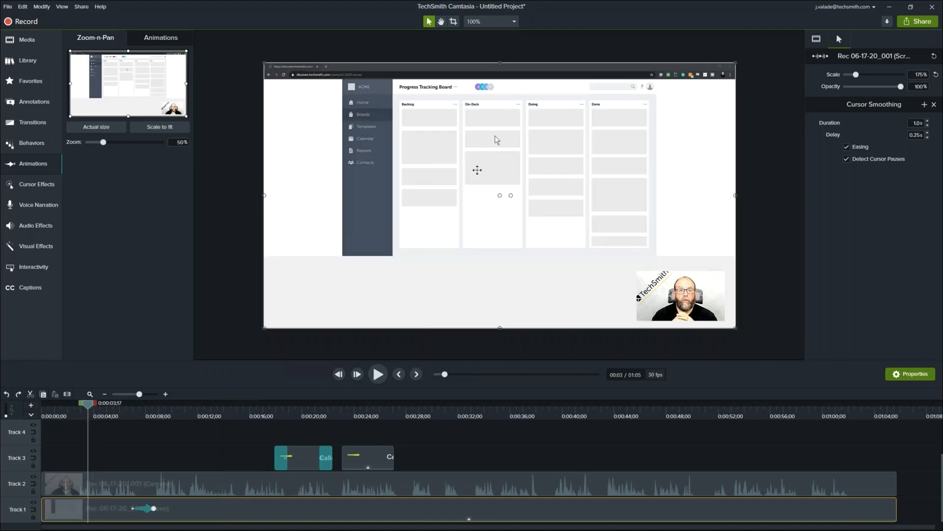
pyautogui.moveTo(478, 169); pyautogui.dragTo(611, 401)
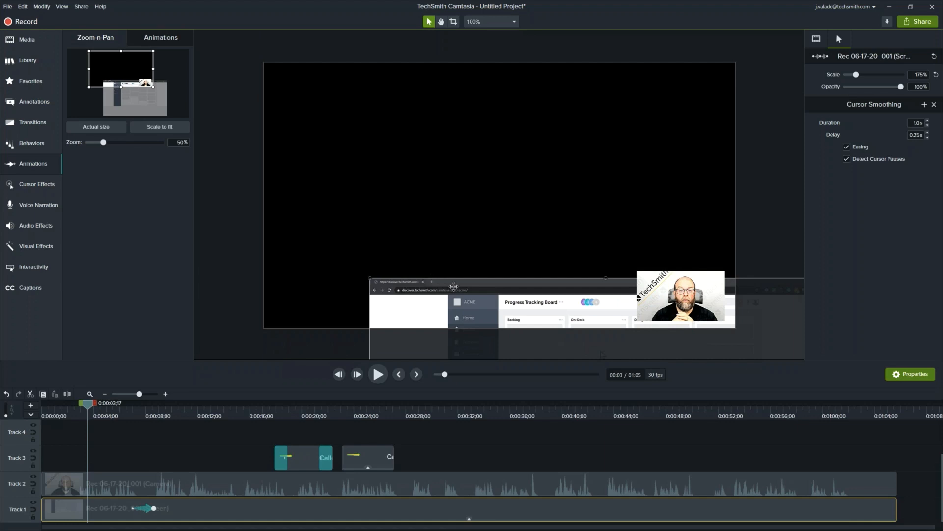
pyautogui.moveTo(480, 287); pyautogui.dragTo(388, 86)
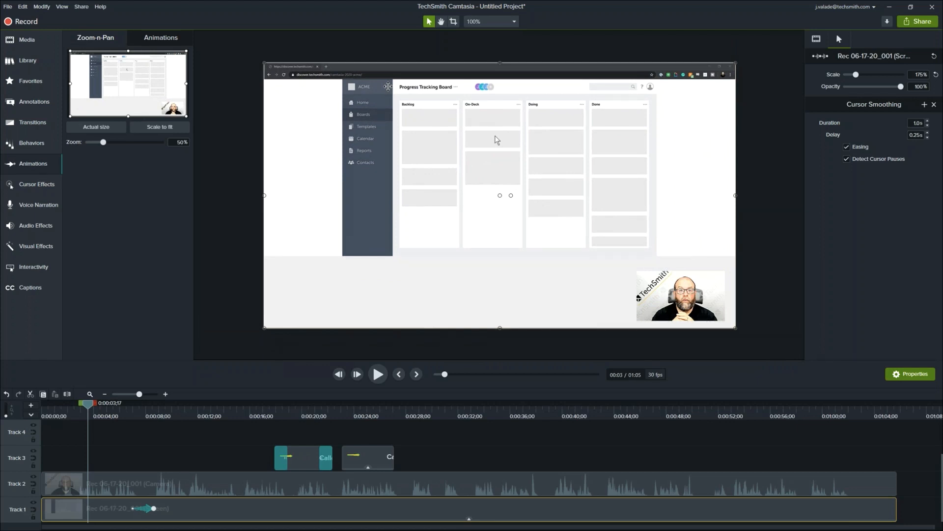
# - Add a scale-to-fit zoom-out to the screen recording at 0:00:10;12 and delete the matching animation from the camera clip
pyautogui.click(179, 416)
pyautogui.scroll(-4, 347, 298)
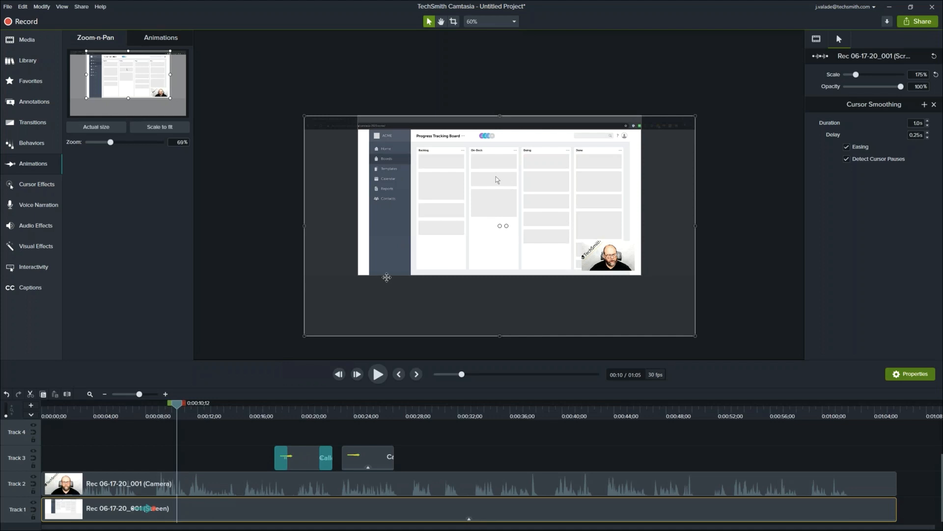
pyautogui.scroll(2, 386, 278)
pyautogui.scroll(2, 392, 267)
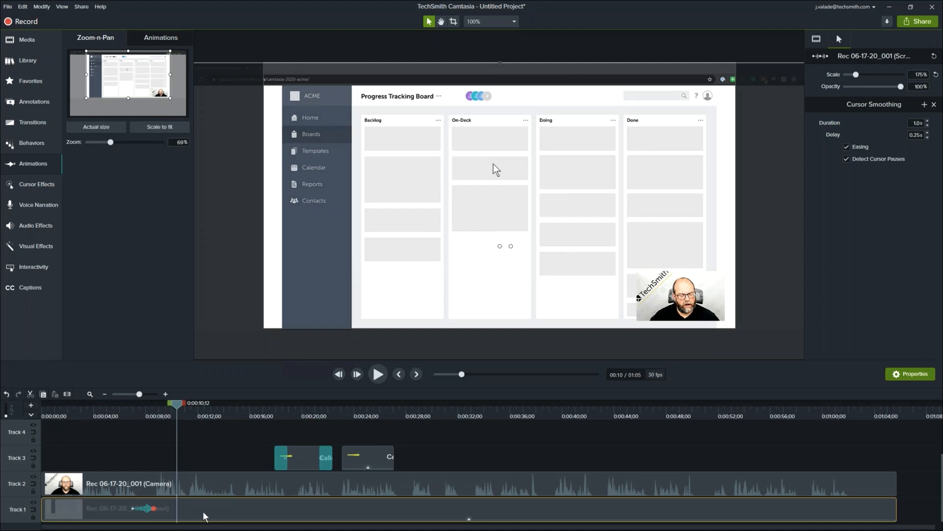
pyautogui.click(161, 130)
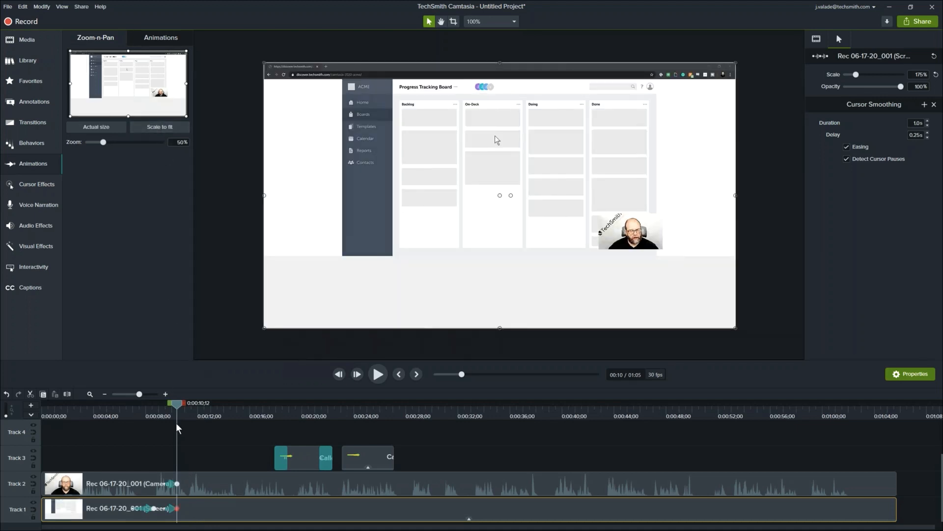
pyautogui.click(172, 483)
pyautogui.press('Delete')
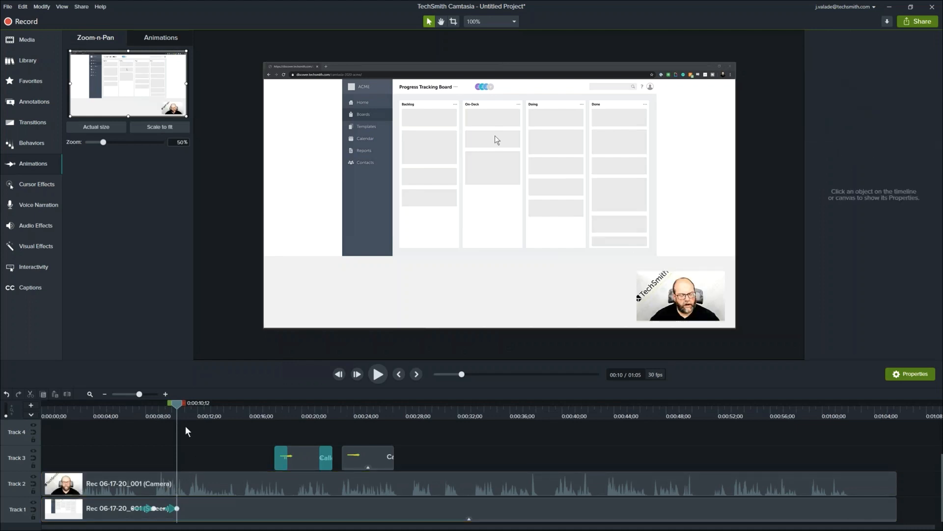
# - Scrub through the zooms and reposition the screen recording's zoom-out animation to end at about 0:00:14
pyautogui.click(137, 408)
pyautogui.moveTo(137, 408); pyautogui.dragTo(181, 417)
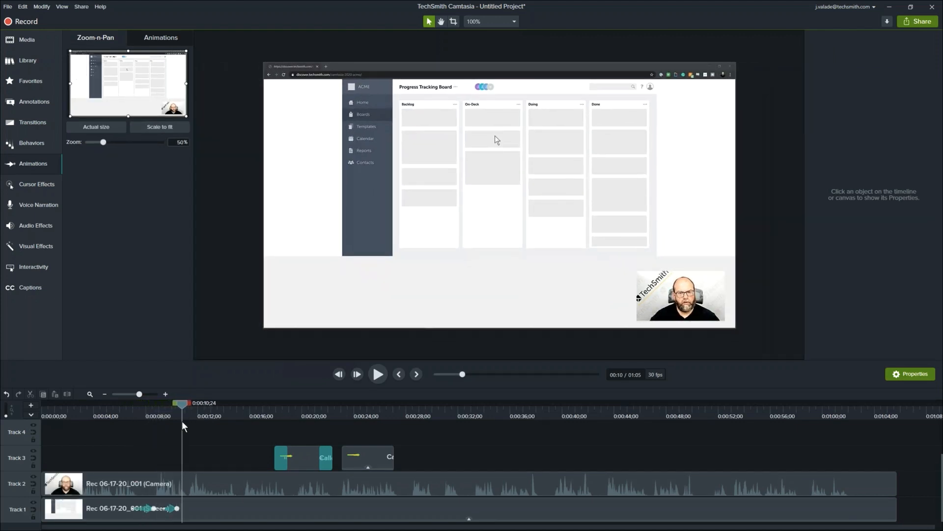
pyautogui.click(184, 509)
pyautogui.moveTo(184, 509); pyautogui.dragTo(218, 508)
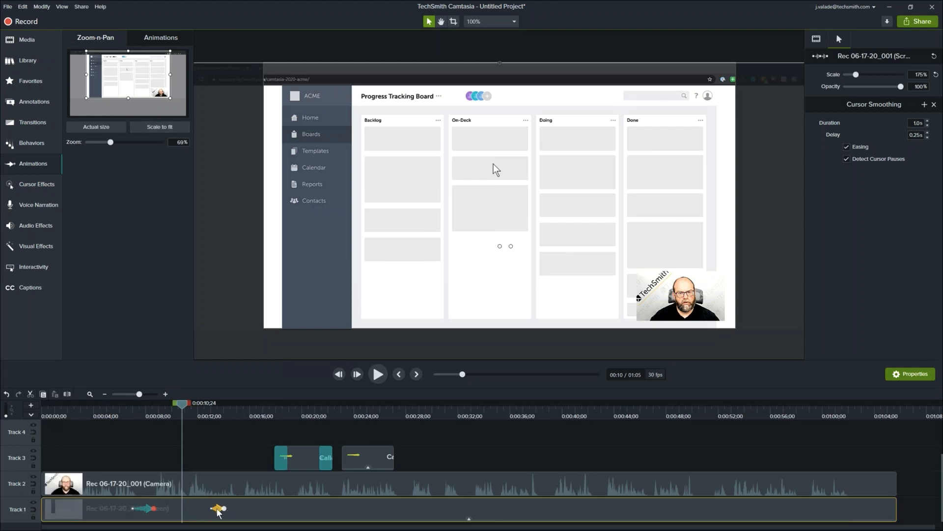
# - Delete the zoom-out animation after 0:00:12 from the screen recording on Track 1
pyautogui.press('Delete')
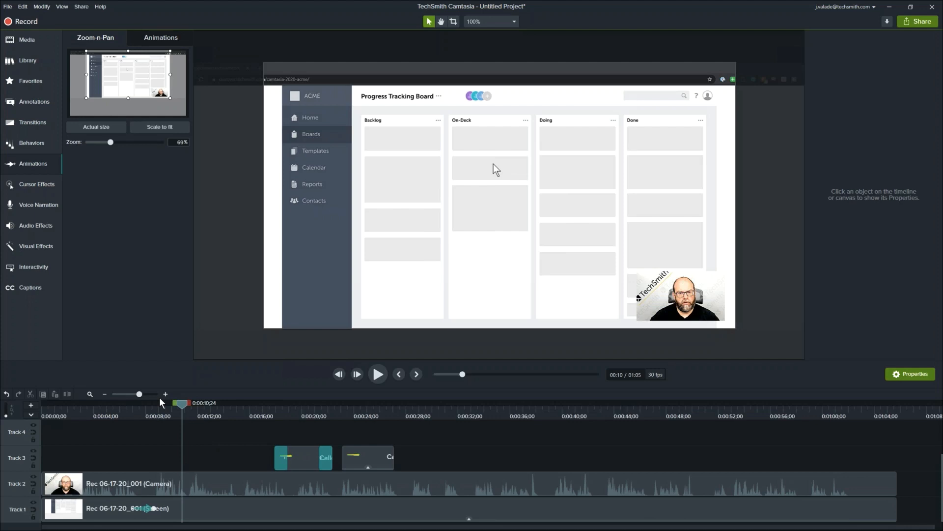
# - Add the Fly In and Reveal behaviors to the second arrow callout on Track 3
pyautogui.click(308, 415)
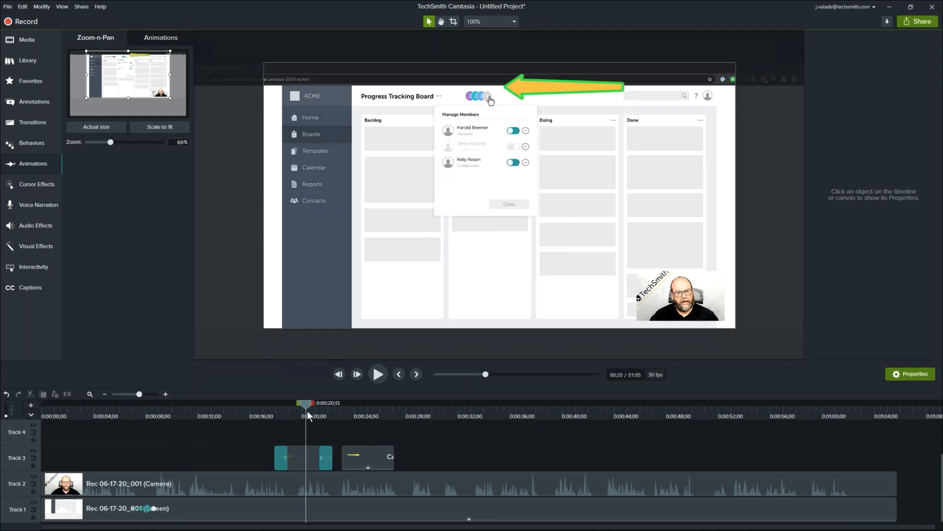
pyautogui.moveTo(370, 412); pyautogui.dragTo(370, 434)
pyautogui.click(372, 450)
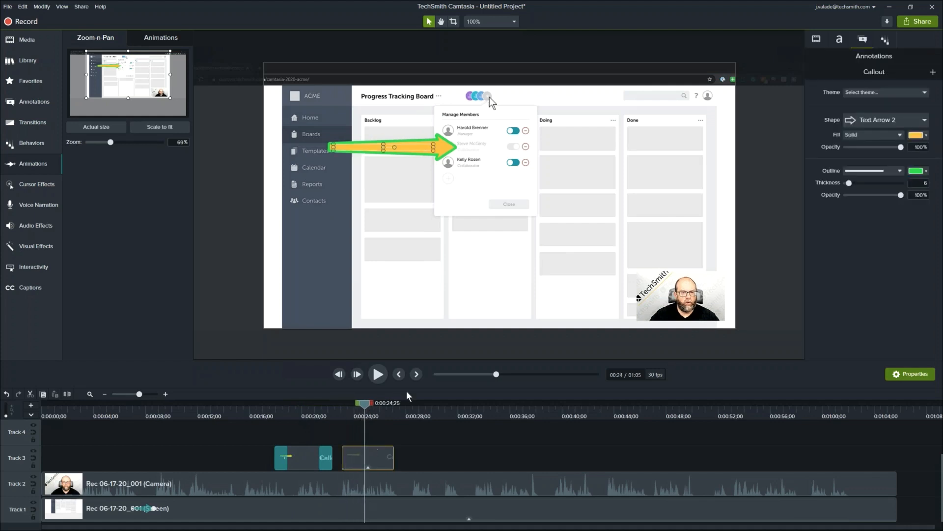
pyautogui.click(48, 143)
pyautogui.moveTo(157, 124); pyautogui.dragTo(368, 457)
pyautogui.moveTo(166, 262); pyautogui.dragTo(368, 458)
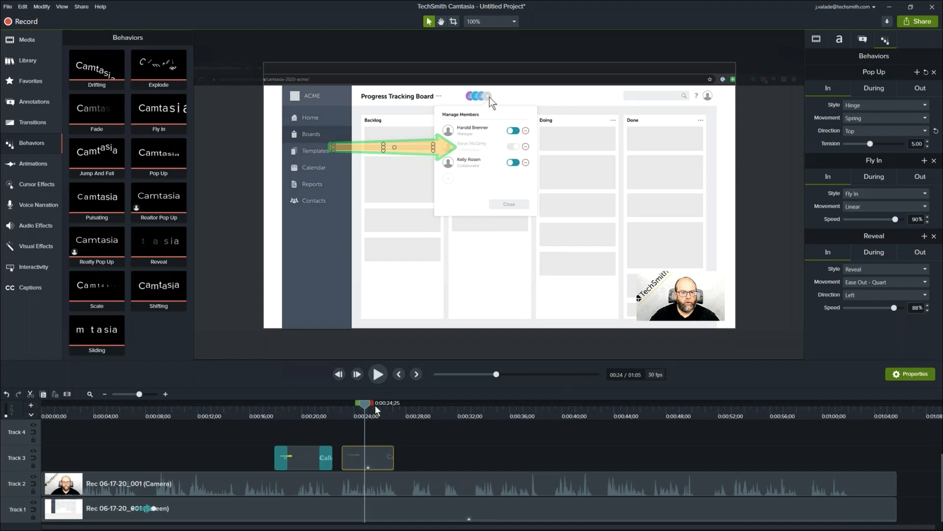
# - Remove the Fly In and Reveal behaviors from the second arrow callout, keeping only Pop Up
pyautogui.moveTo(364, 404); pyautogui.dragTo(370, 429)
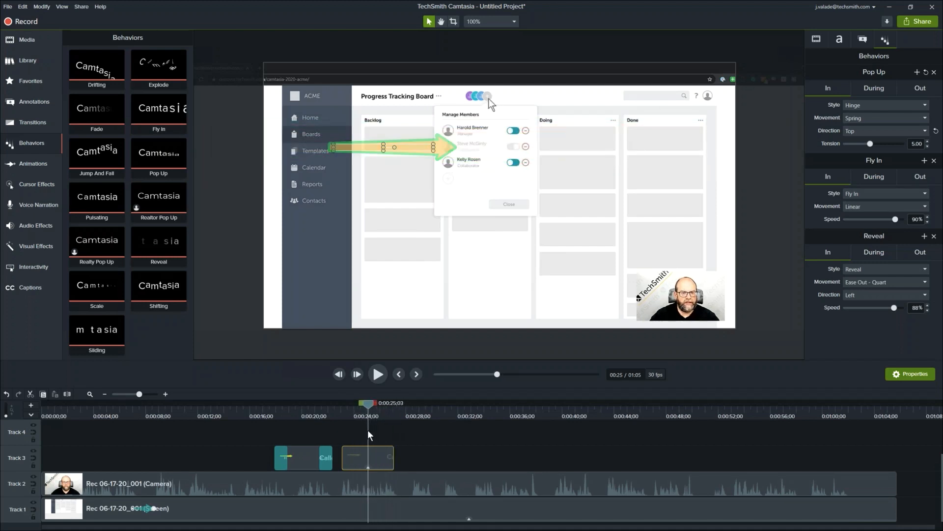
pyautogui.rightClick(369, 457)
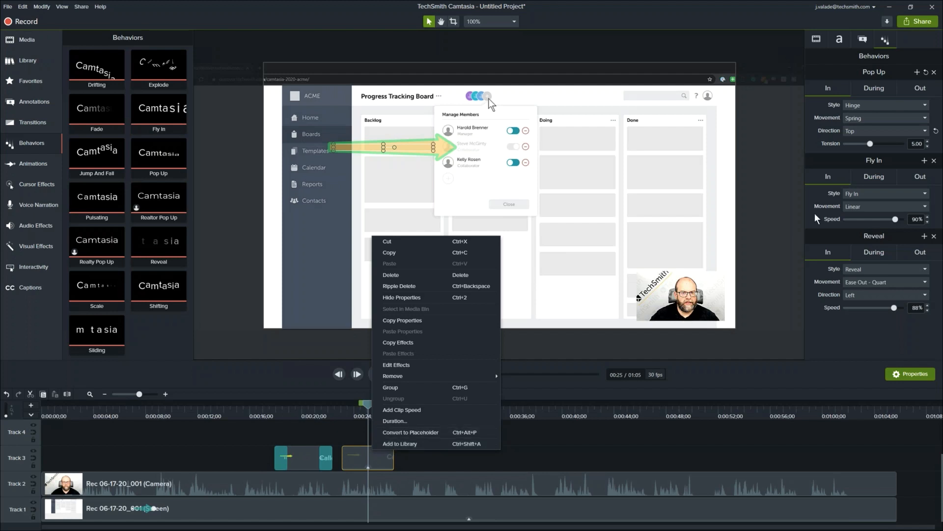
pyautogui.click(849, 329)
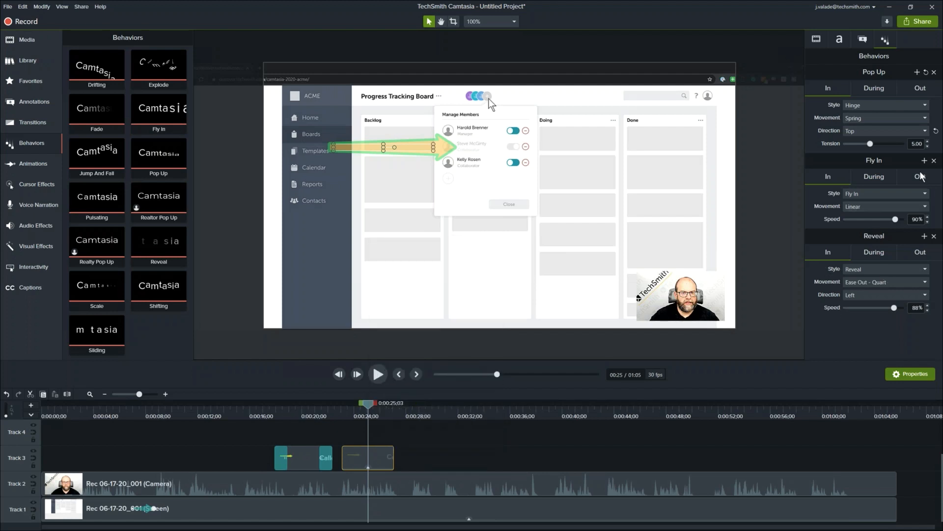
pyautogui.click(934, 161)
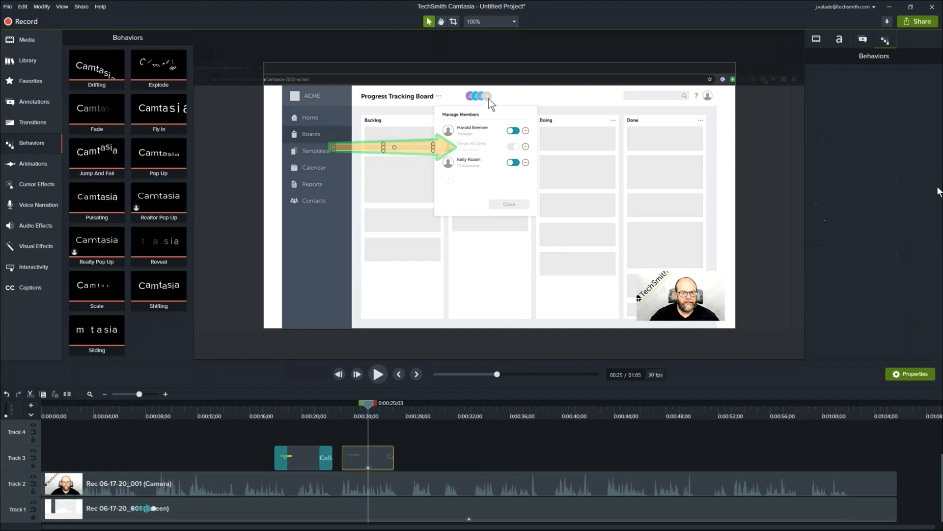
pyautogui.click(934, 161)
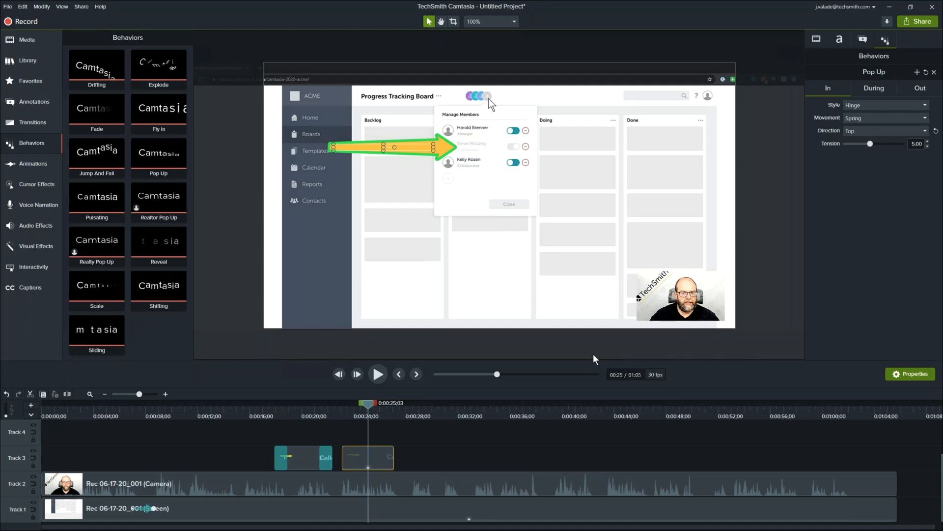
# - Search Windows for the Cursor Smoothing folder and open Cursor Smoothing.mp4 from it
pyautogui.press('super')
pyautogui.write('curso')
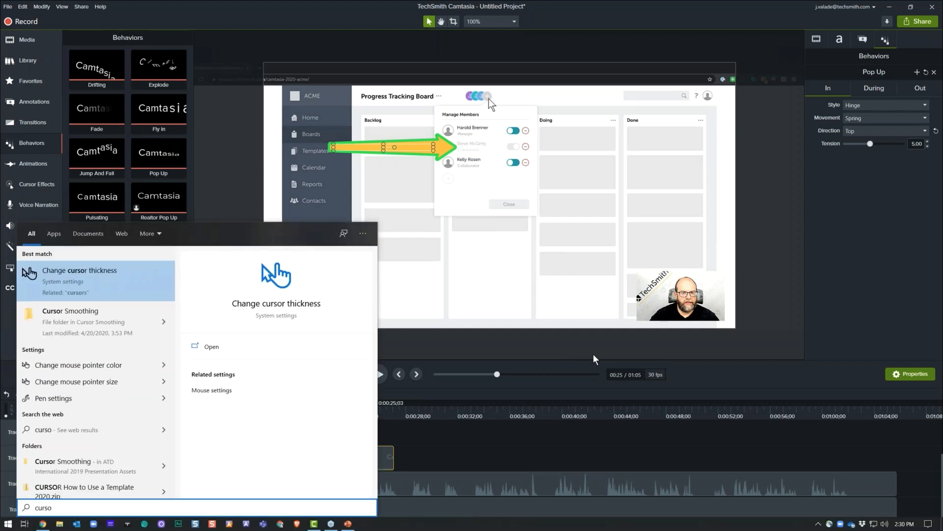
pyautogui.press('Down')
pyautogui.press('Return')
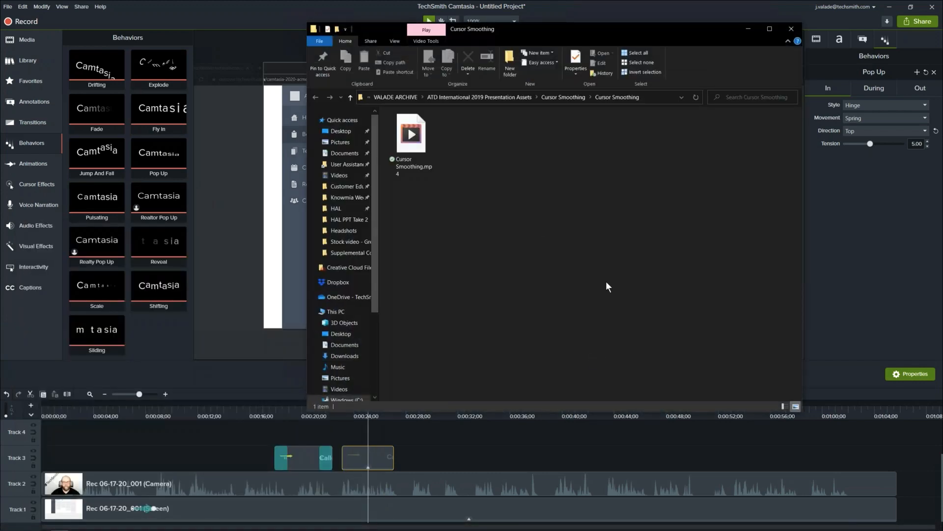
pyautogui.doubleClick(429, 144)
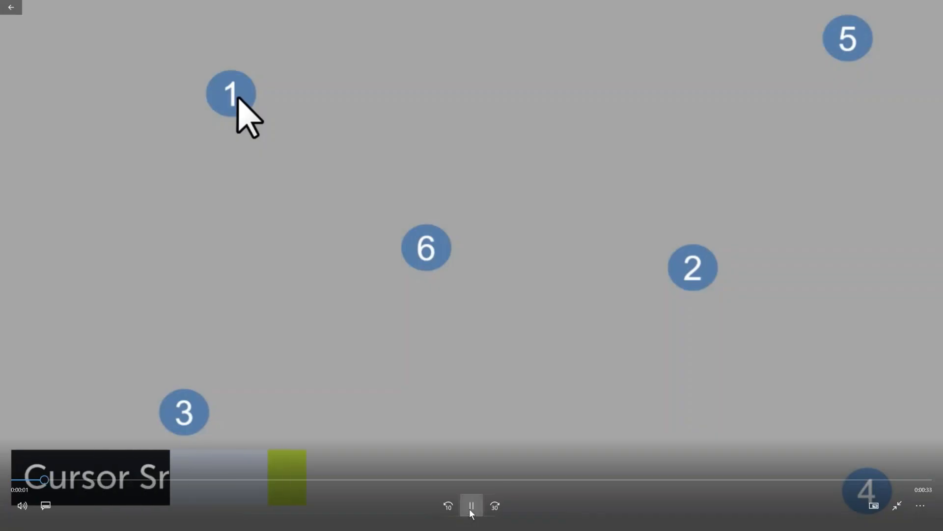
# - Rewind the Cursor Smoothing video, play it to the end, and close the player and the folder window
pyautogui.click(471, 508)
pyautogui.moveTo(54, 480); pyautogui.dragTo(37, 484)
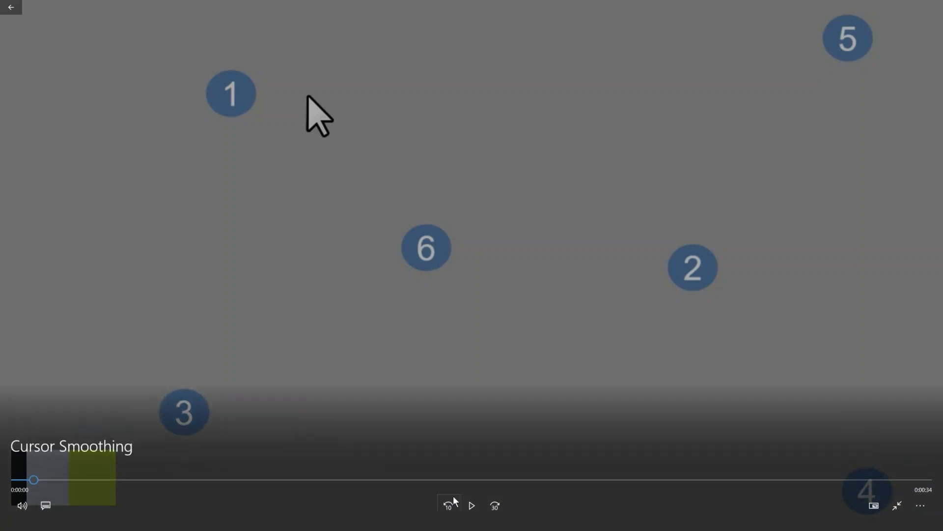
pyautogui.click(471, 506)
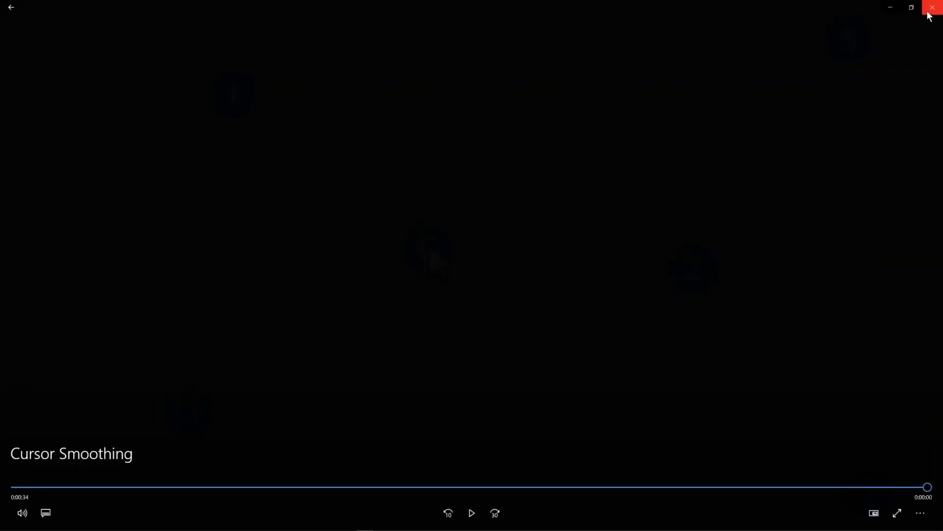
pyautogui.click(929, 15)
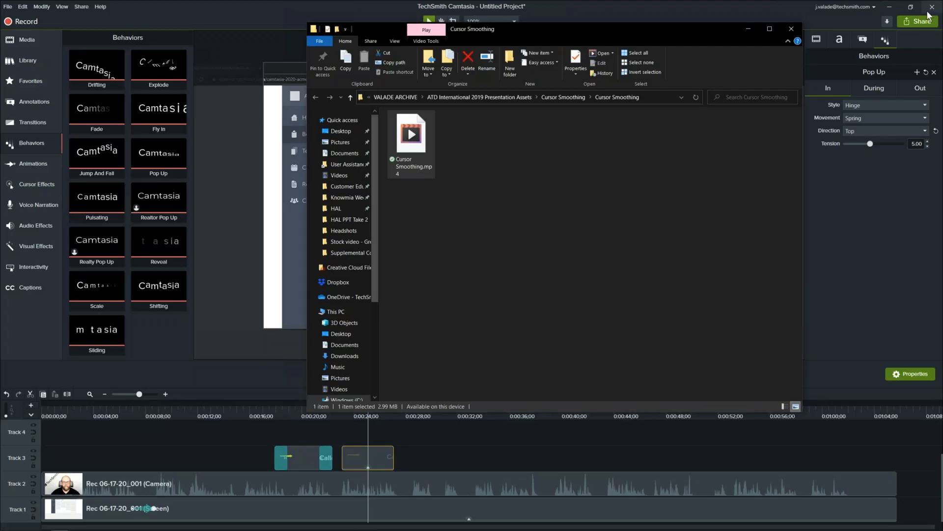
pyautogui.click(790, 29)
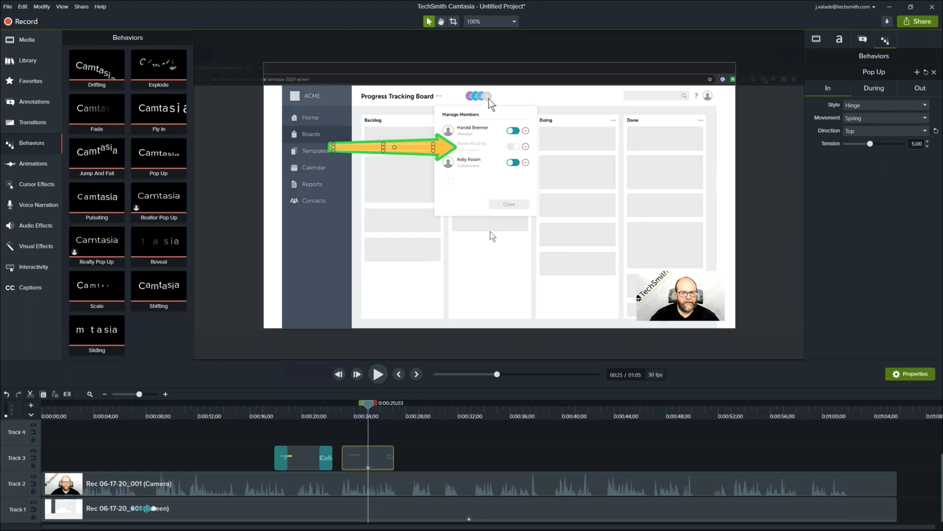
# - Apply the Cursor Highlight effect to the screen recording on Track 1 and sample its color from the arrow's green outline
pyautogui.click(51, 189)
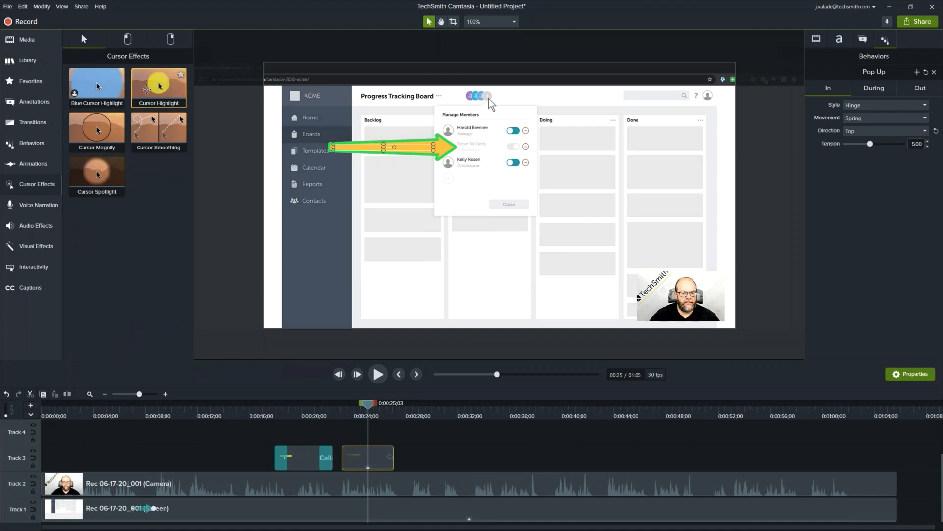
pyautogui.moveTo(151, 87); pyautogui.dragTo(248, 514)
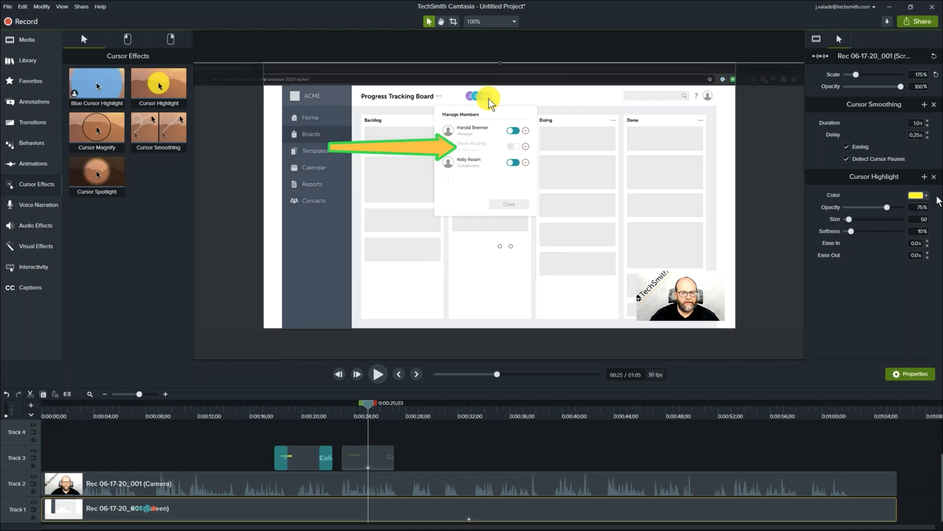
pyautogui.click(927, 196)
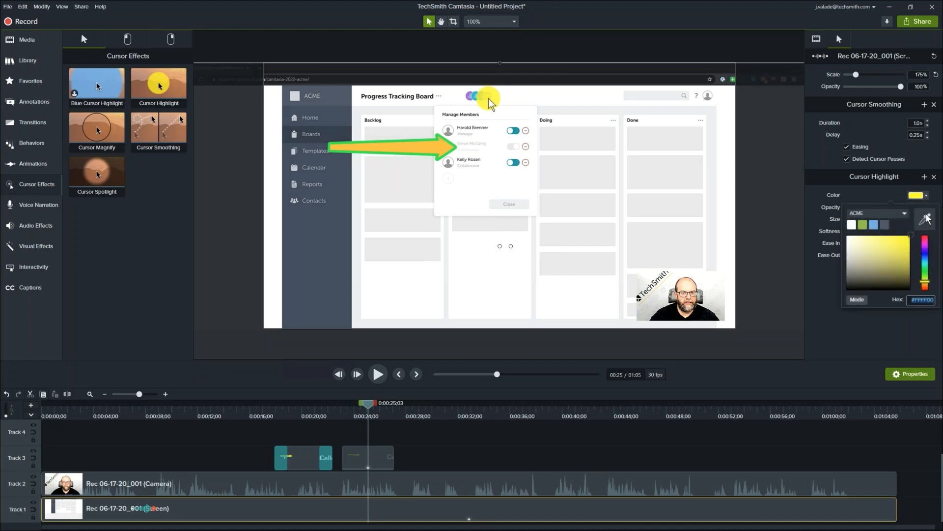
pyautogui.click(919, 215)
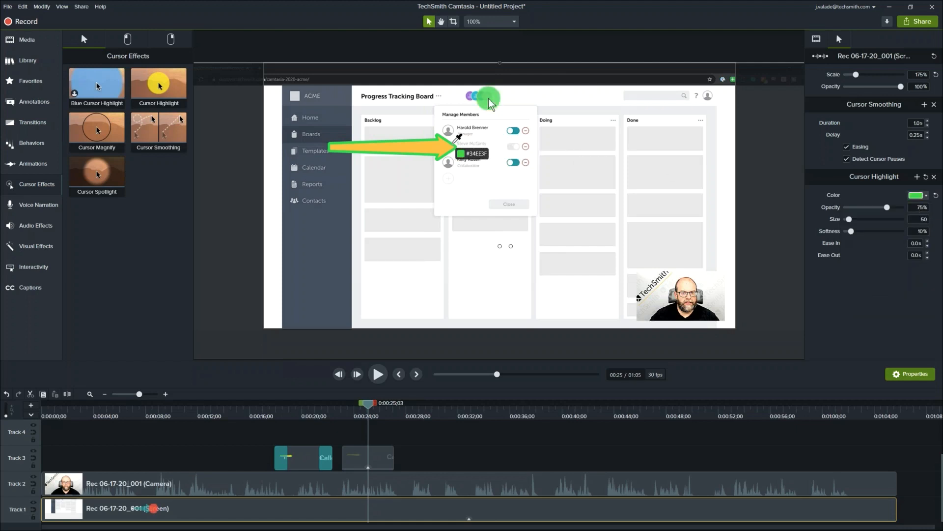
pyautogui.click(456, 141)
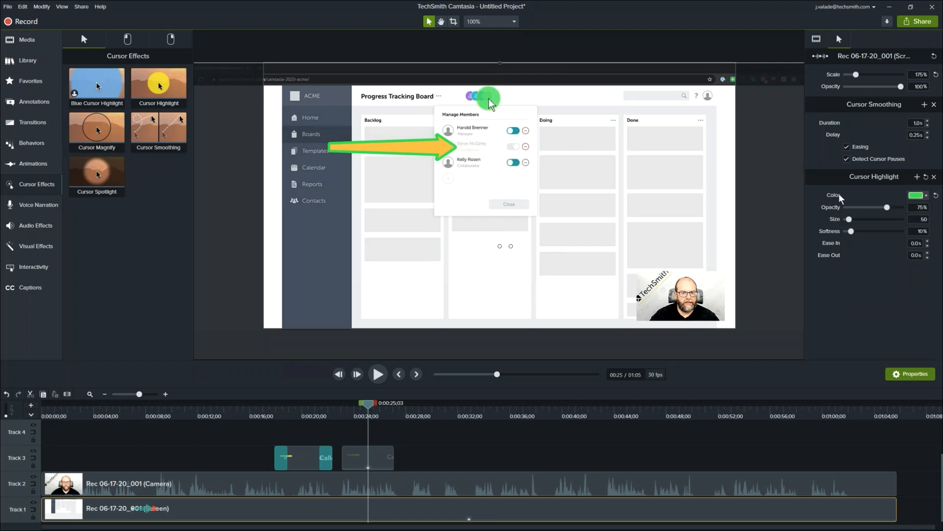
# - Set the cursor highlight to 46% opacity, size 87 and 39% softness, and save it as the preset "Soft Green Cursor Highlight"
pyautogui.moveTo(850, 221); pyautogui.dragTo(871, 213)
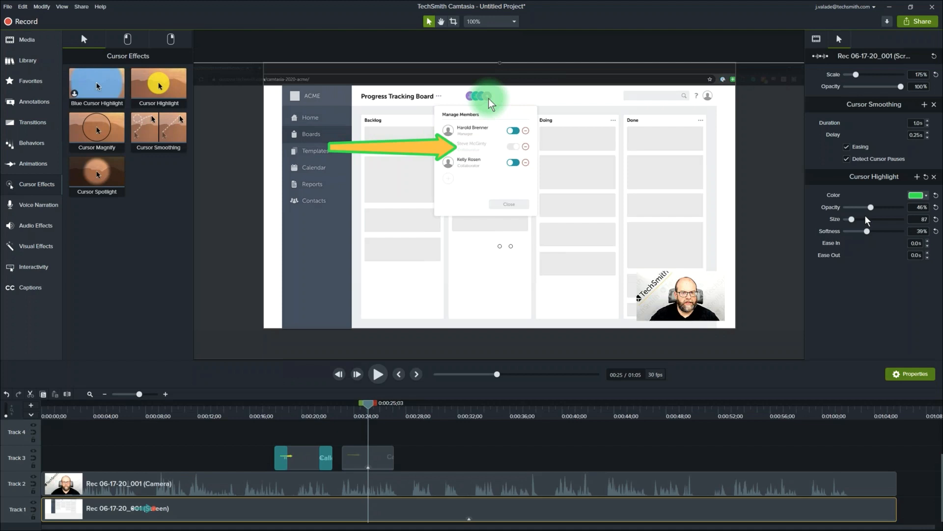
pyautogui.click(917, 176)
pyautogui.press('Home')
pyautogui.write('Soft Green')
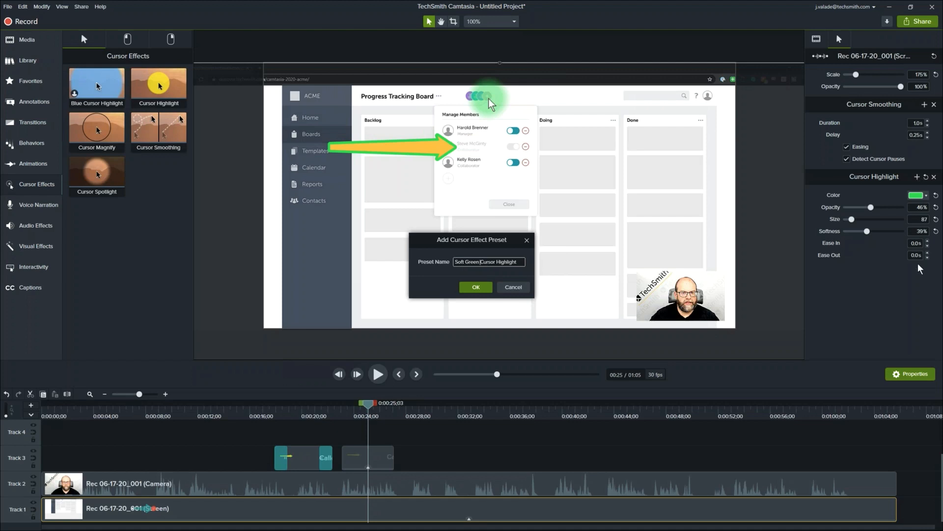
pyautogui.click(480, 289)
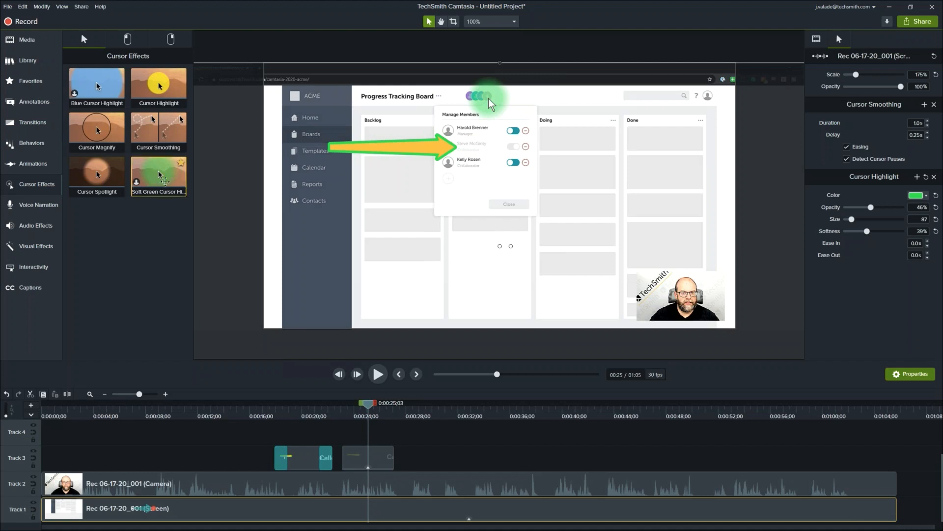
# - Mark the Soft Green Cursor Highlight, the custom arrow callout and the Realtor Pop Up behavior as favorites and check the Favorites collection
pyautogui.click(33, 86)
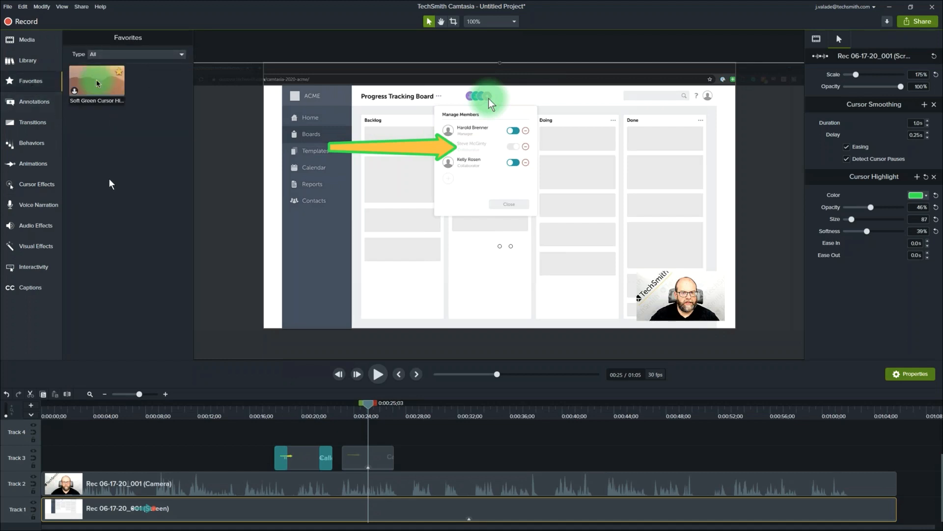
pyautogui.click(34, 103)
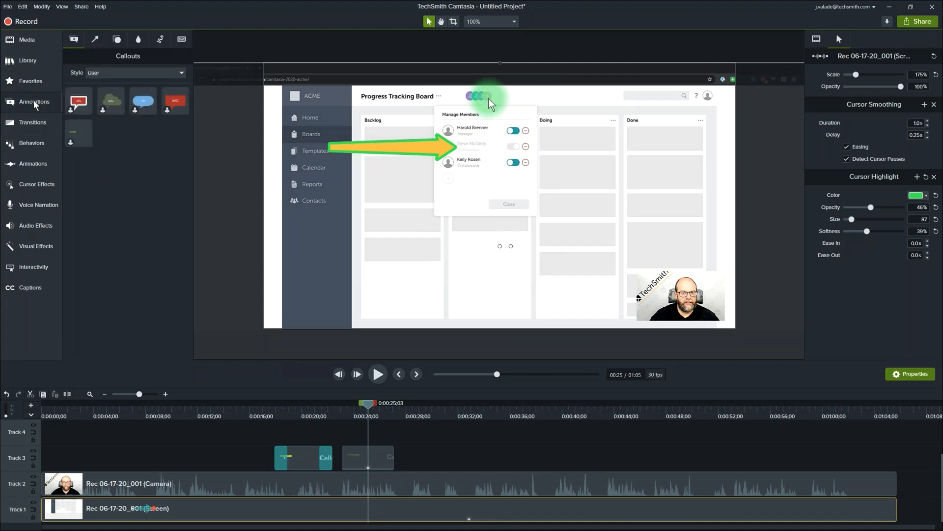
pyautogui.click(87, 125)
pyautogui.click(45, 86)
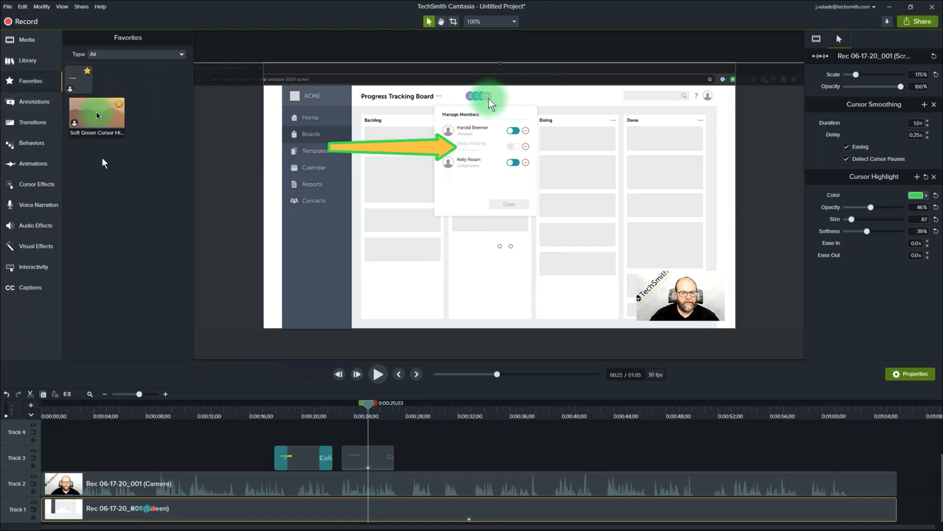
pyautogui.click(31, 143)
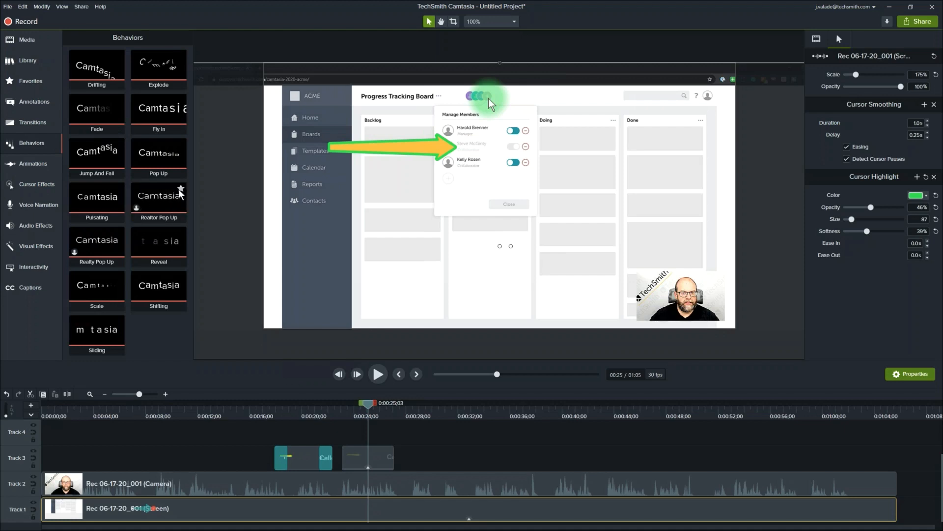
pyautogui.click(30, 81)
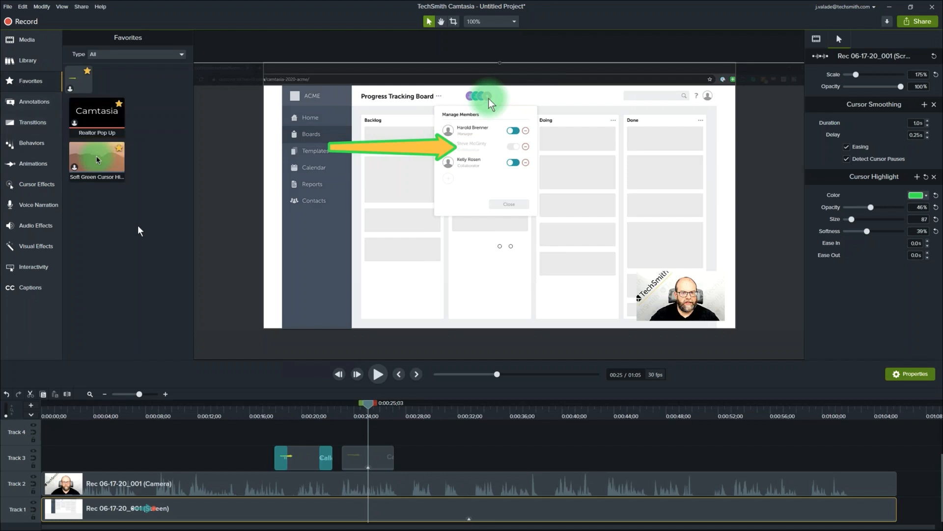
# - Try scaling the screen recording up to 222.1% and resetting its scale to the default, and undo both changes
pyautogui.click(820, 40)
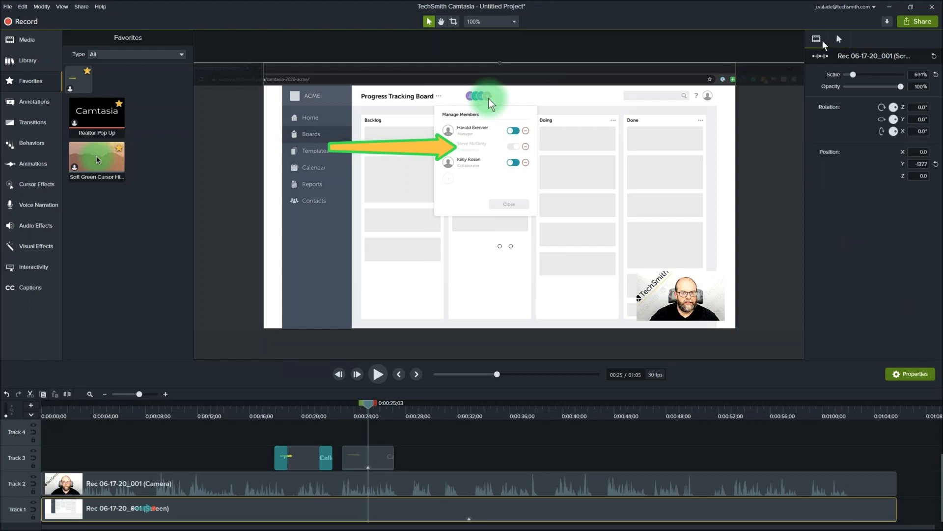
pyautogui.click(833, 41)
pyautogui.click(825, 40)
pyautogui.moveTo(853, 75); pyautogui.dragTo(899, 79)
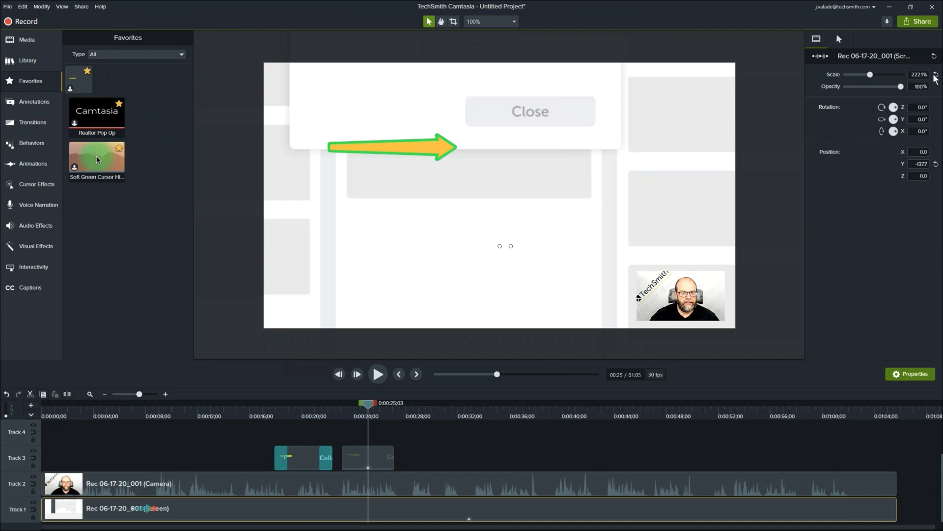
pyautogui.click(936, 74)
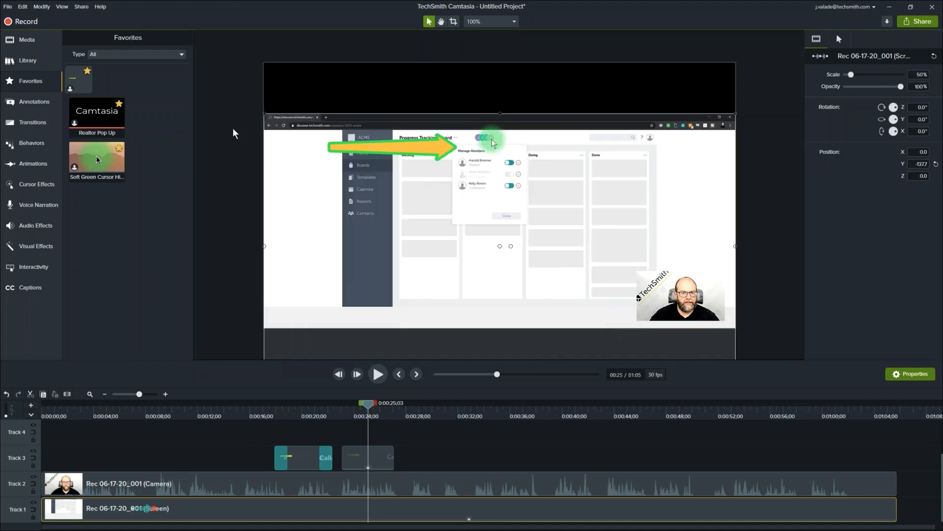
pyautogui.hotkey('ctrl', 'z')
pyautogui.hotkey('ctrl', 'z')
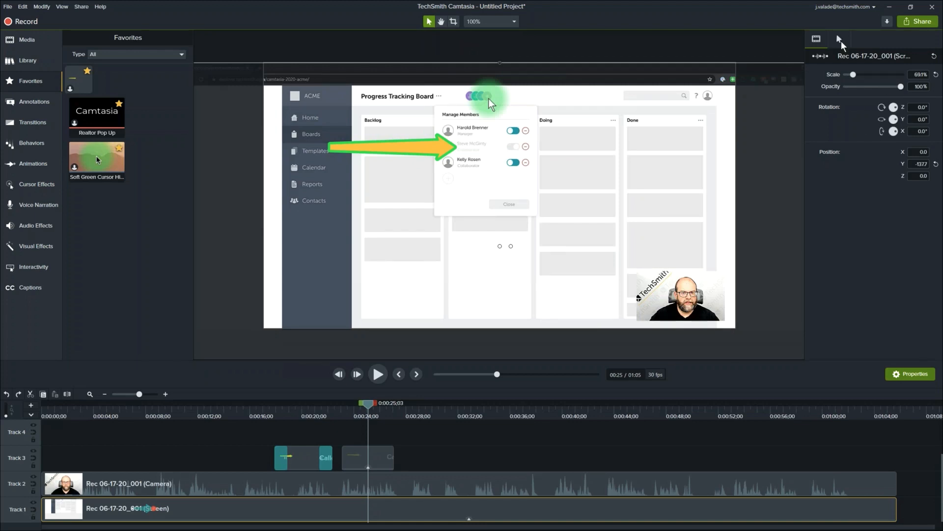
# - Examine the screen recording's cursor effect properties and the first arrow callout's visual, text and annotation properties
pyautogui.click(841, 41)
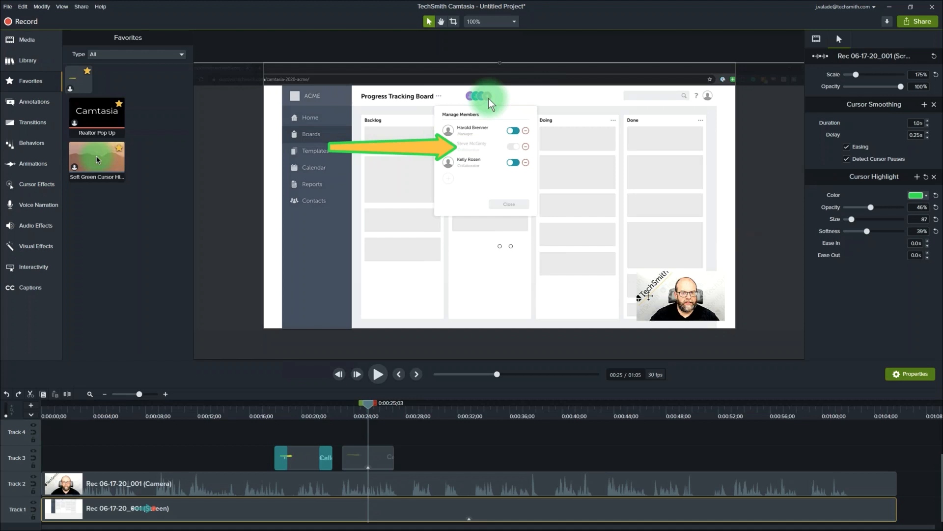
pyautogui.click(312, 461)
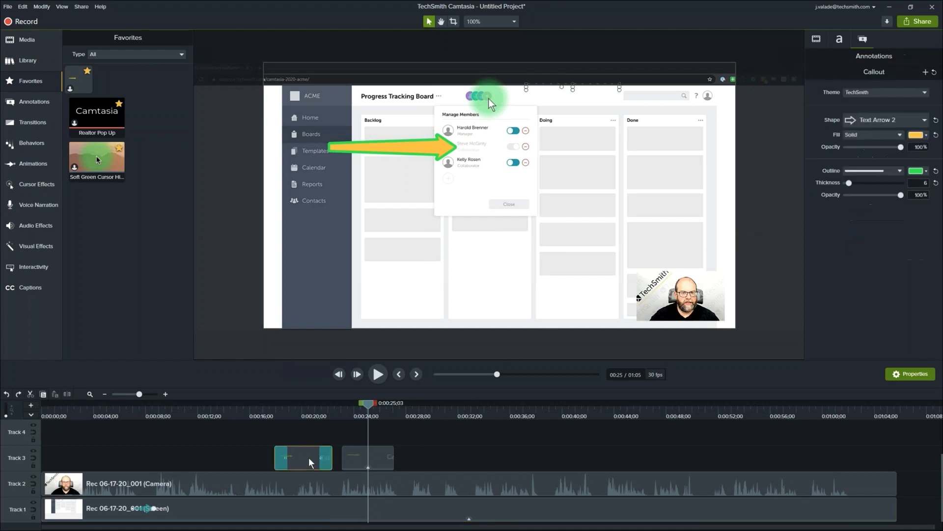
pyautogui.click(310, 412)
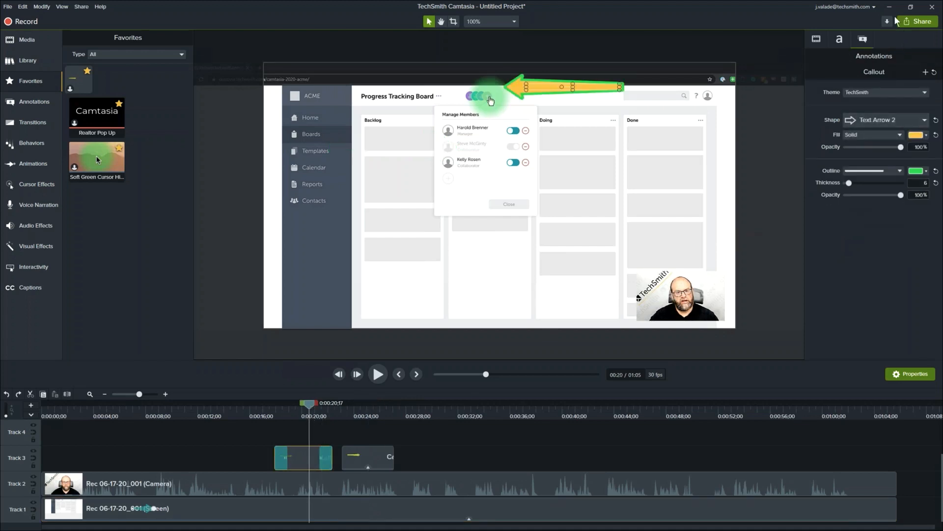
pyautogui.click(820, 38)
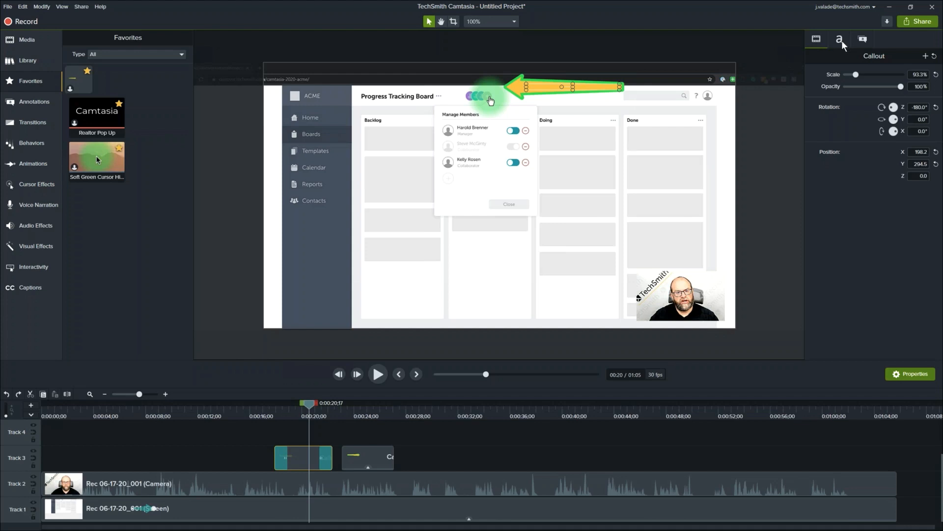
pyautogui.click(842, 40)
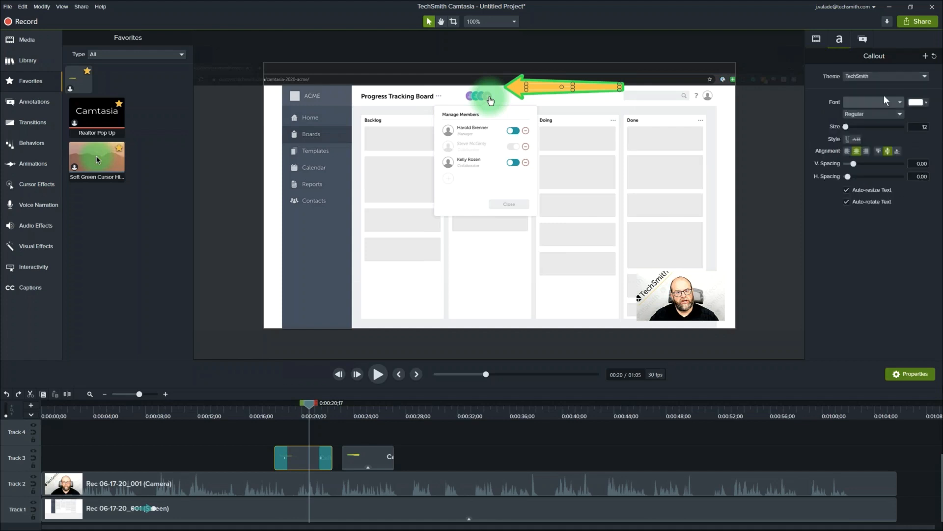
pyautogui.click(875, 75)
pyautogui.click(875, 74)
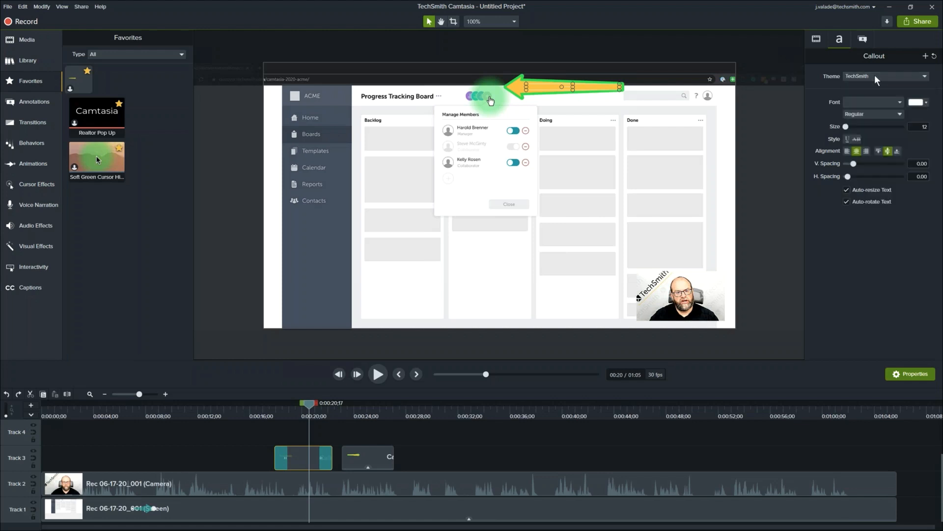
pyautogui.click(860, 38)
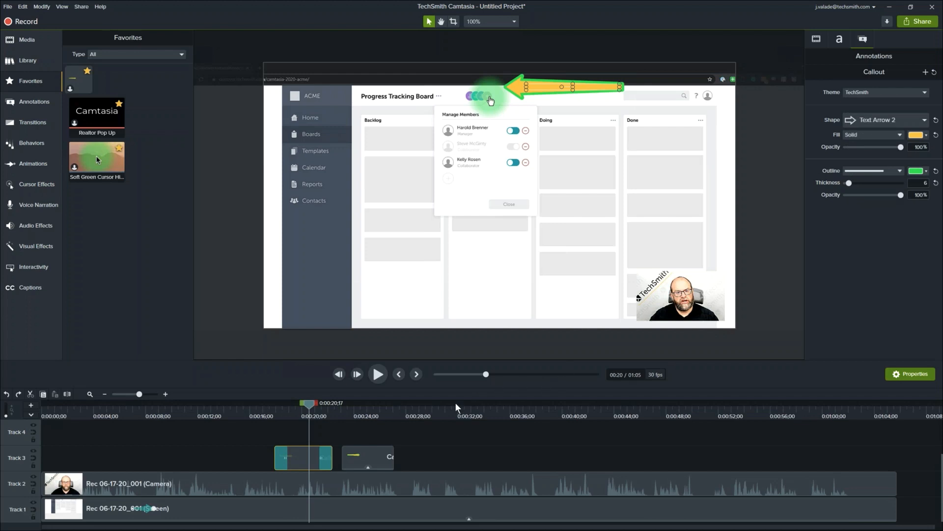
# - Examine the second arrow callout's Pop Up behavior properties and preview the first arrow callout on the timeline
pyautogui.click(377, 413)
pyautogui.click(367, 460)
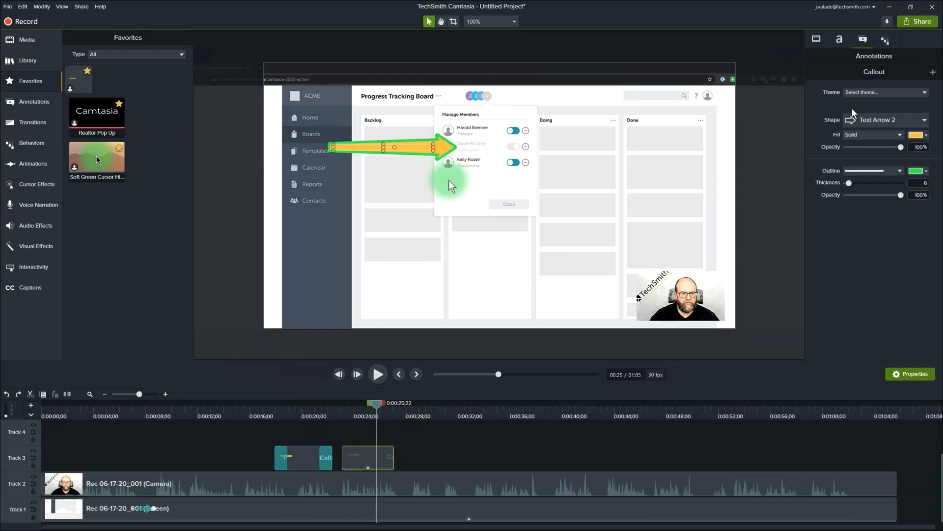
pyautogui.click(883, 40)
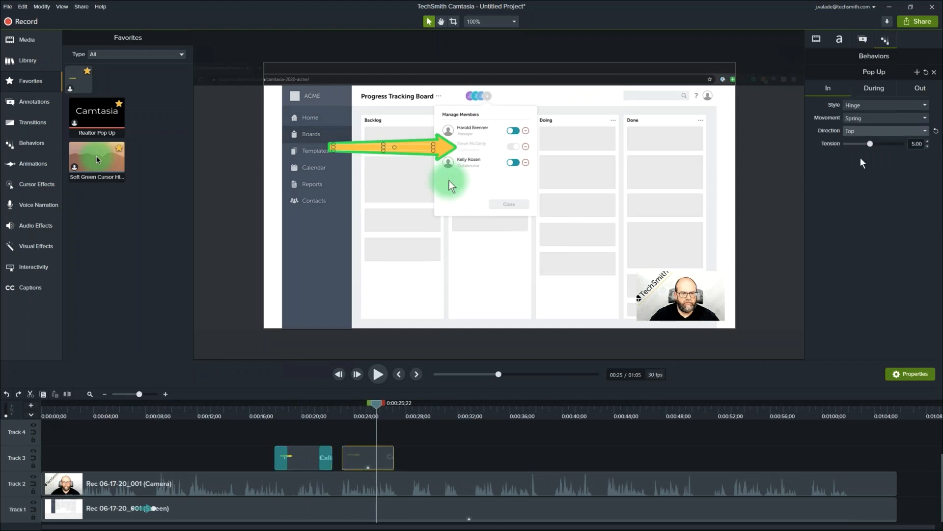
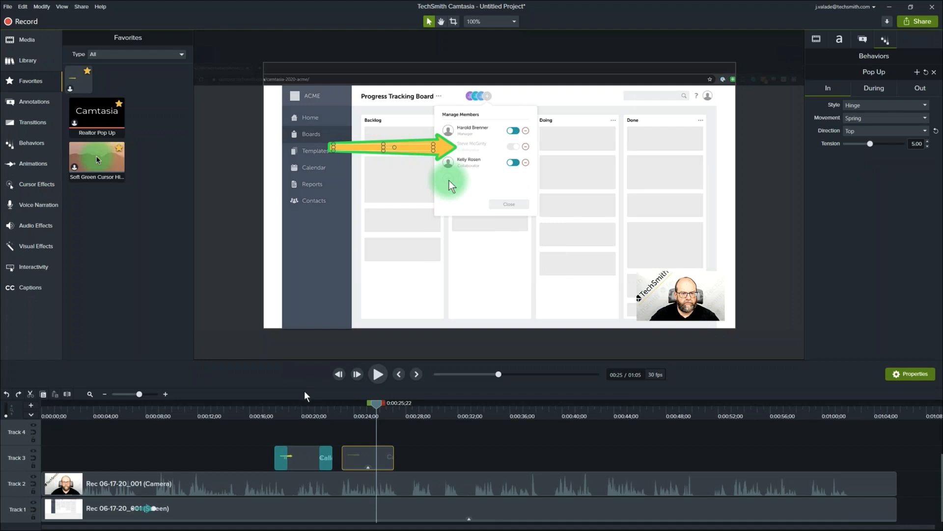
pyautogui.click(300, 414)
pyautogui.moveTo(299, 405); pyautogui.dragTo(302, 403)
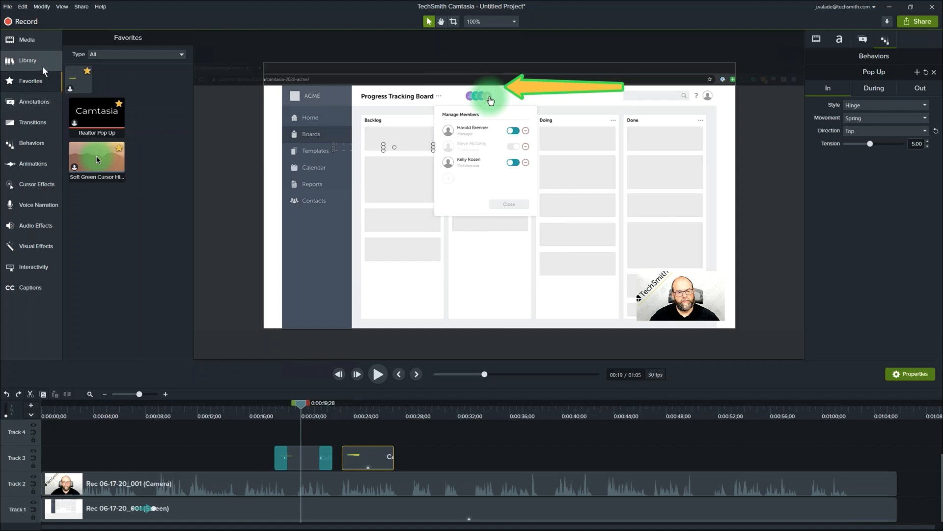
# - Switch the asset library to Camtasia 2020 and expand its Education icons
pyautogui.click(29, 60)
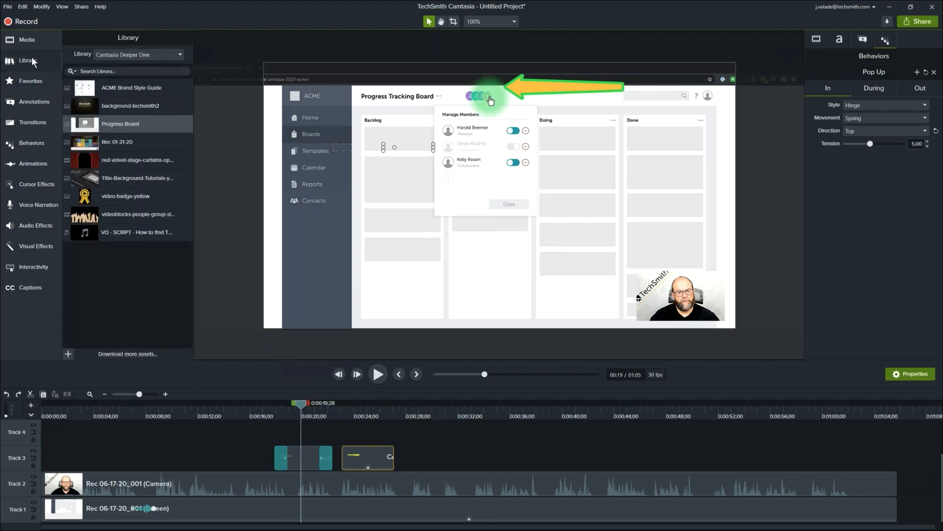
pyautogui.click(179, 54)
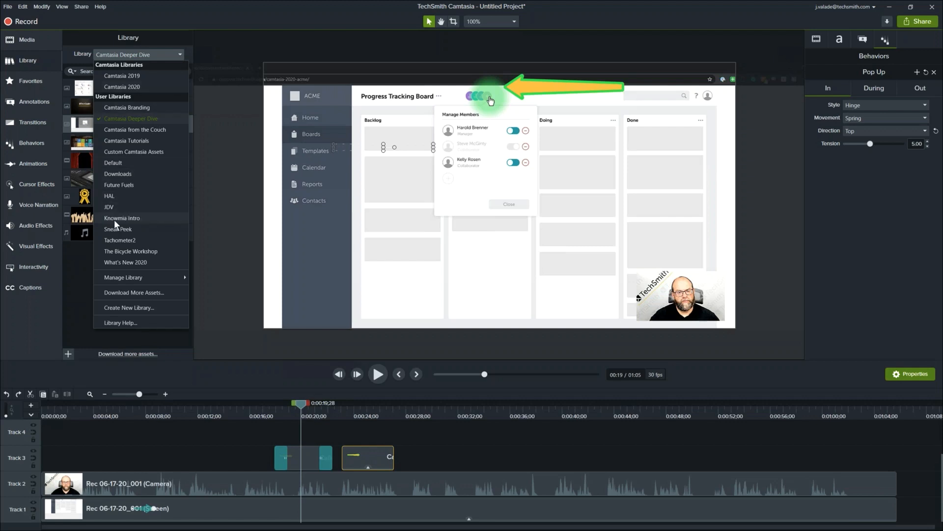
pyautogui.click(145, 87)
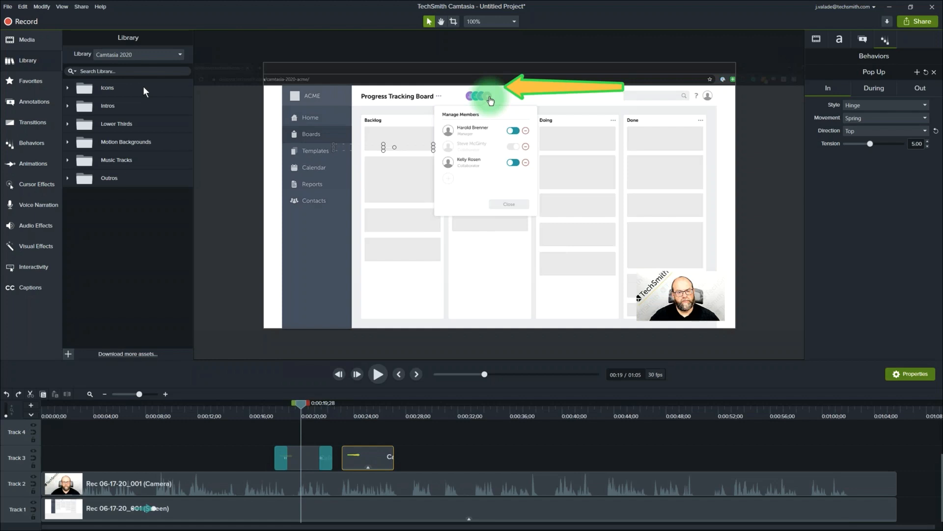
pyautogui.click(66, 88)
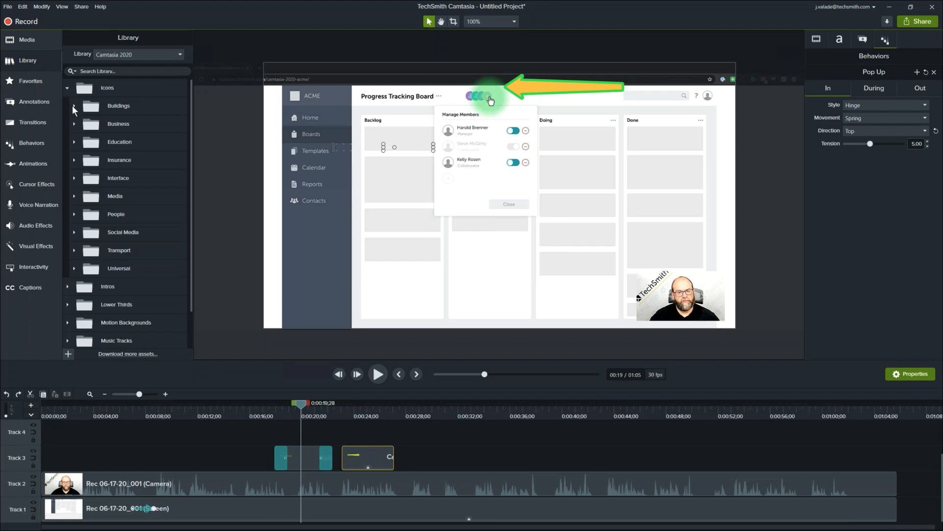
pyautogui.click(74, 142)
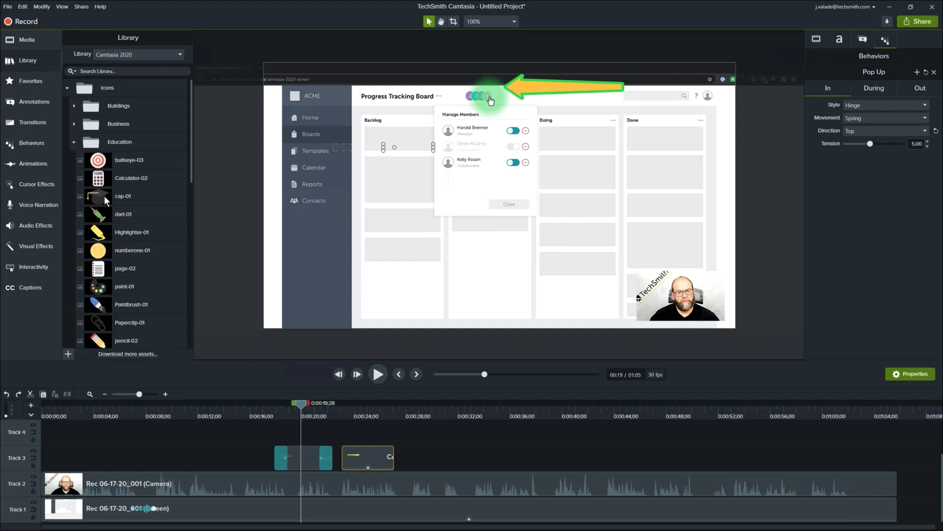
# - Try the cap-01 icon on the canvas at 38.8% scale over the board's Backlog area, and delete it
pyautogui.moveTo(104, 196); pyautogui.dragTo(508, 221)
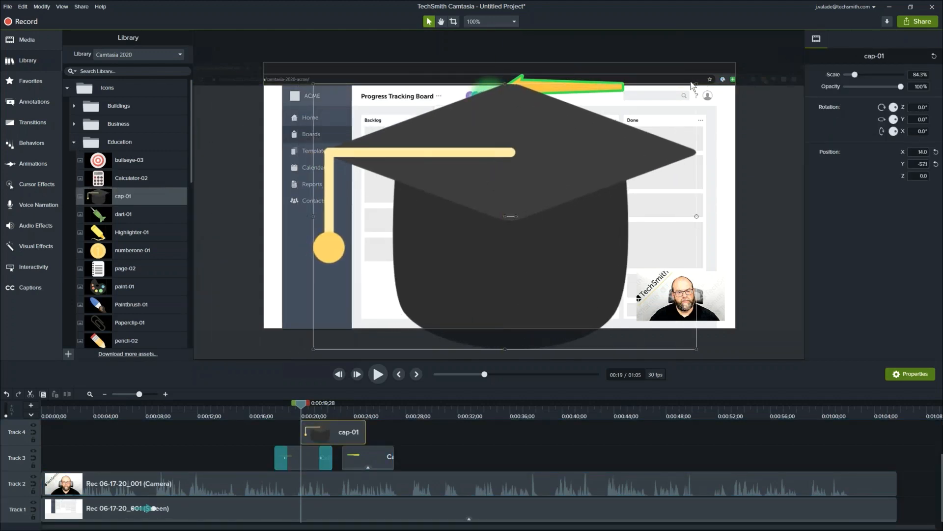
pyautogui.moveTo(697, 84); pyautogui.dragTo(489, 227)
pyautogui.moveTo(399, 288); pyautogui.dragTo(377, 150)
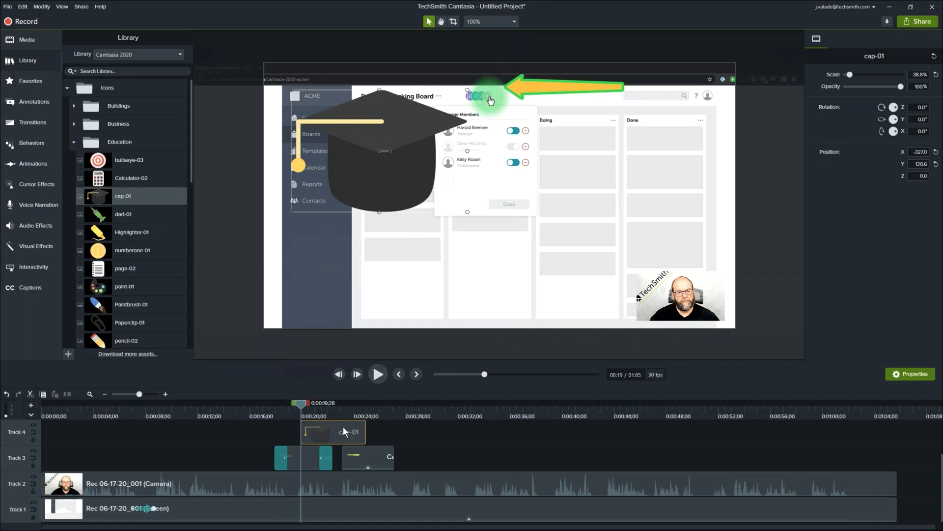
pyautogui.press('Delete')
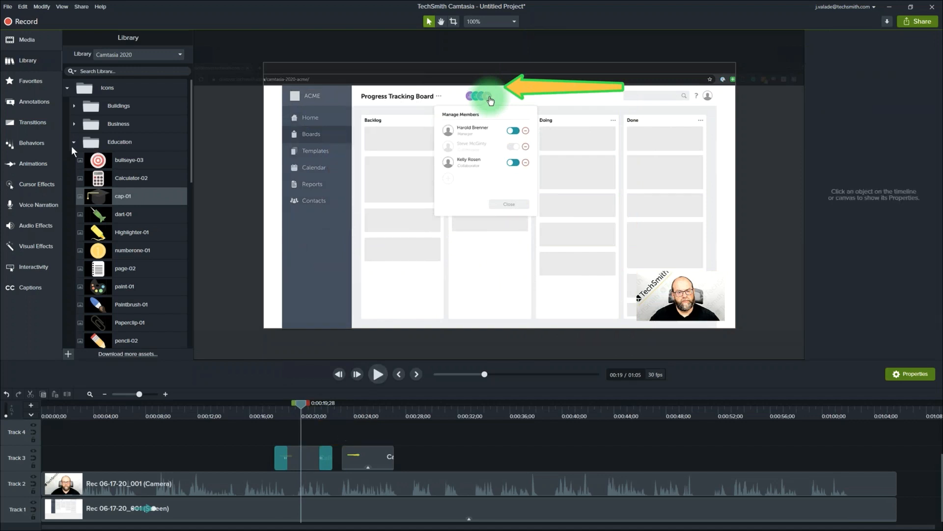
# - Look through the library's Intros folder and preview the fade at the start of the first arrow callout
pyautogui.click(71, 142)
pyautogui.click(68, 88)
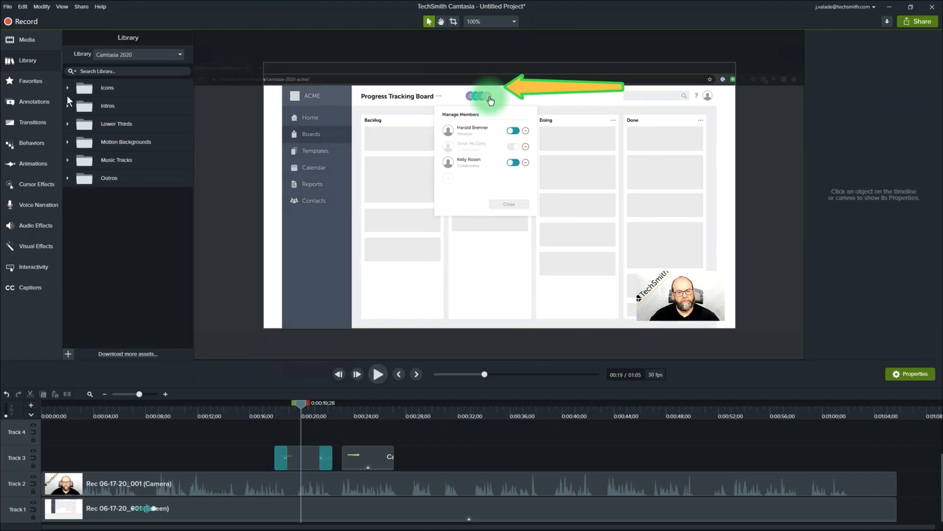
pyautogui.click(67, 107)
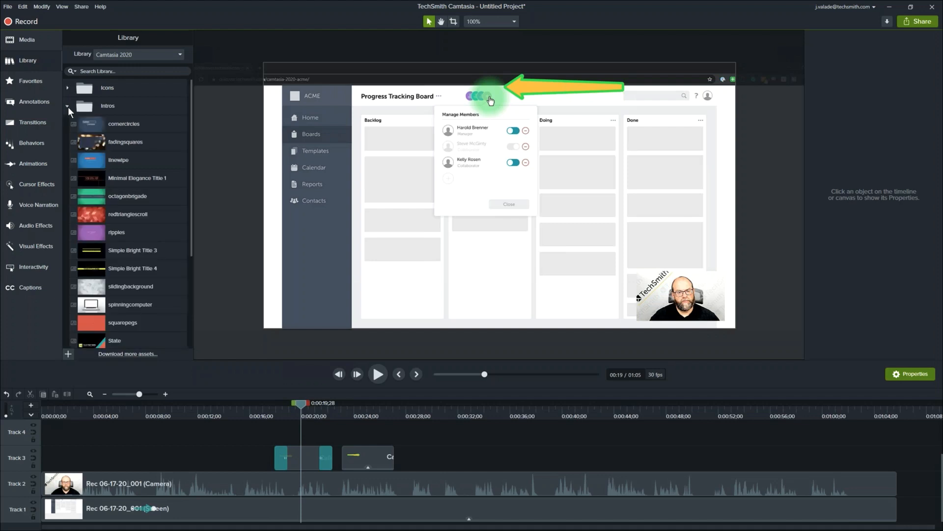
pyautogui.click(69, 105)
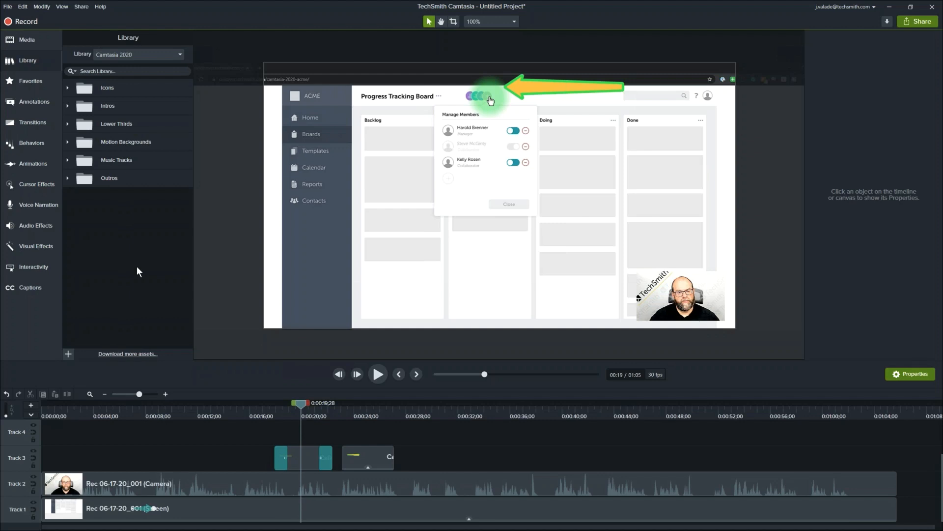
pyautogui.moveTo(59, 407); pyautogui.dragTo(261, 416)
pyautogui.click(278, 418)
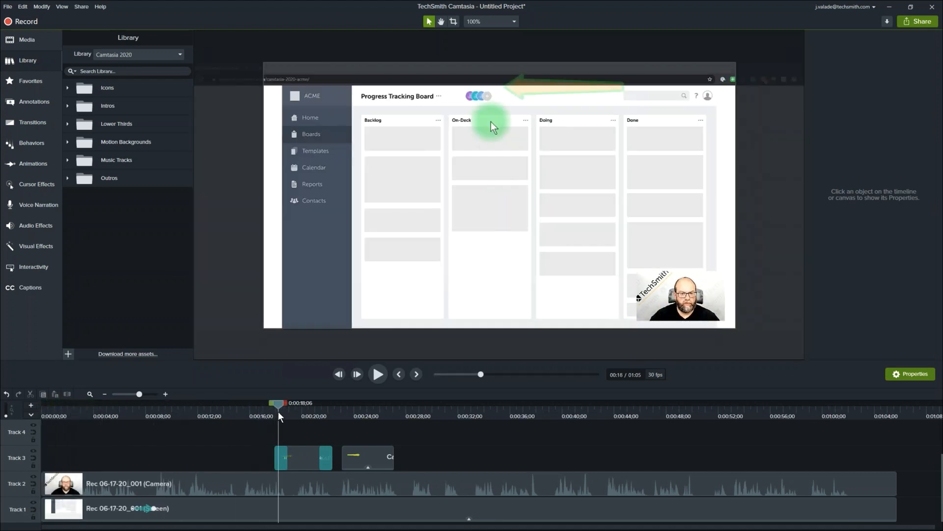
# - Apply the Fade transition to both ends of the Track 1 screen recording and Cube rotate to both ends of the Track 2 camera clip
pyautogui.click(35, 124)
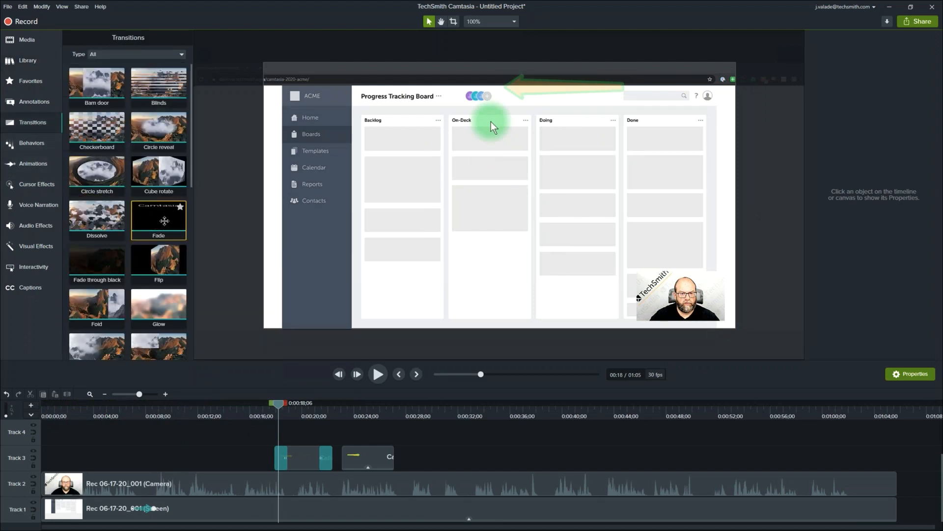
pyautogui.moveTo(173, 221); pyautogui.dragTo(311, 386)
pyautogui.moveTo(148, 508); pyautogui.dragTo(148, 508)
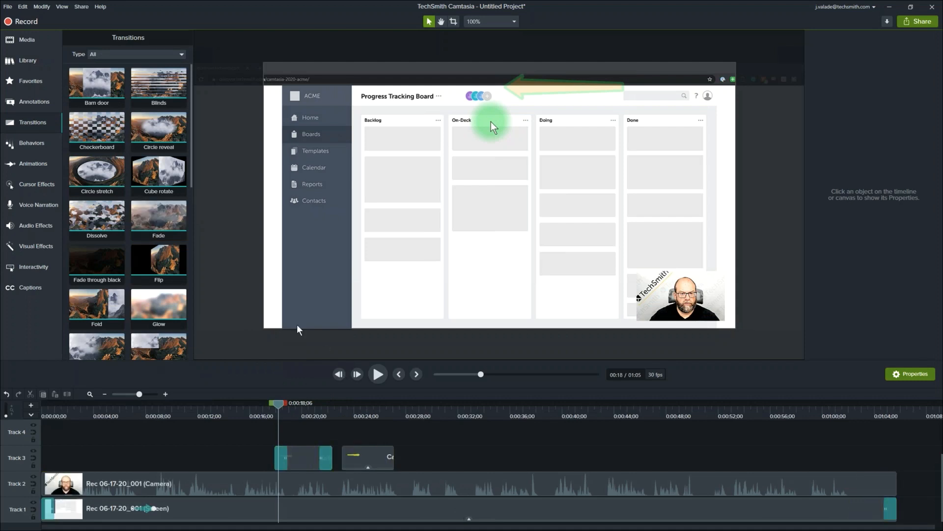
pyautogui.moveTo(163, 168); pyautogui.dragTo(382, 489)
pyautogui.click(58, 413)
pyautogui.moveTo(60, 406); pyautogui.dragTo(110, 421)
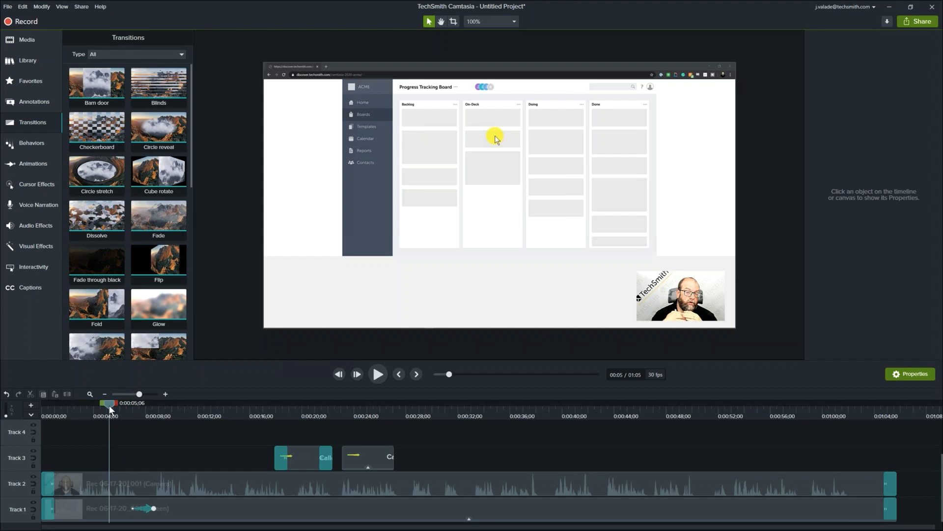
pyautogui.moveTo(108, 405); pyautogui.dragTo(35, 421)
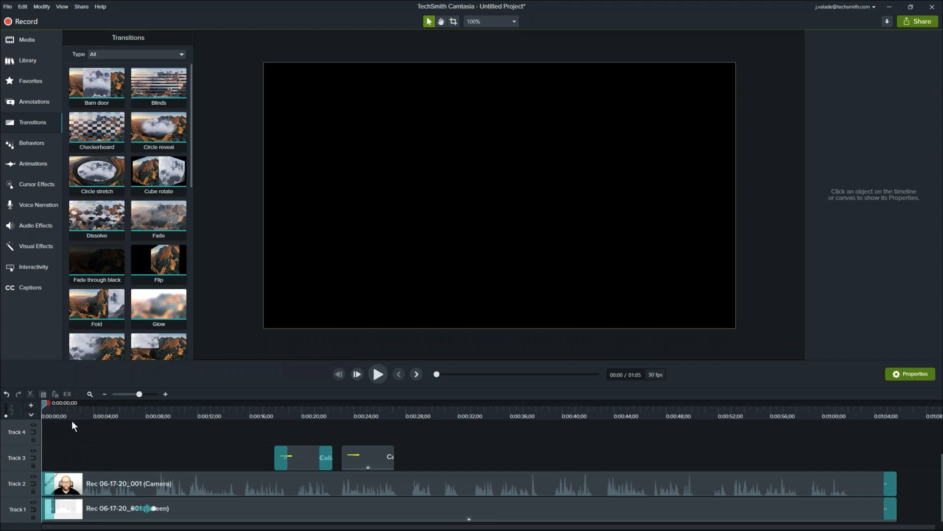
# - Shift all timeline clips about 13 seconds later, place the State intro at the start of Track 1 and preview it
pyautogui.moveTo(44, 403); pyautogui.dragTo(217, 441)
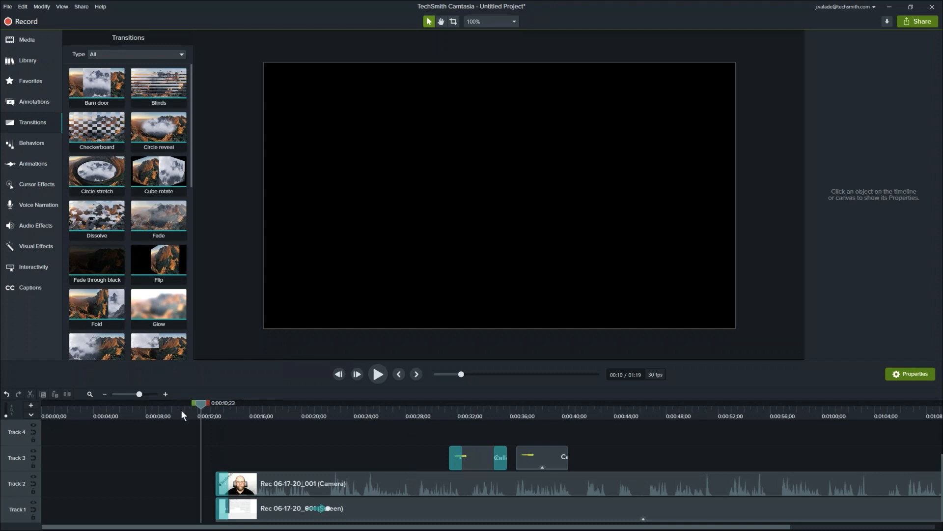
pyautogui.moveTo(182, 406); pyautogui.dragTo(158, 470)
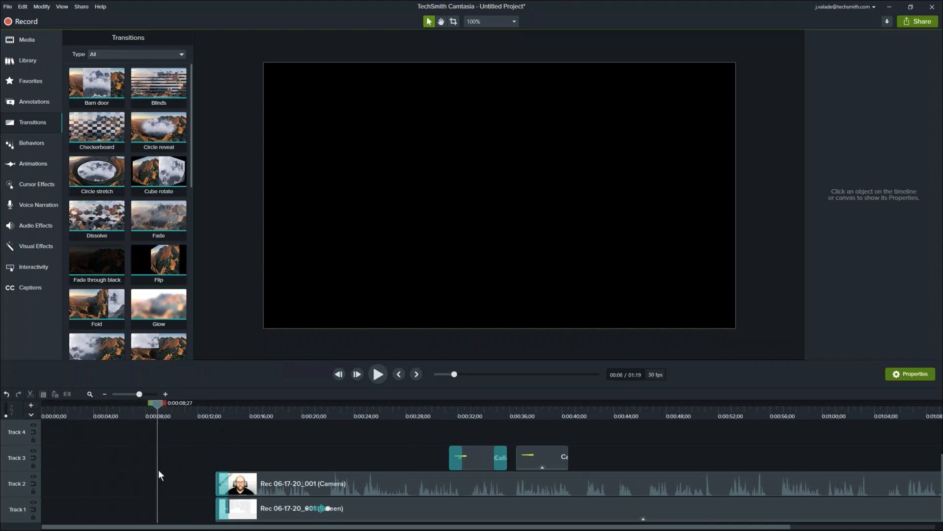
pyautogui.click(20, 66)
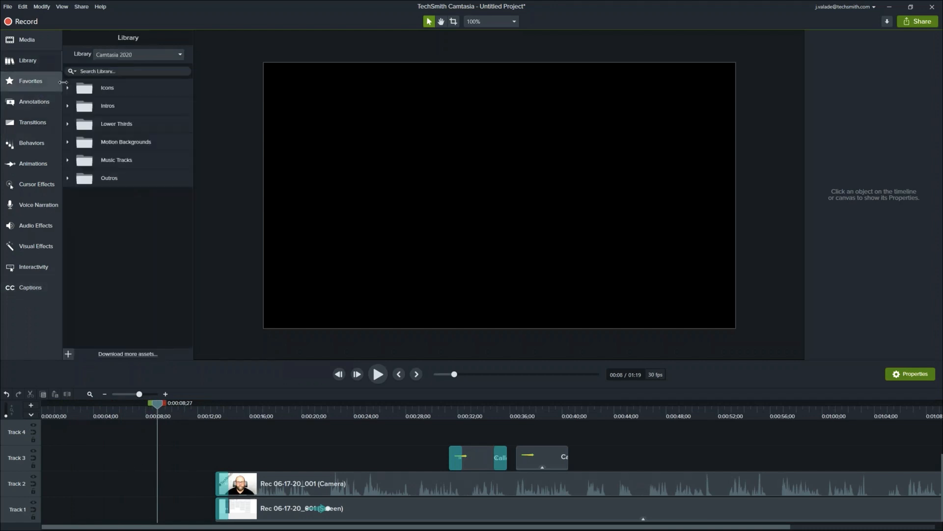
pyautogui.click(67, 106)
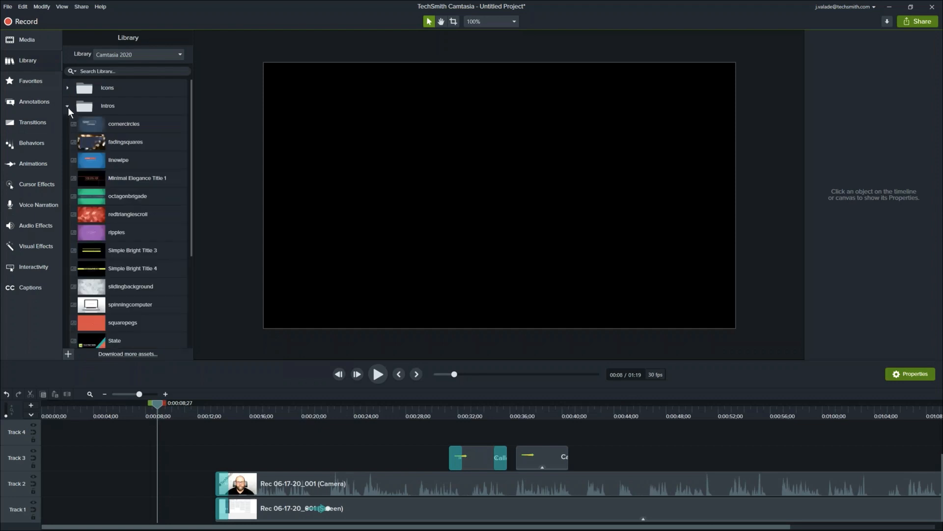
pyautogui.scroll(-3, 113, 152)
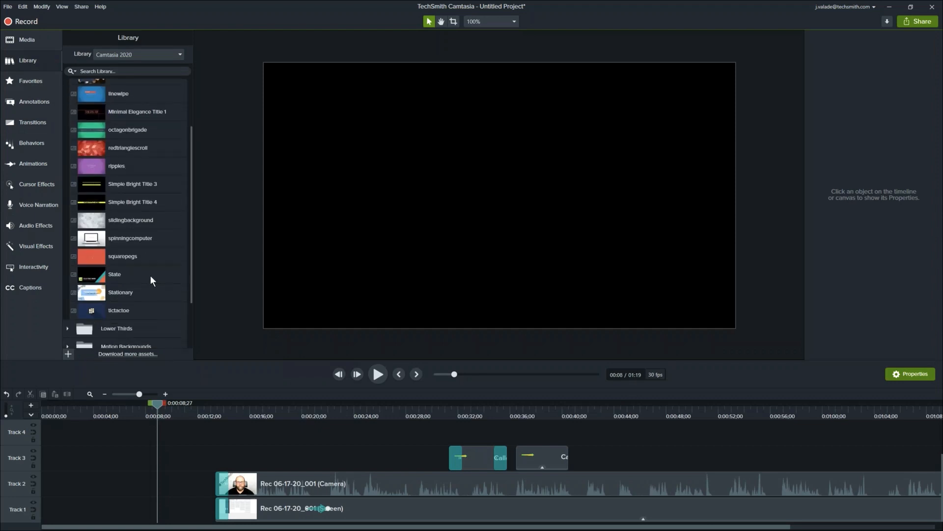
pyautogui.moveTo(117, 272); pyautogui.dragTo(36, 529)
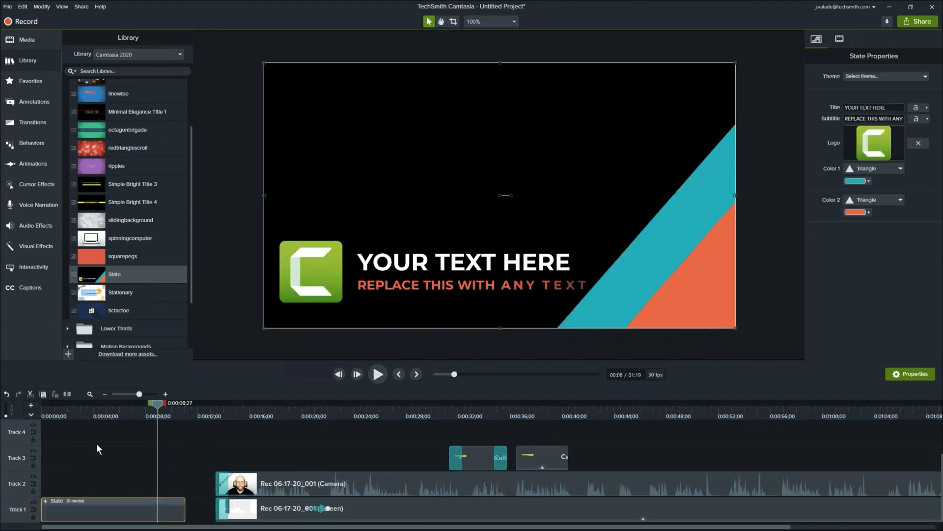
pyautogui.click(92, 411)
pyautogui.moveTo(84, 415); pyautogui.dragTo(38, 434)
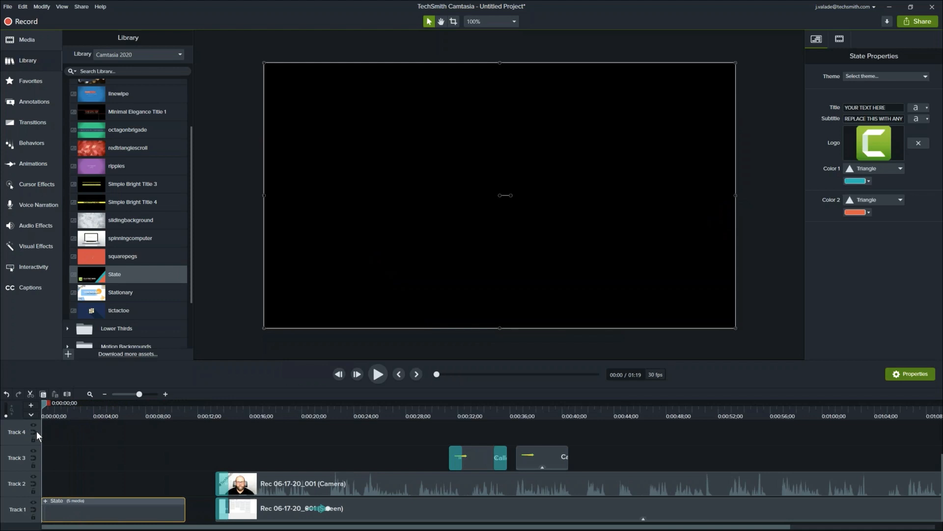
pyautogui.moveTo(40, 432); pyautogui.dragTo(137, 445)
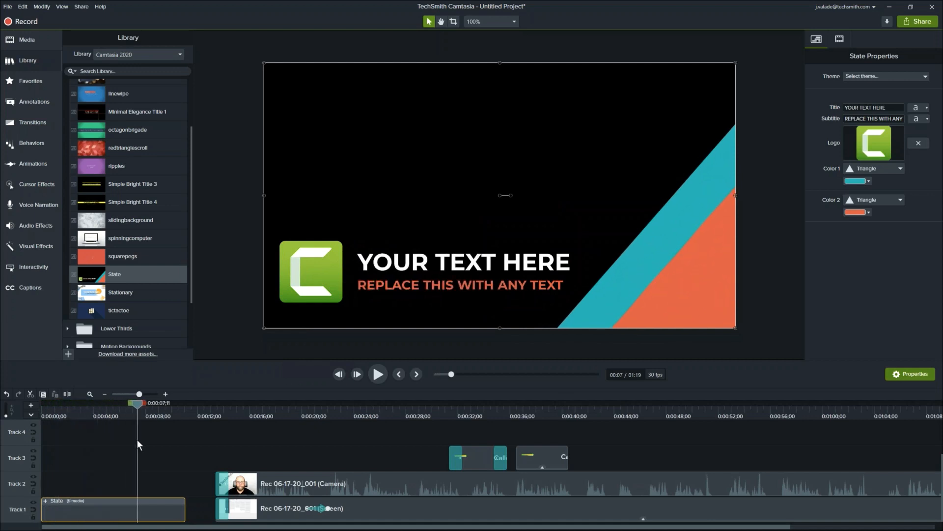
# - Set the State intro's title to "Add a teammate" and its subtitle to "New Role"
pyautogui.moveTo(140, 408); pyautogui.dragTo(125, 414)
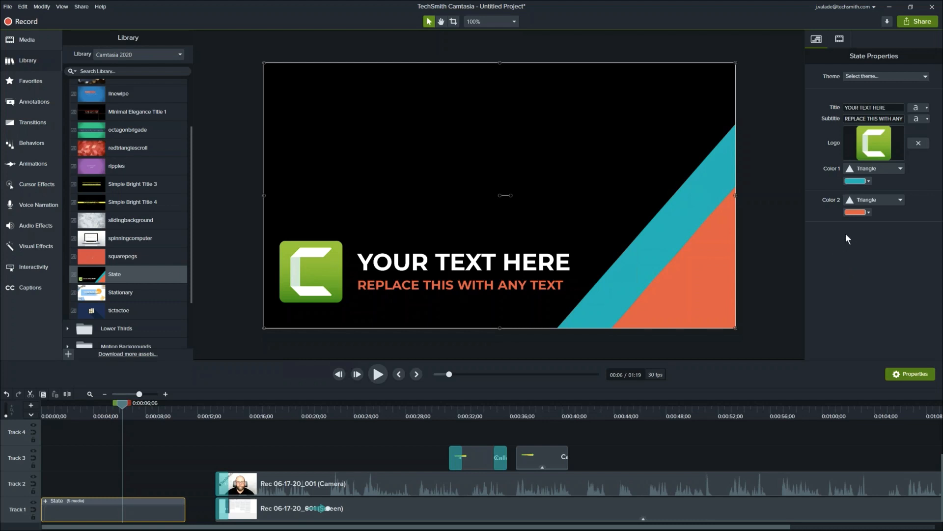
pyautogui.moveTo(844, 107); pyautogui.dragTo(803, 120)
pyautogui.click(895, 107)
pyautogui.write('Add a teammate')
pyautogui.press('Return')
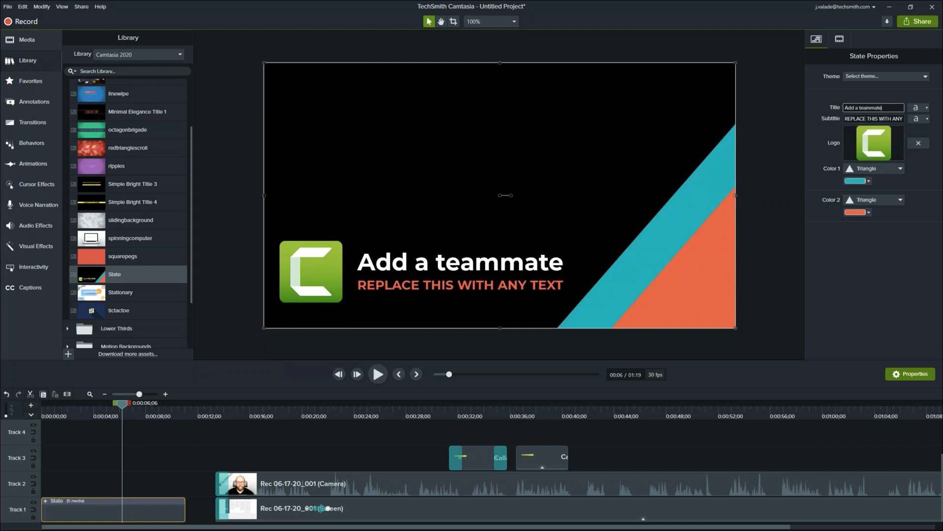
pyautogui.tripleClick(857, 119)
pyautogui.write('New Role')
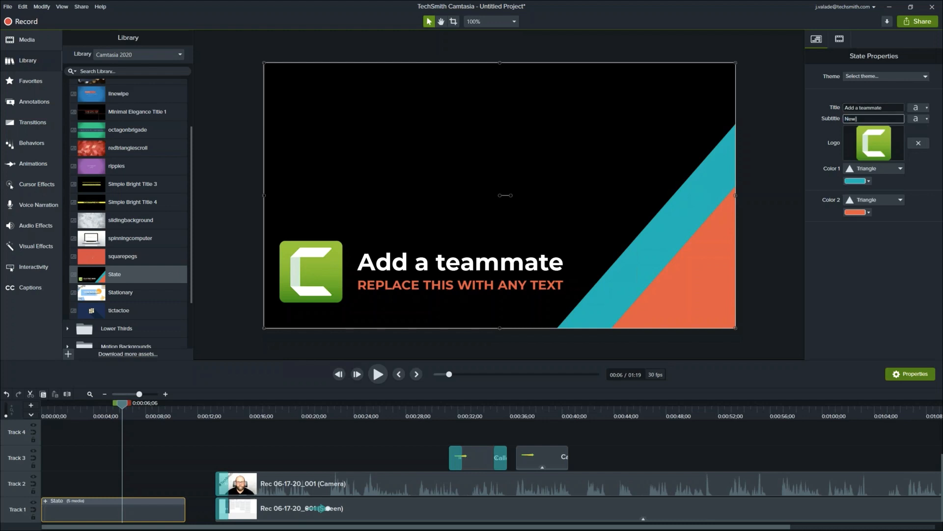
pyautogui.press('Return')
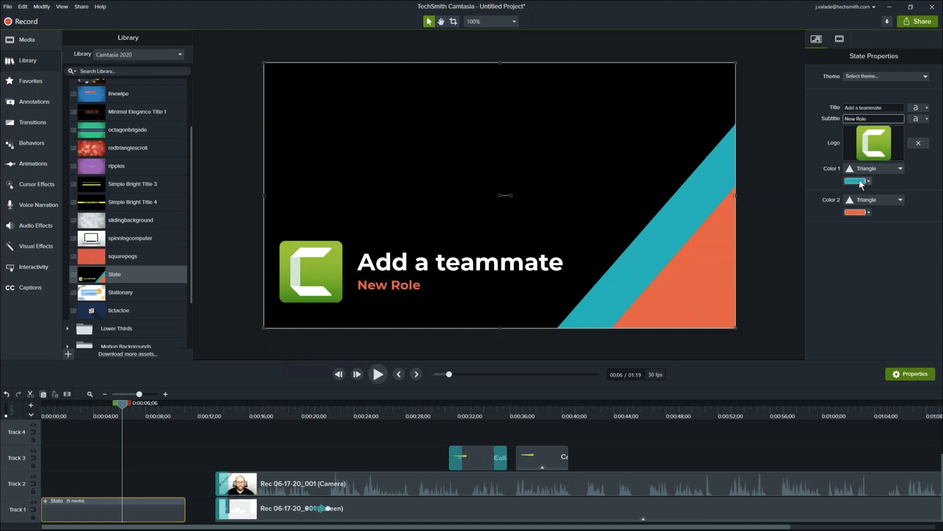
# - Look through the shape options for Color 1 of the State intro and apply the ACME theme to it
pyautogui.click(878, 170)
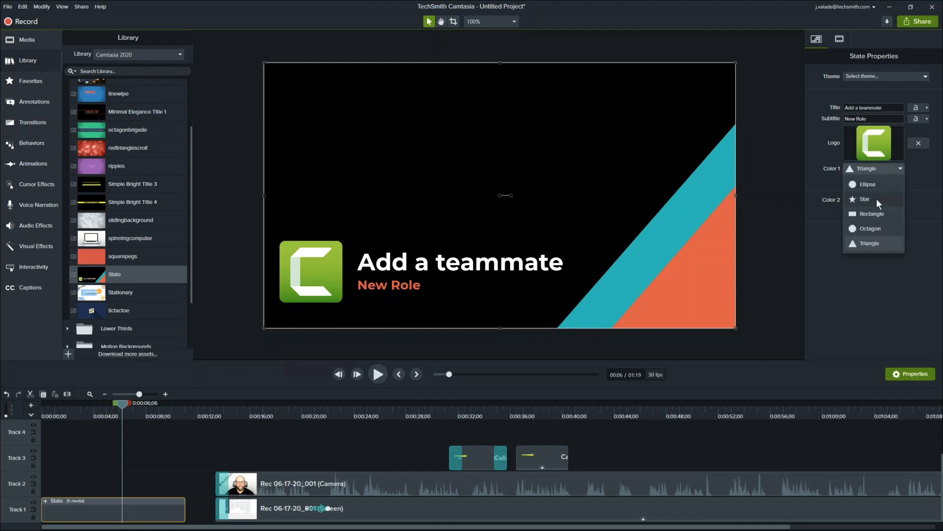
pyautogui.click(910, 182)
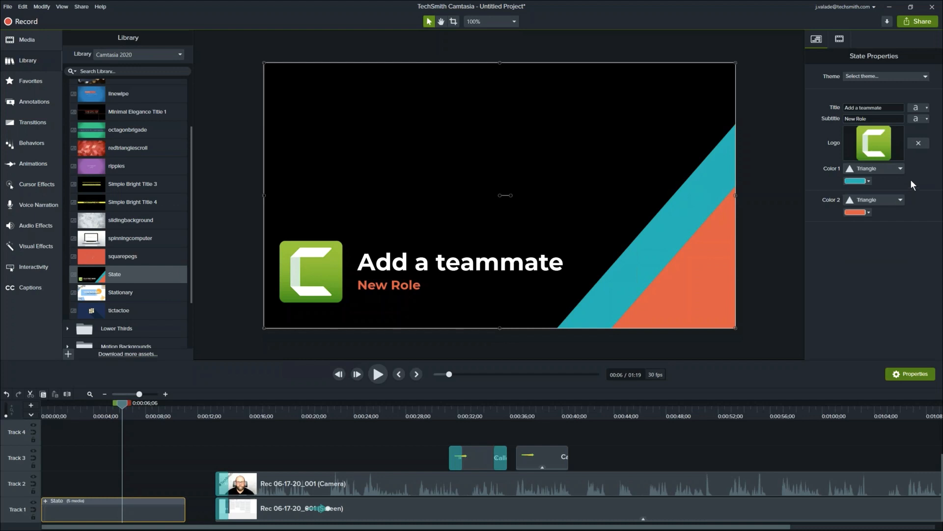
pyautogui.click(912, 76)
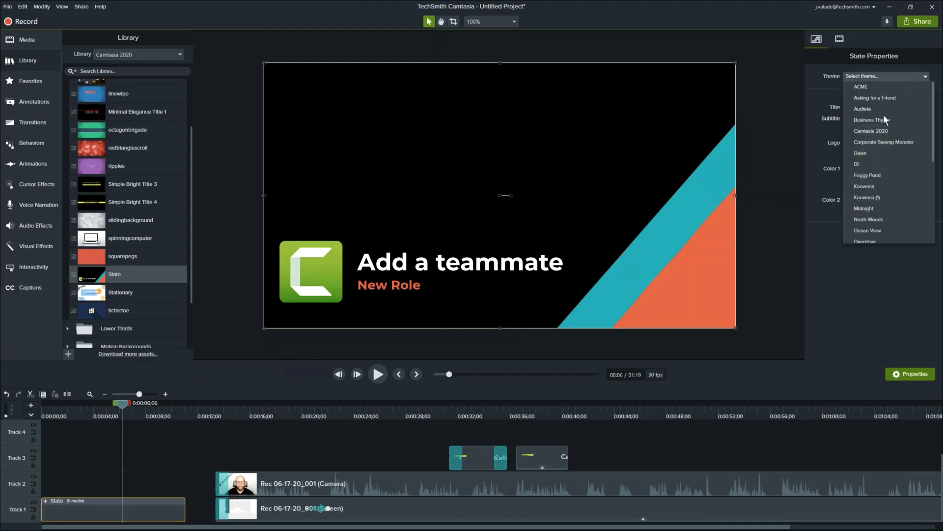
pyautogui.click(860, 87)
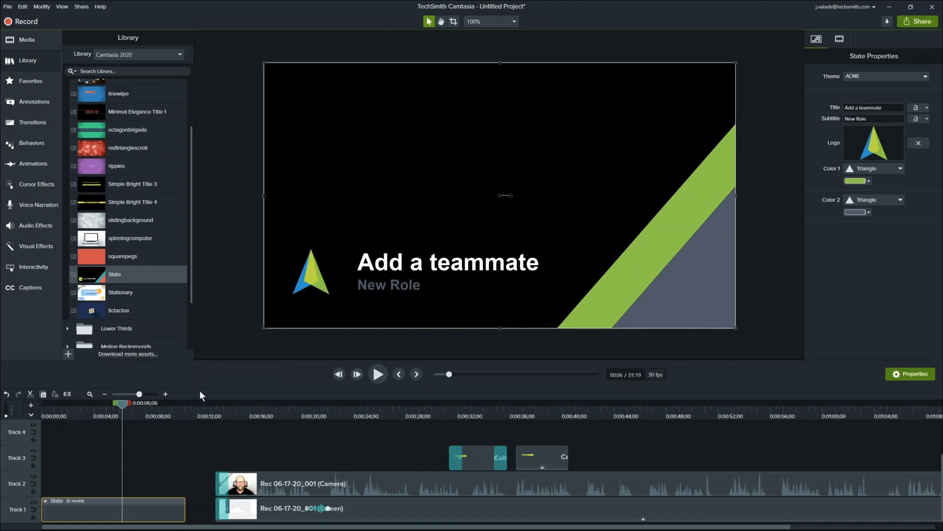
# - Close the gap between the State intro and the recordings on the timeline, and play the video's opening from the start
pyautogui.moveTo(121, 403); pyautogui.dragTo(301, 435)
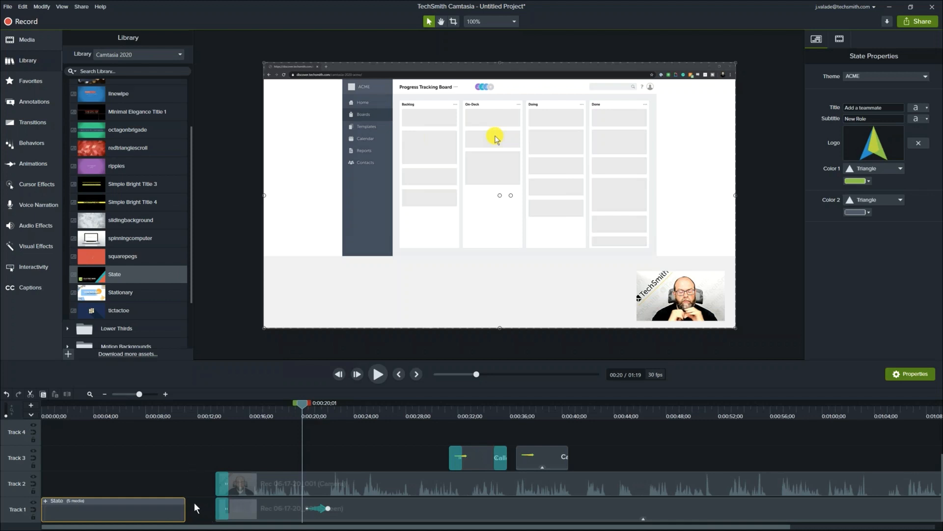
pyautogui.click(241, 504)
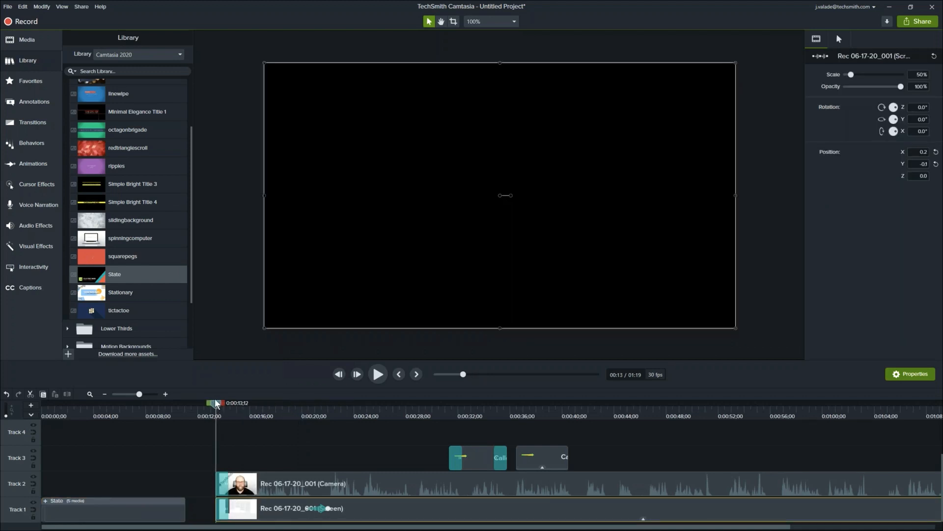
pyautogui.moveTo(215, 406); pyautogui.dragTo(42, 421)
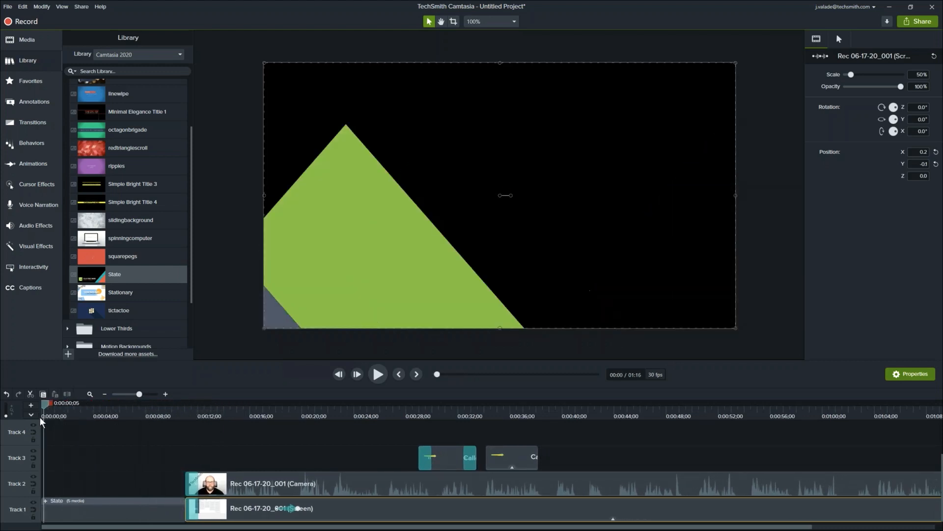
pyautogui.click(378, 374)
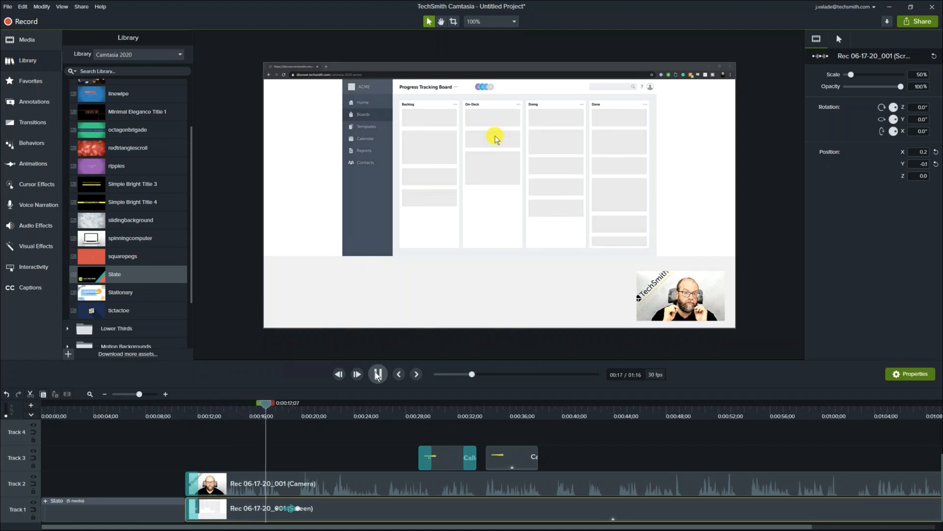
pyautogui.click(378, 375)
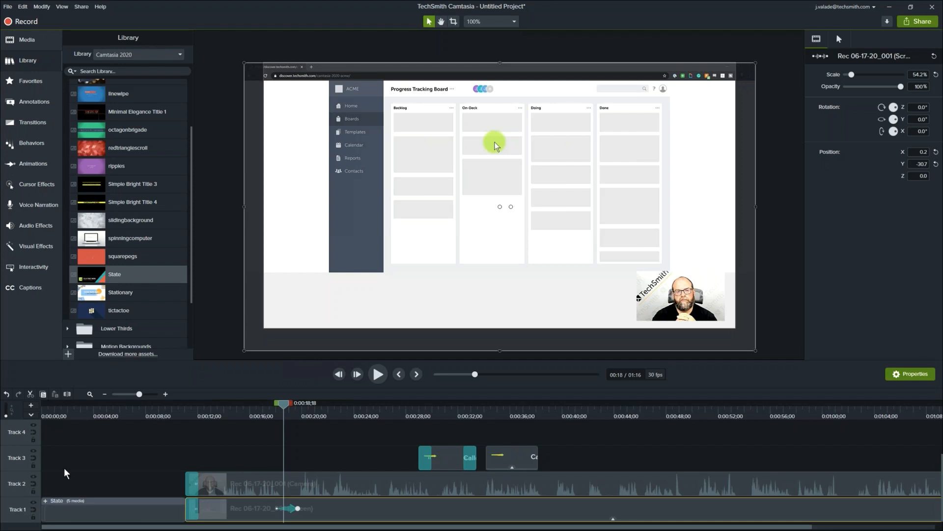
pyautogui.click(133, 460)
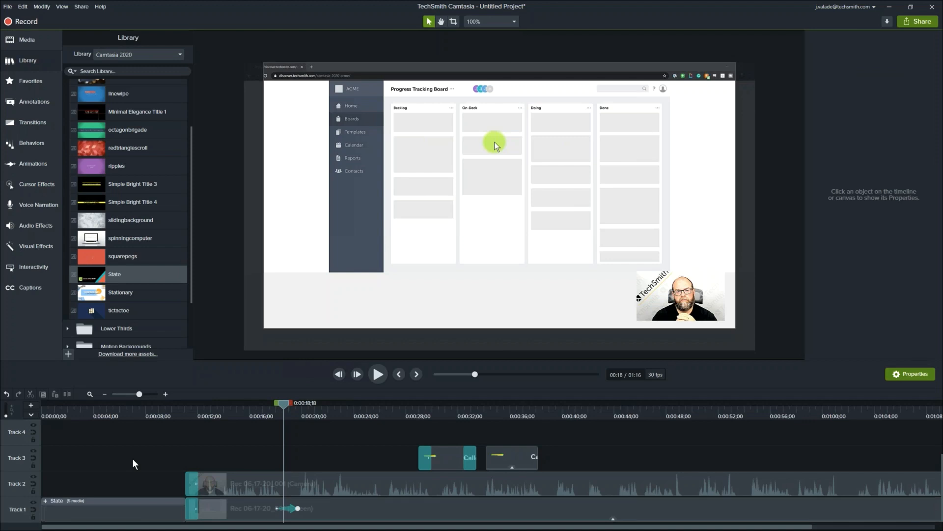
# - Apply the Device Frame visual effect to the Track 1 screen recording
pyautogui.moveTo(174, 411); pyautogui.dragTo(255, 419)
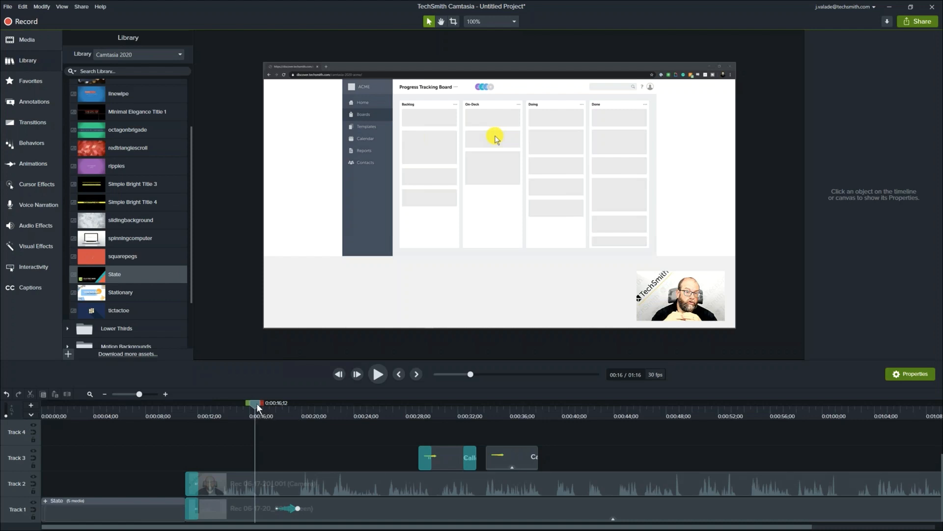
pyautogui.click(382, 308)
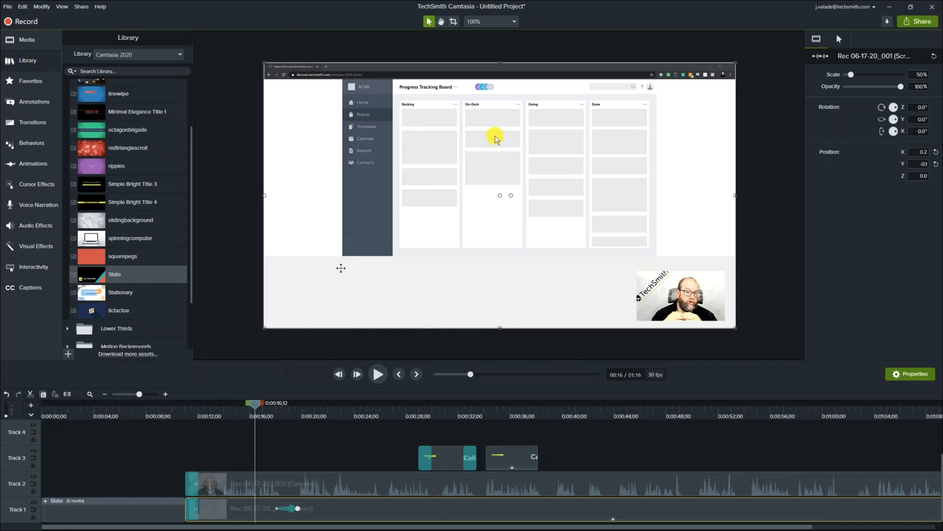
pyautogui.click(40, 251)
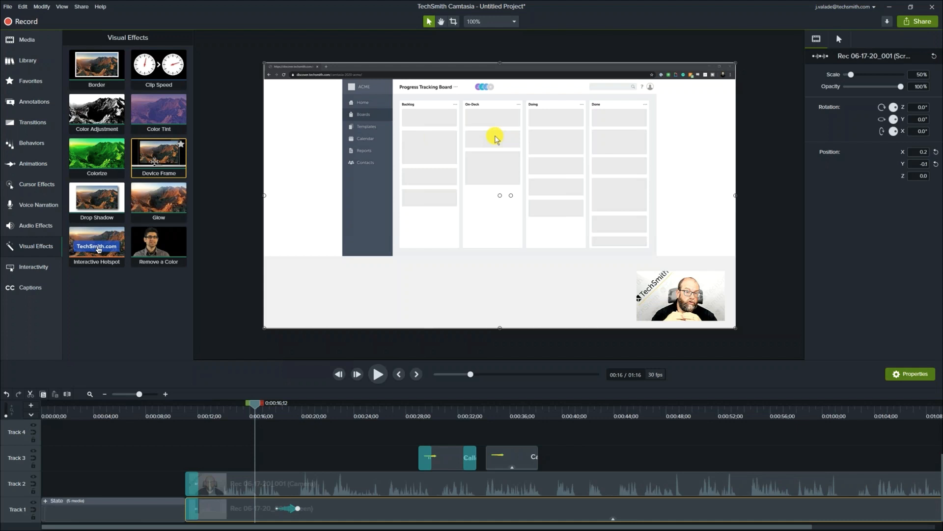
pyautogui.moveTo(151, 166); pyautogui.dragTo(266, 512)
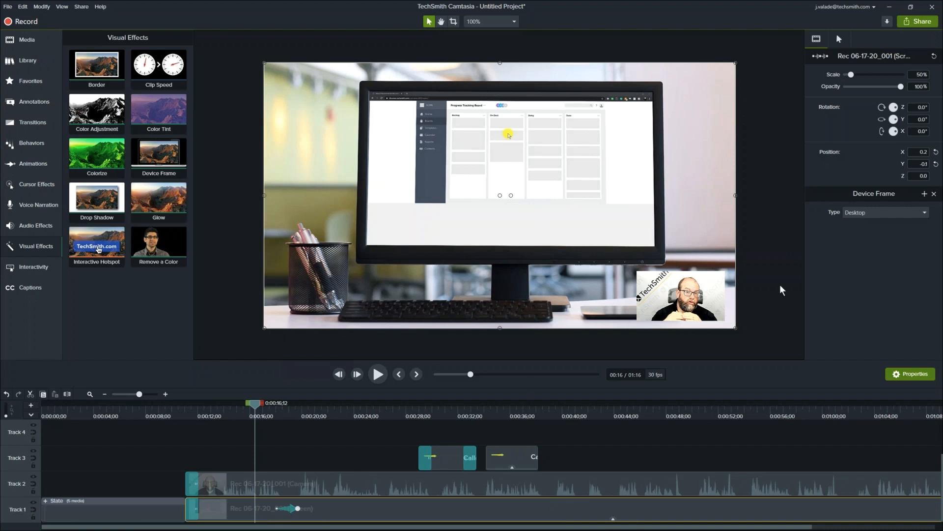
# - Try the iPhone and MacBook Pro device frame types on the screen recording, and set the type to Warehouse (Generic Monitor)
pyautogui.click(924, 217)
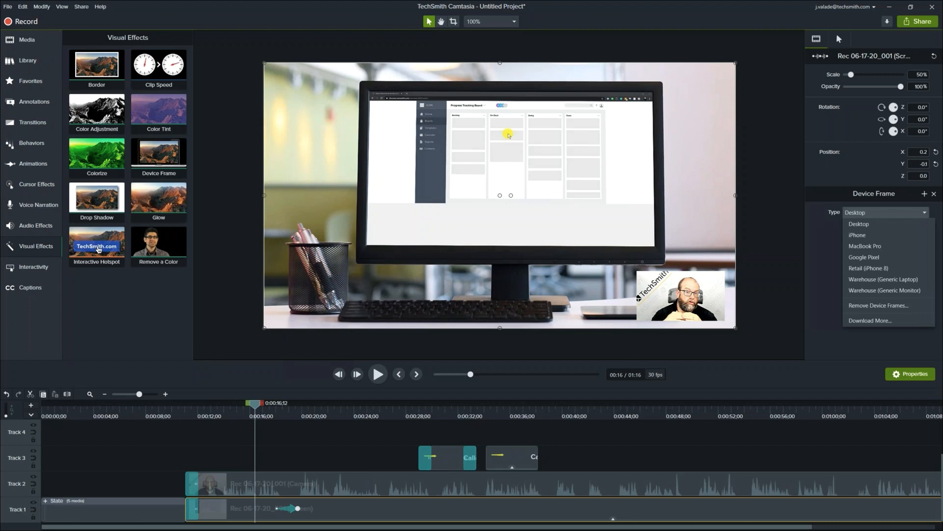
pyautogui.click(883, 236)
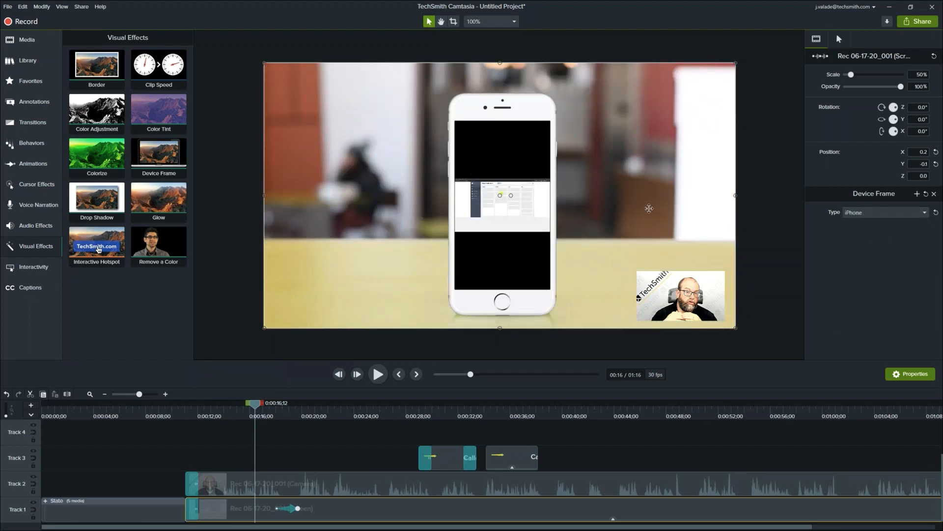
pyautogui.click(861, 214)
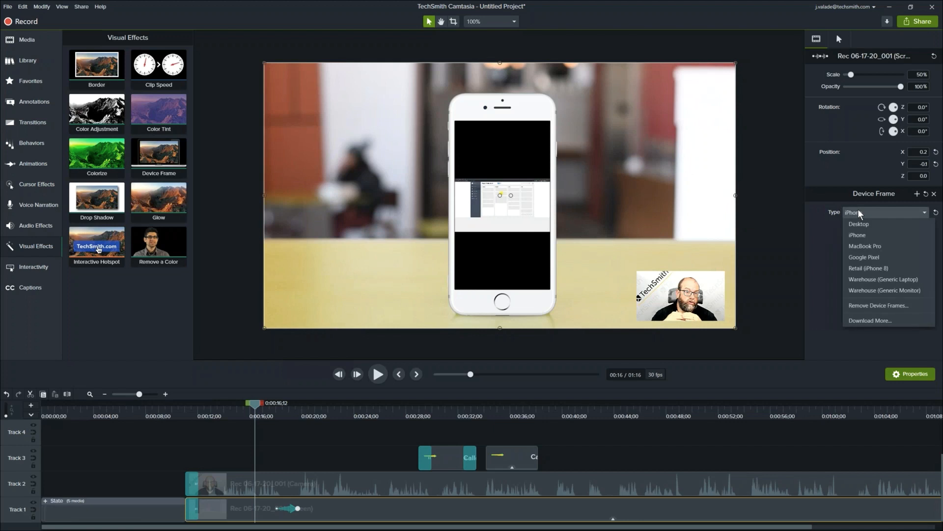
pyautogui.click(864, 246)
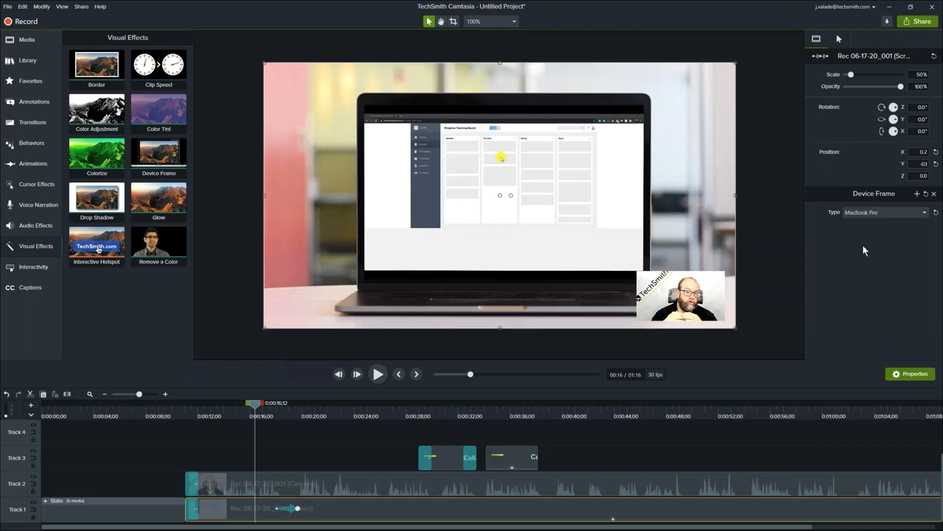
pyautogui.click(877, 214)
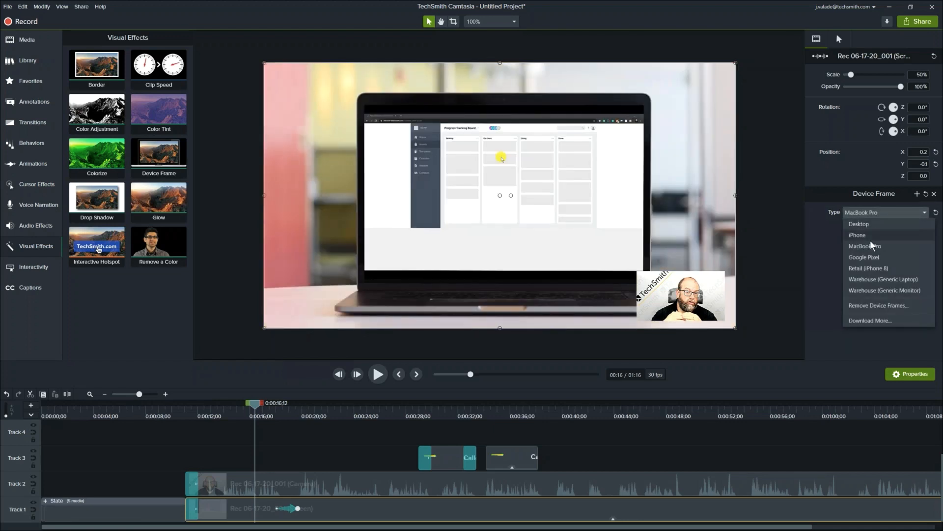
pyautogui.click(862, 291)
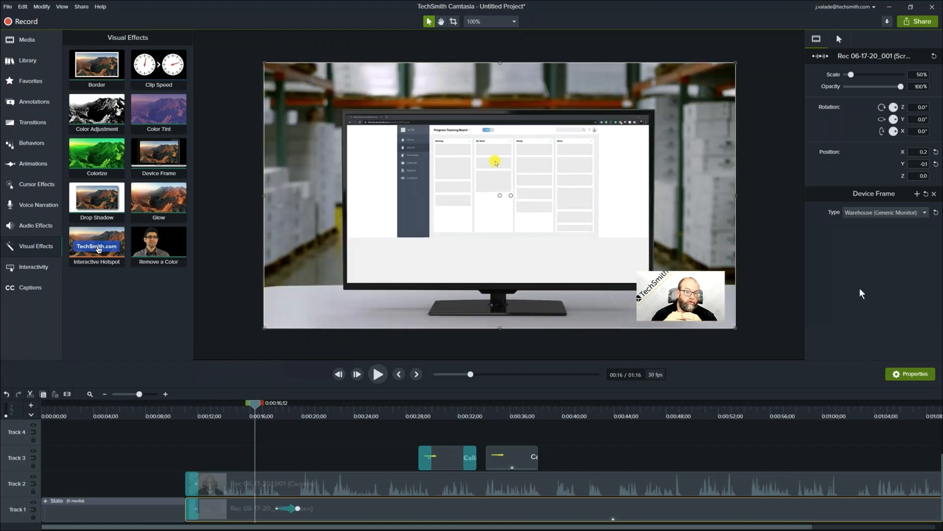
# - Browse the downloadable device frames, asset categories and home page of the TechSmith Assets website, and return to Camtasia
pyautogui.click(874, 215)
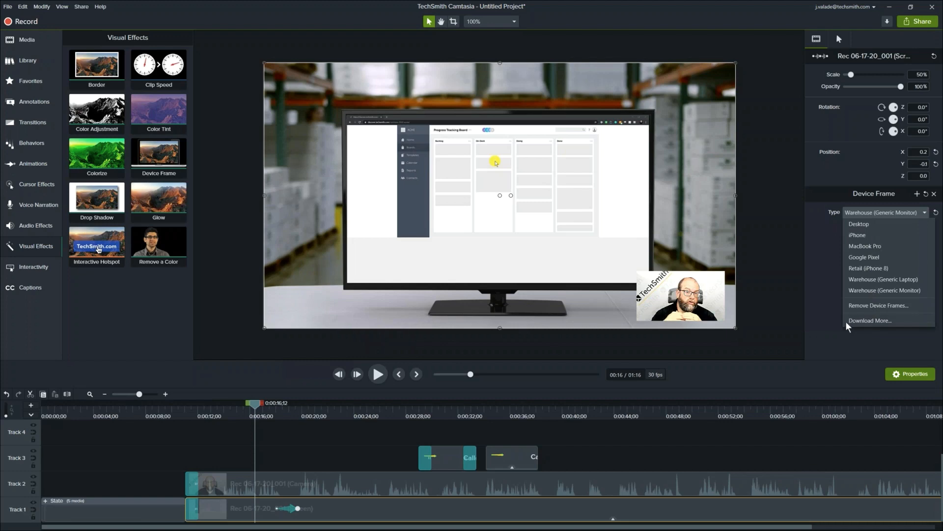
pyautogui.click(877, 320)
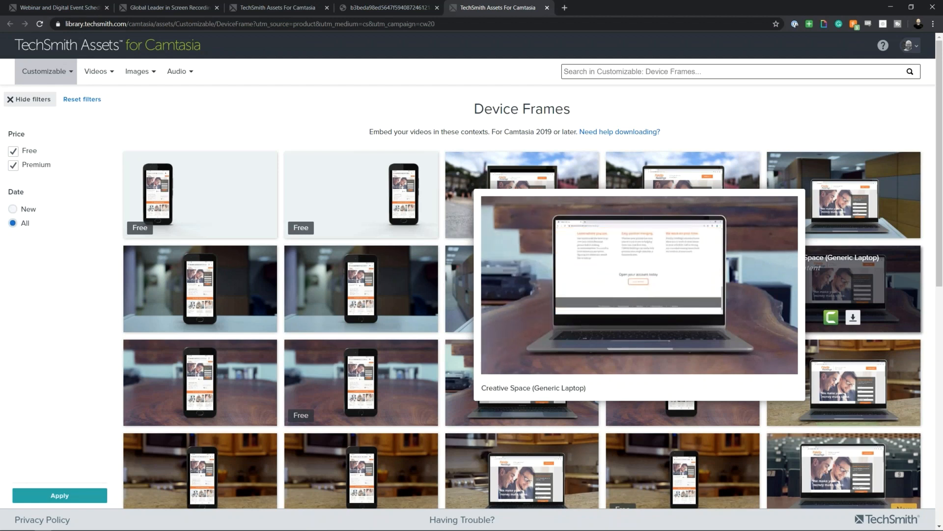
pyautogui.click(68, 75)
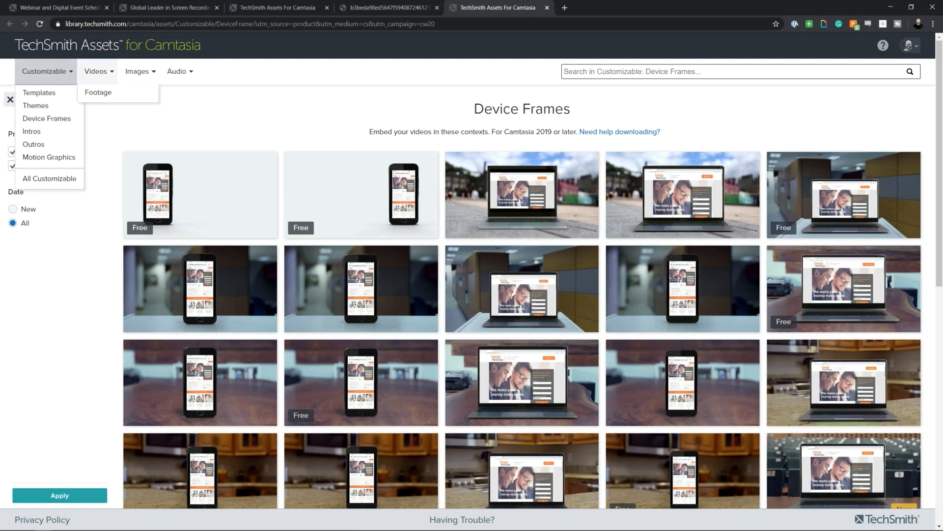
pyautogui.moveTo(129, 77)
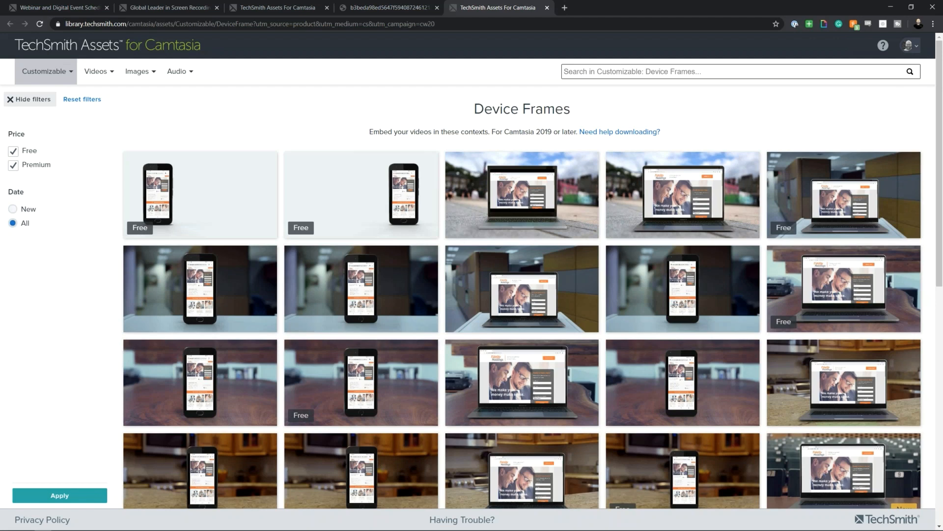
pyautogui.click(133, 50)
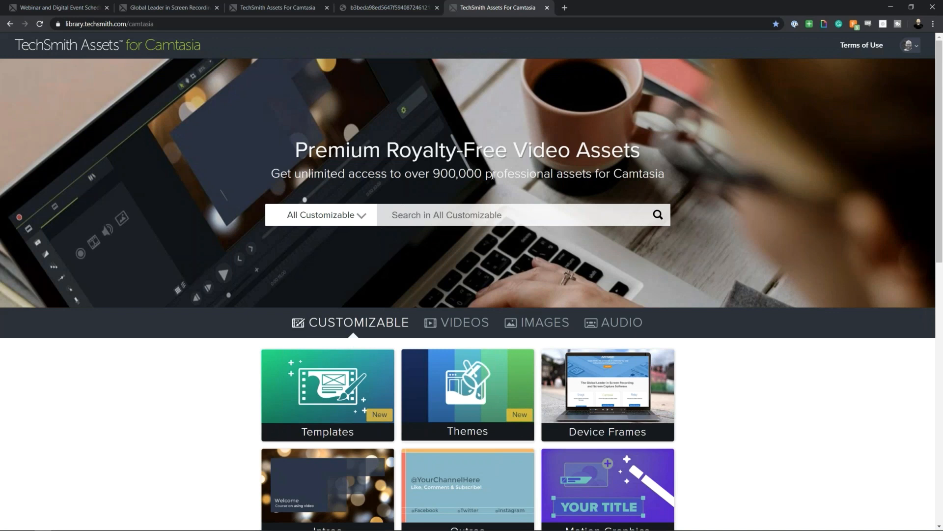
pyautogui.hotkey('alt', 'Tab')
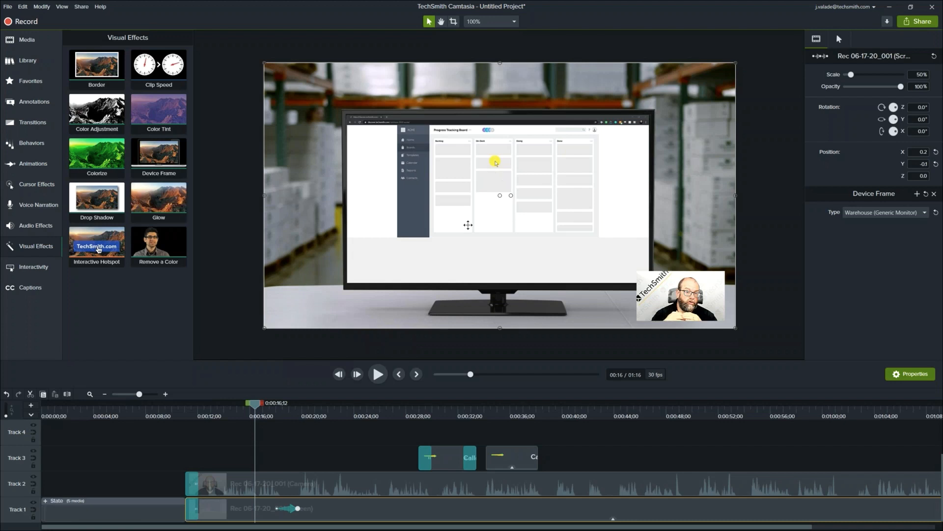
# - Save the project to the Desktop under the file name Sample
pyautogui.click(335, 441)
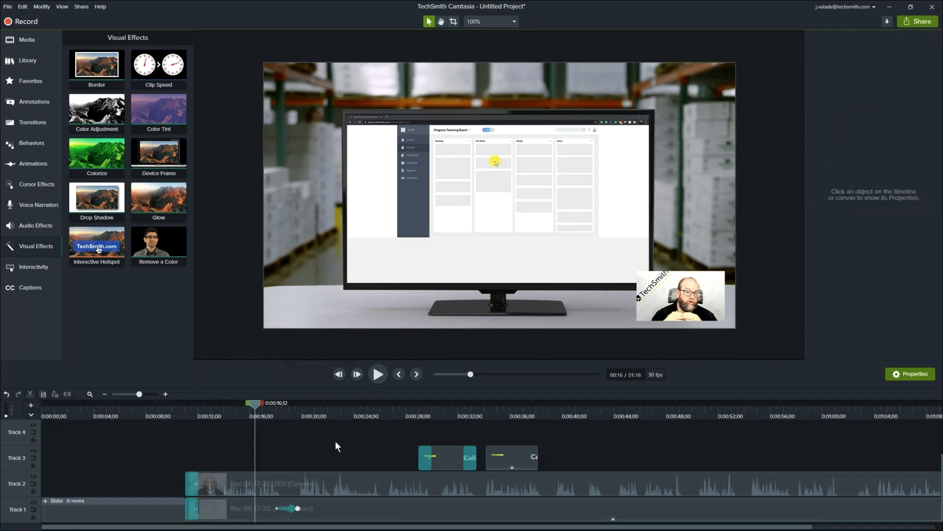
pyautogui.hotkey('ctrl', 's')
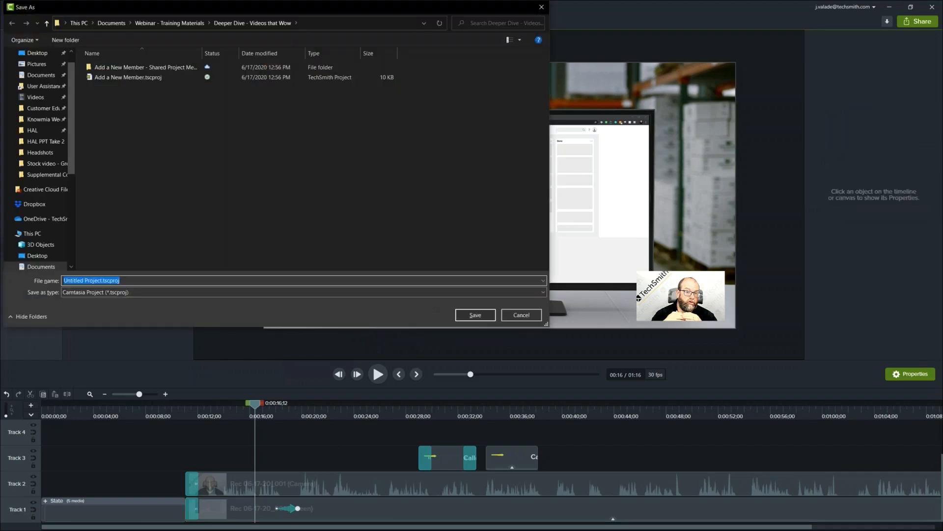
pyautogui.click(38, 53)
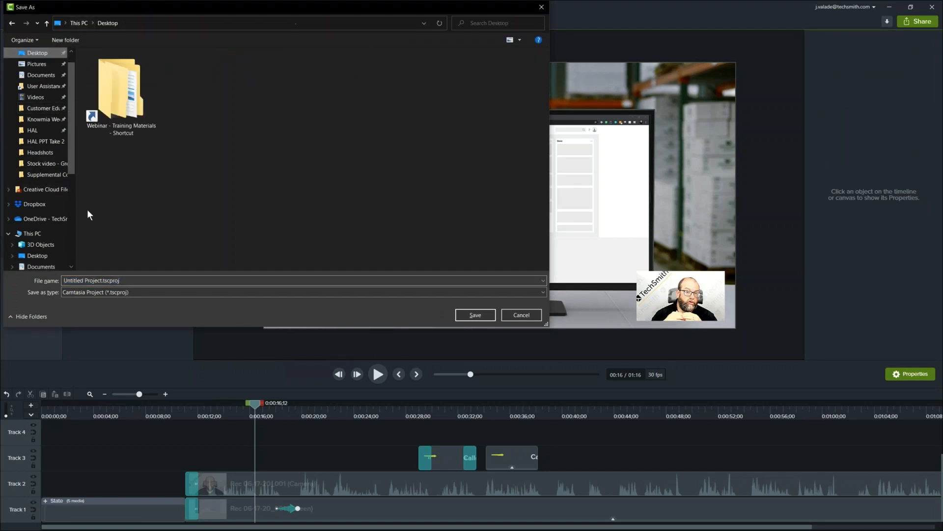
pyautogui.click(87, 281)
pyautogui.write('Sample')
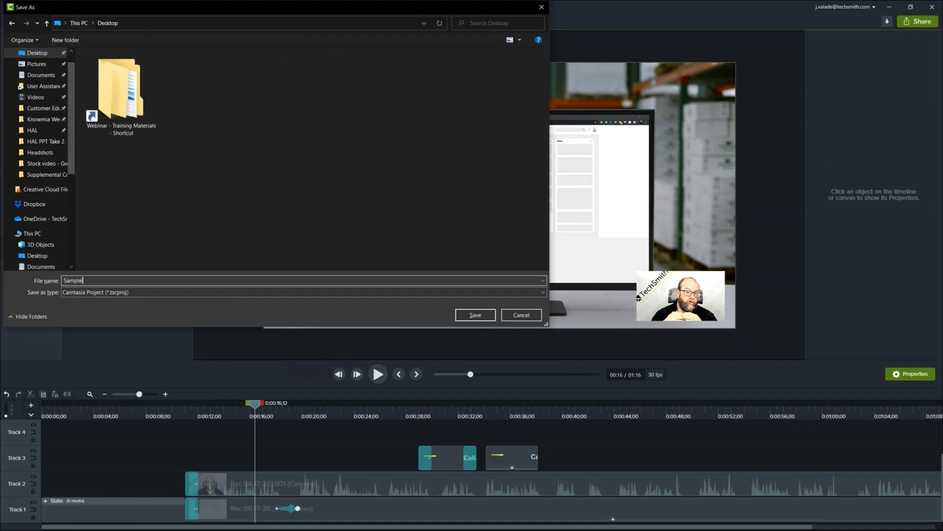
pyautogui.press('Return')
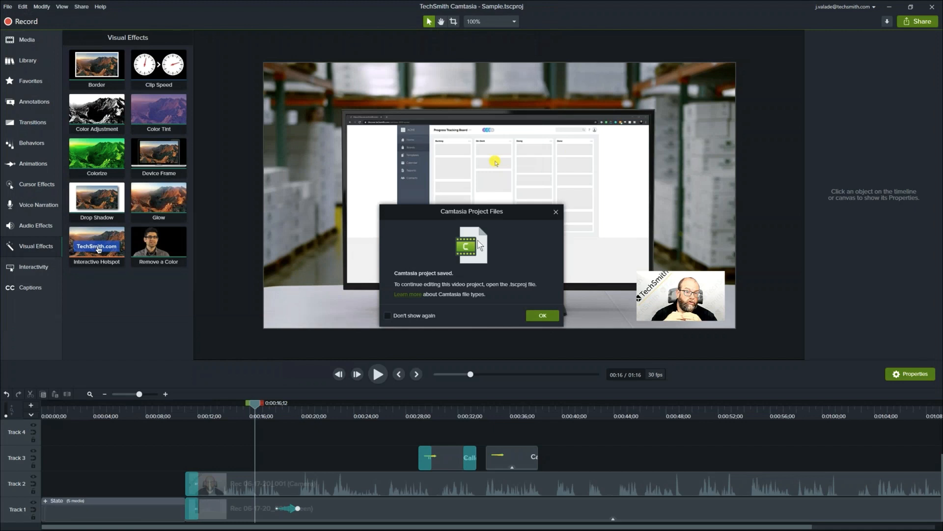
# - Create a new project from the Circle Profile Pic template and delete the P1011589.MP4 clip from its media bin
pyautogui.click(539, 316)
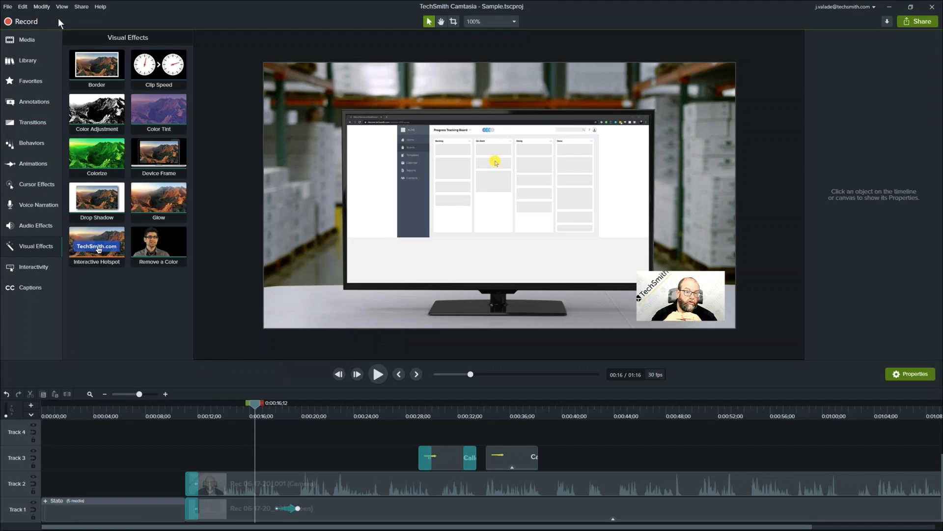
pyautogui.click(8, 8)
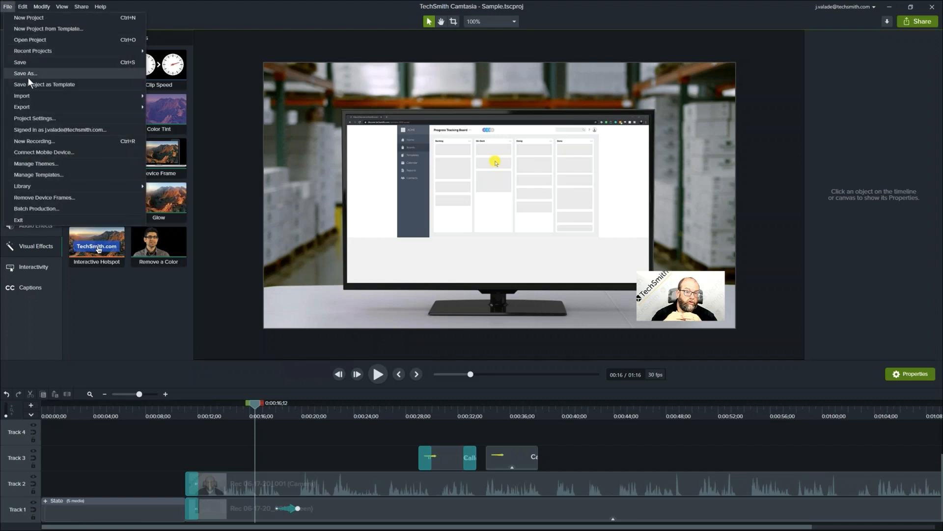
pyautogui.click(36, 176)
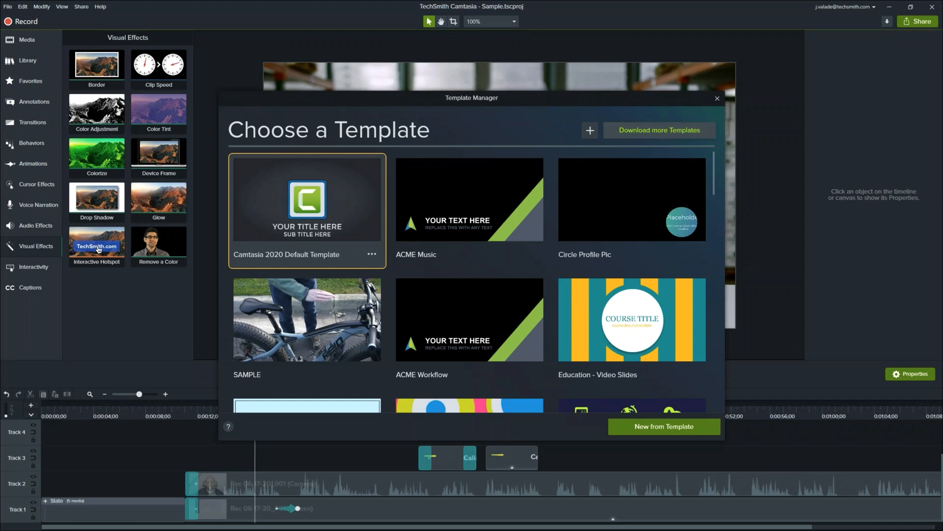
pyautogui.click(641, 194)
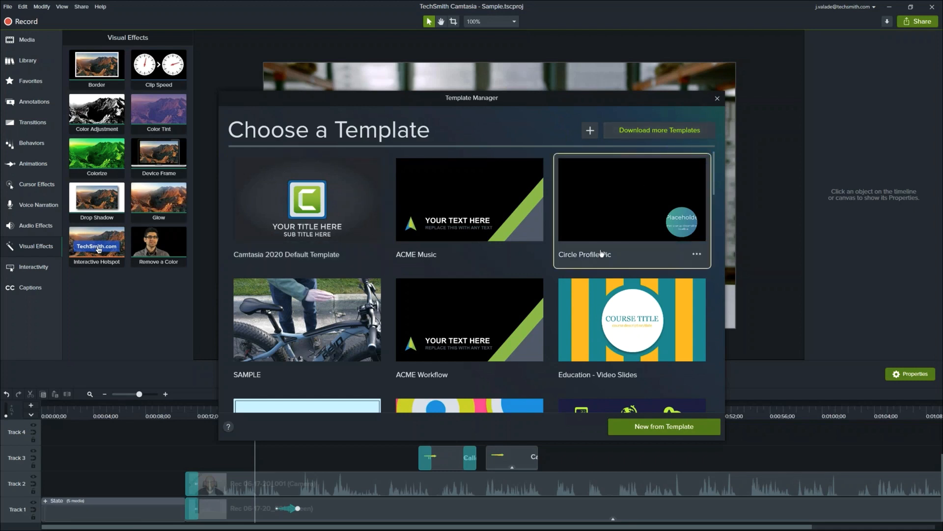
pyautogui.click(677, 427)
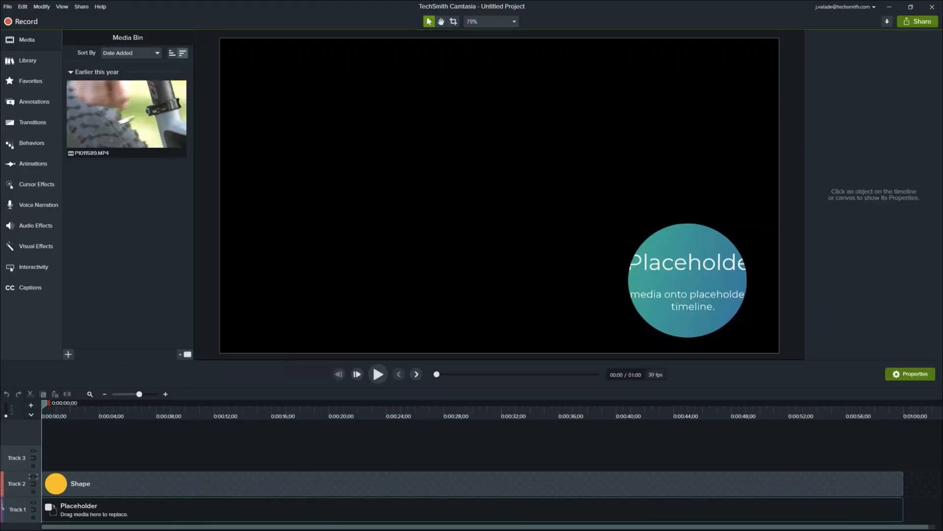
pyautogui.click(99, 108)
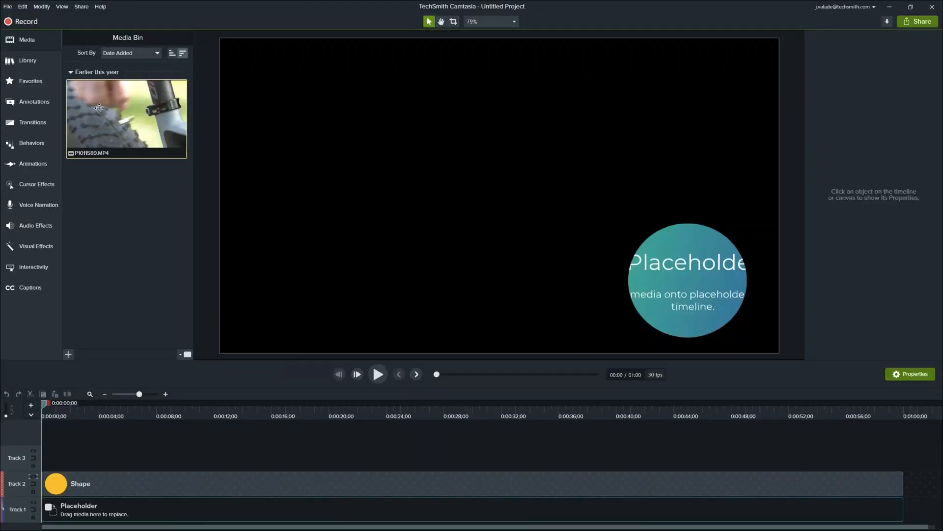
pyautogui.press('Delete')
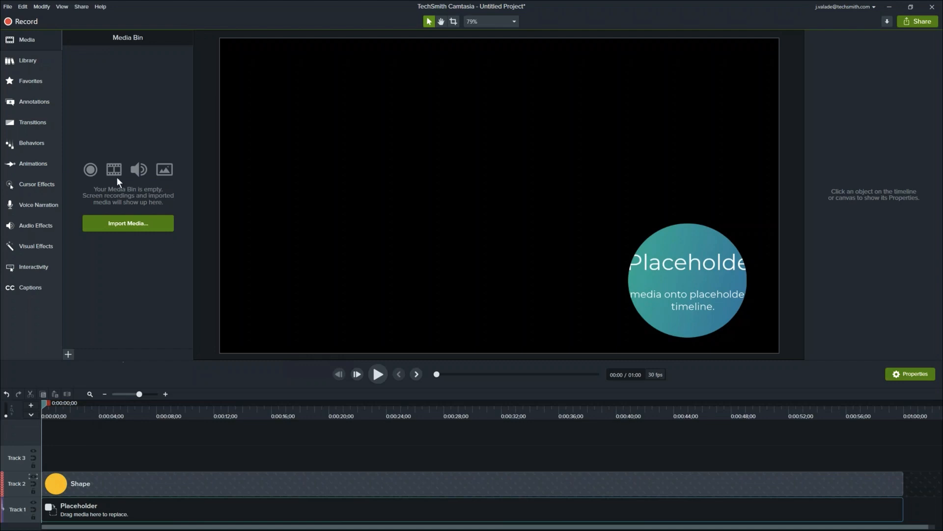
# - Add the Progress Board recording from the Camtasia Deeper Dive library to Track 3 and ungroup it
pyautogui.click(41, 63)
pyautogui.click(126, 53)
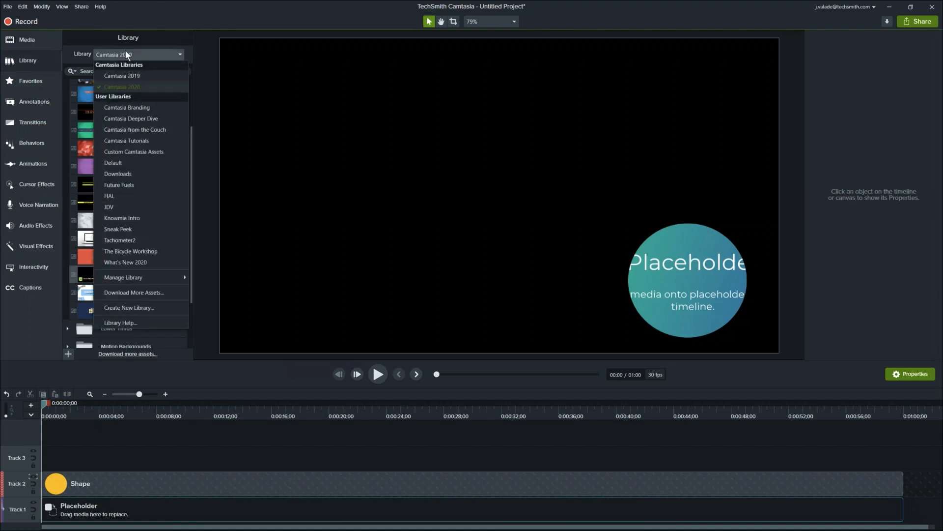
pyautogui.click(142, 119)
pyautogui.moveTo(120, 125); pyautogui.dragTo(75, 450)
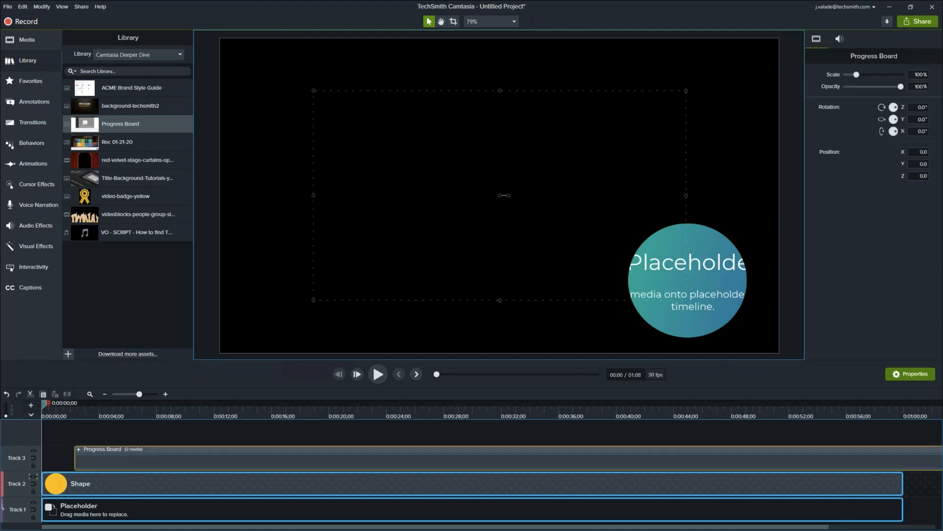
pyautogui.rightClick(81, 447)
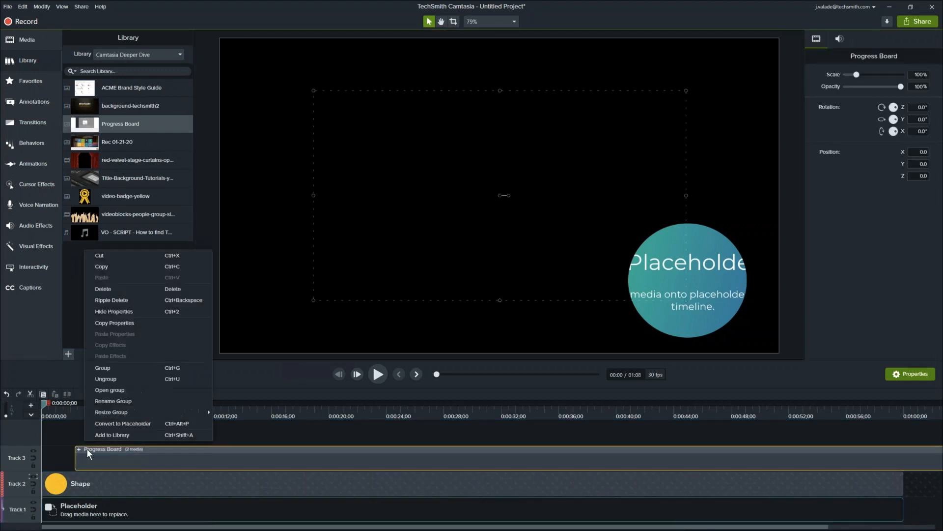
pyautogui.click(111, 379)
# - Move the ungrouped recordings together on the canvas so the camera clip sits at about X 730, Y -420
pyautogui.click(107, 412)
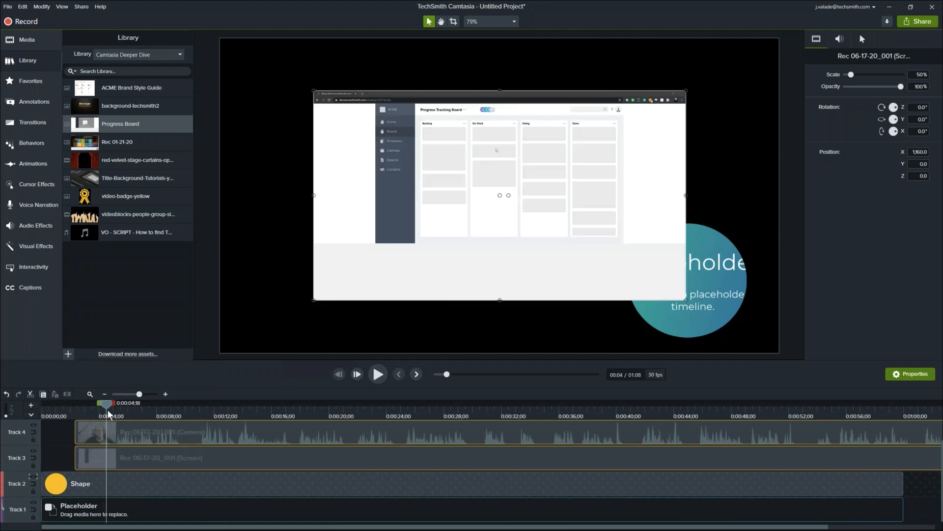
pyautogui.scroll(-2, 446, 291)
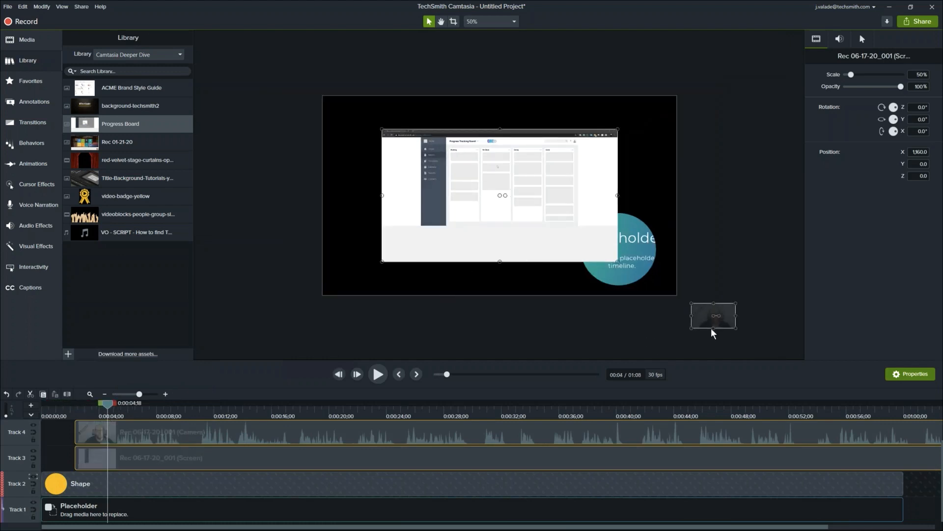
pyautogui.moveTo(712, 322); pyautogui.dragTo(631, 276)
pyautogui.click(679, 331)
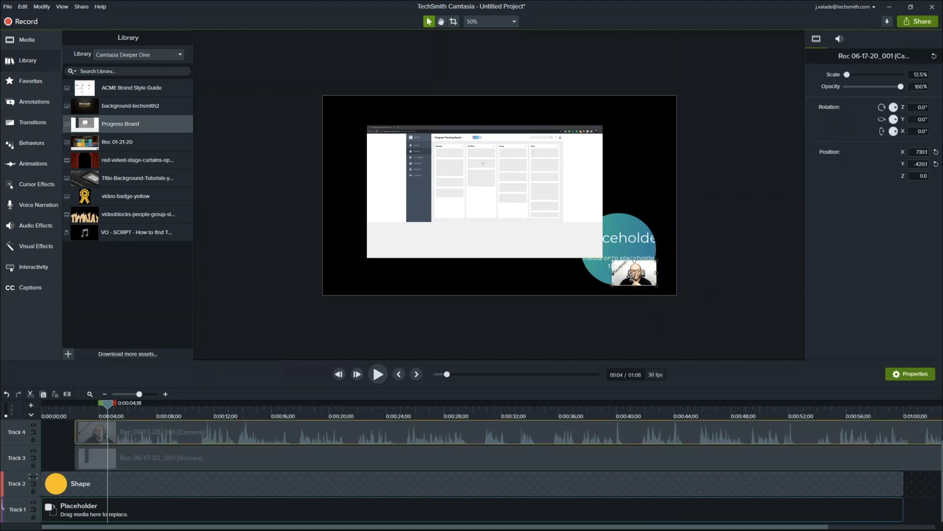
# - Scale the screen recording to fit the canvas
pyautogui.click(514, 235)
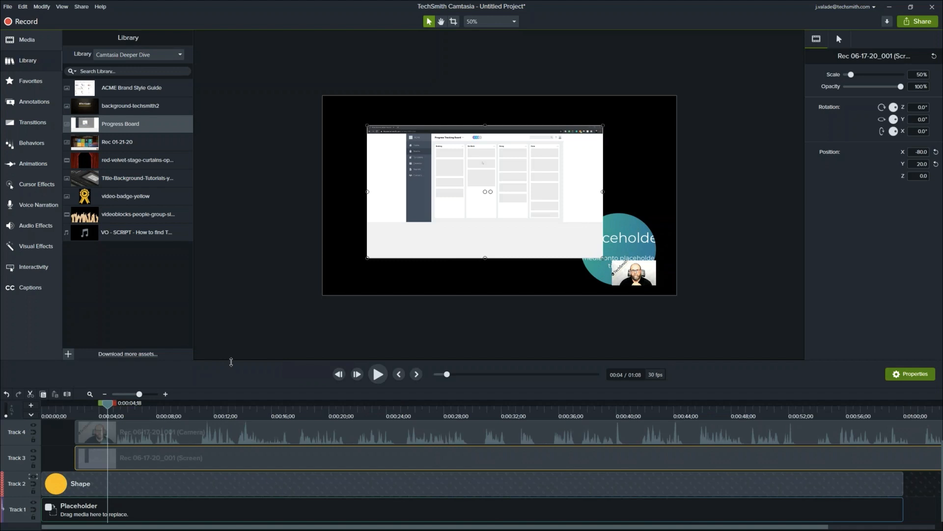
pyautogui.click(288, 254)
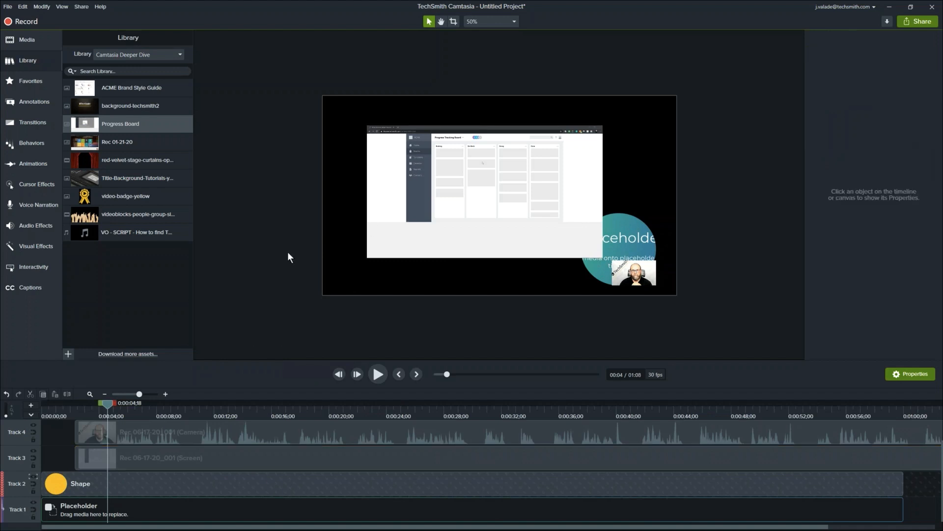
pyautogui.rightClick(409, 216)
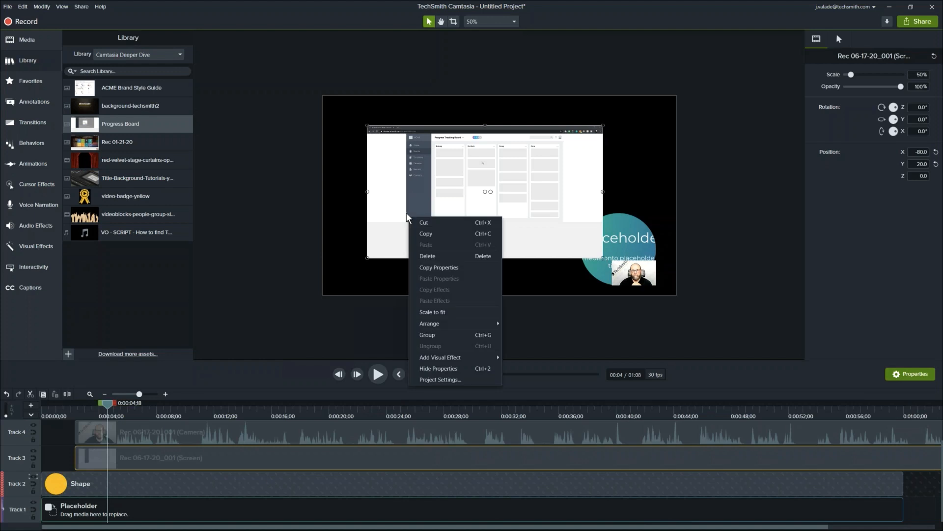
pyautogui.click(447, 311)
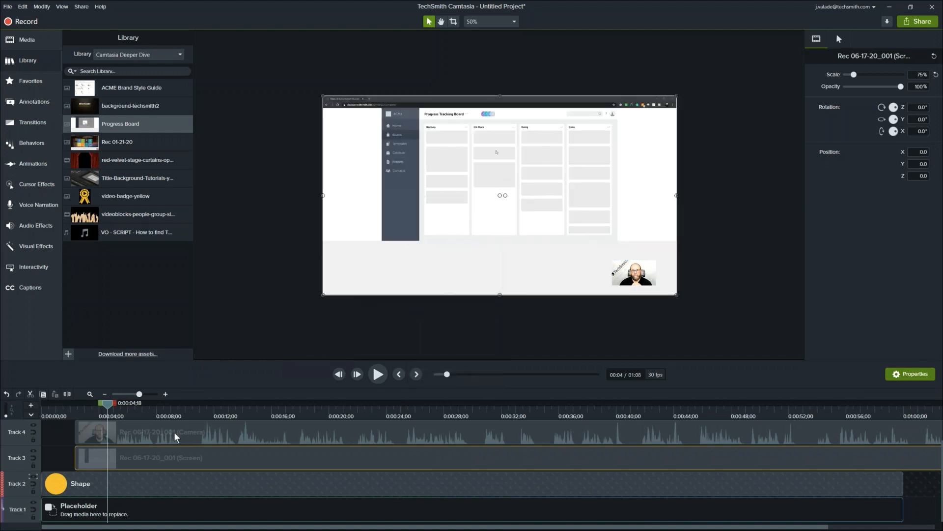
# - Replace the Track 1 placeholder with the camera clip and center the face in the circle at about X 602, Y -287
pyautogui.click(156, 438)
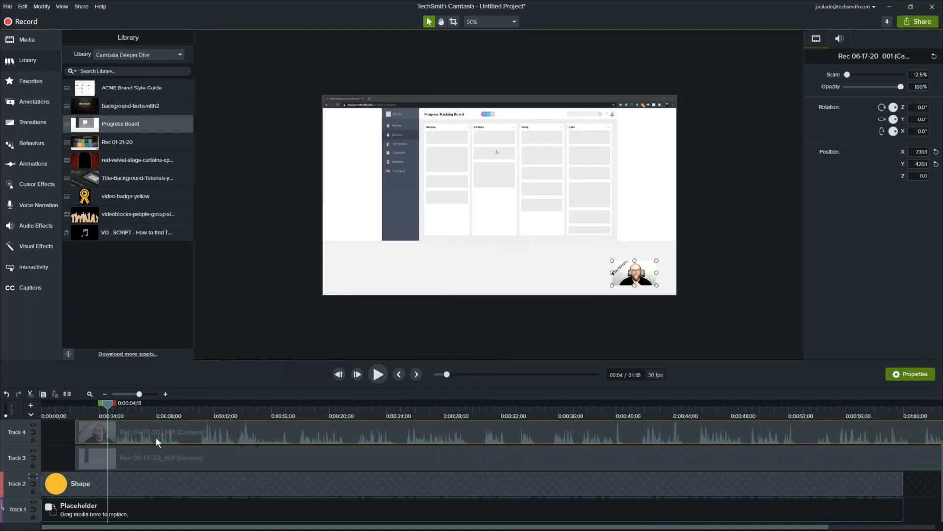
pyautogui.moveTo(181, 428); pyautogui.dragTo(138, 518)
pyautogui.moveTo(138, 517); pyautogui.dragTo(145, 475)
pyautogui.moveTo(104, 406); pyautogui.dragTo(51, 429)
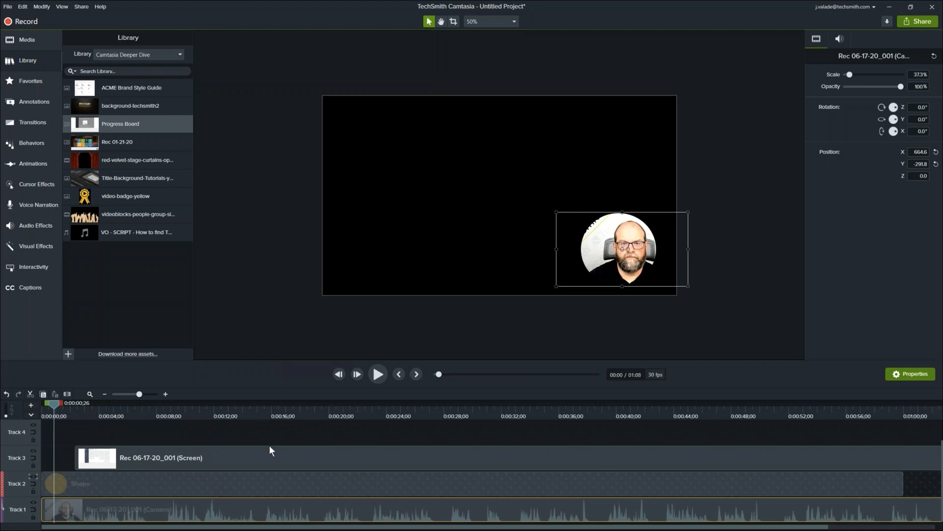
pyautogui.moveTo(623, 251); pyautogui.dragTo(612, 247)
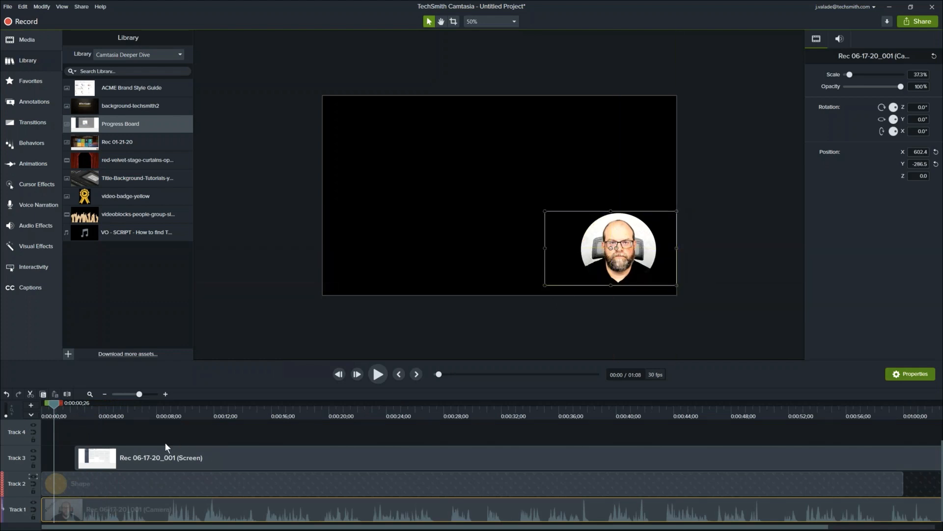
# - Insert a track below the camera track and move the screen recording to the start of it
pyautogui.rightClick(20, 451)
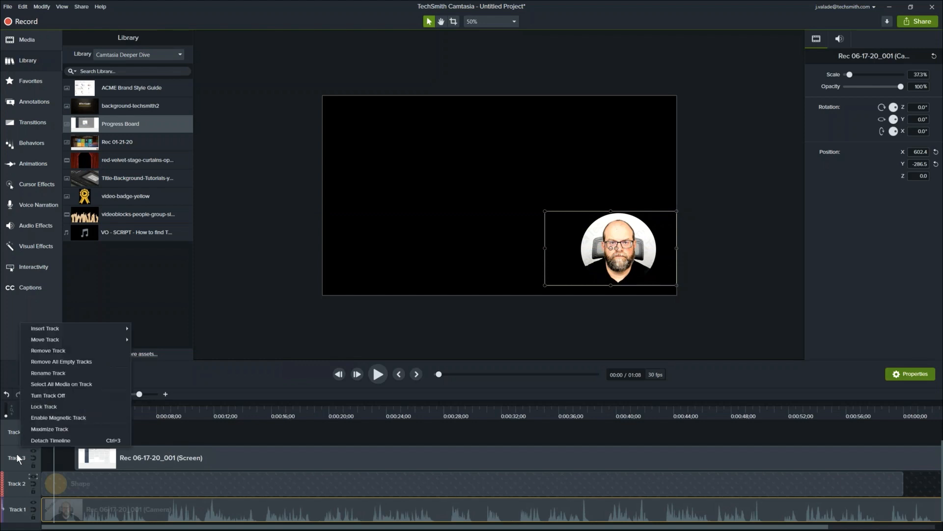
pyautogui.click(9, 493)
pyautogui.rightClick(10, 494)
pyautogui.moveTo(66, 382)
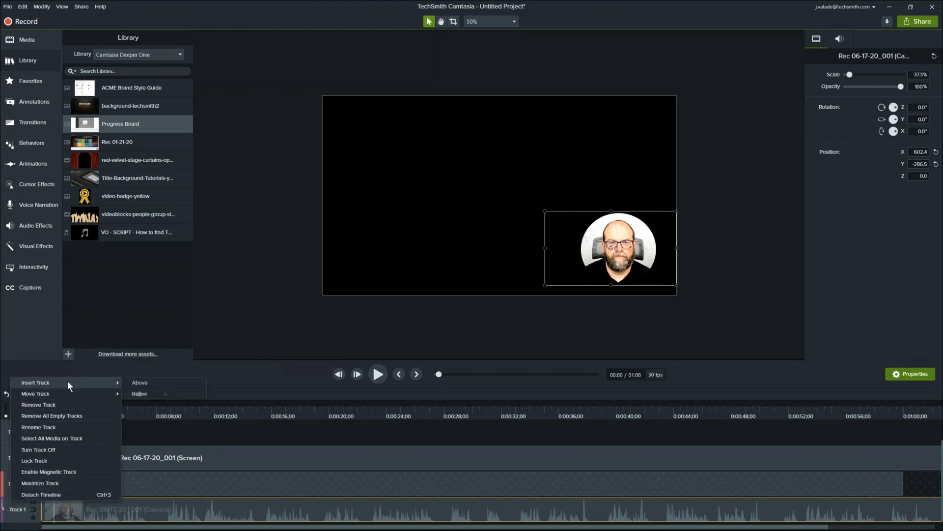
pyautogui.click(140, 393)
pyautogui.moveTo(167, 442); pyautogui.dragTo(142, 509)
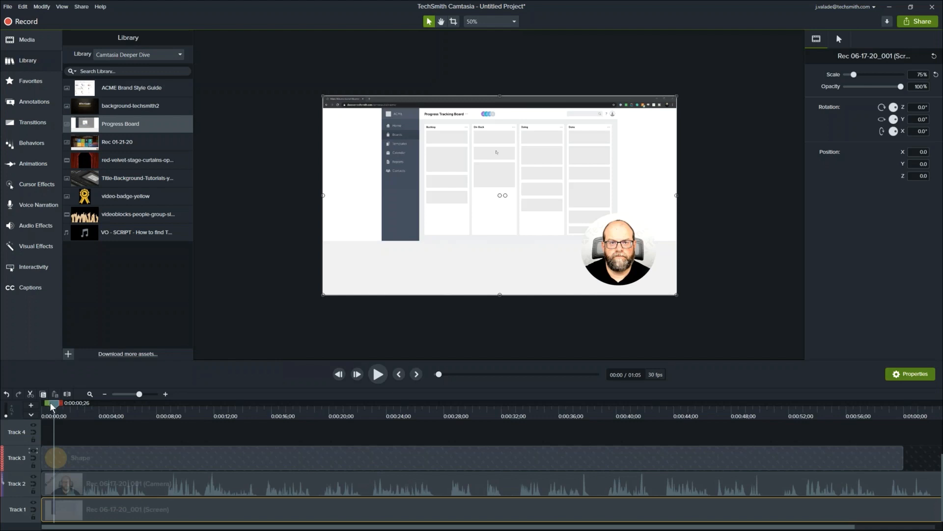
# - Play the video to about 0:08 and add a Zoom-n-Pan animation there that zooms to 102% on the progress board
pyautogui.click(378, 375)
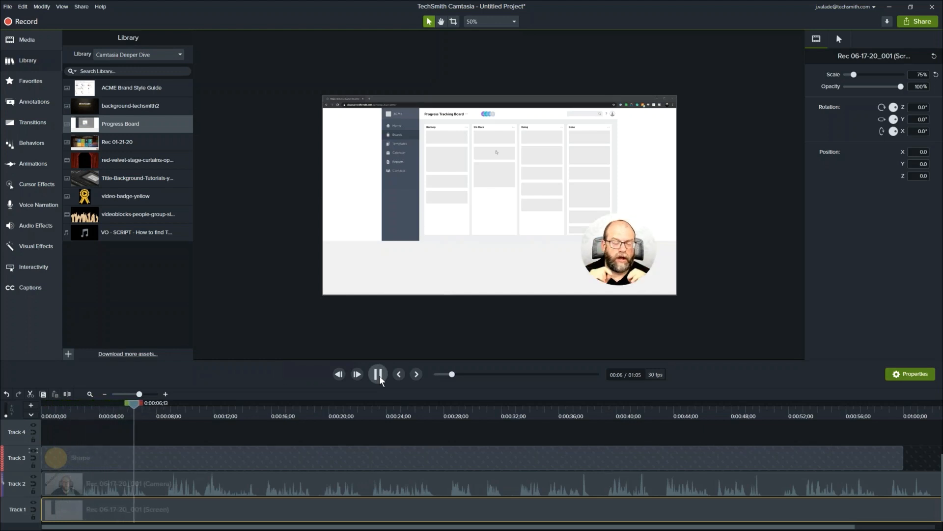
pyautogui.click(378, 375)
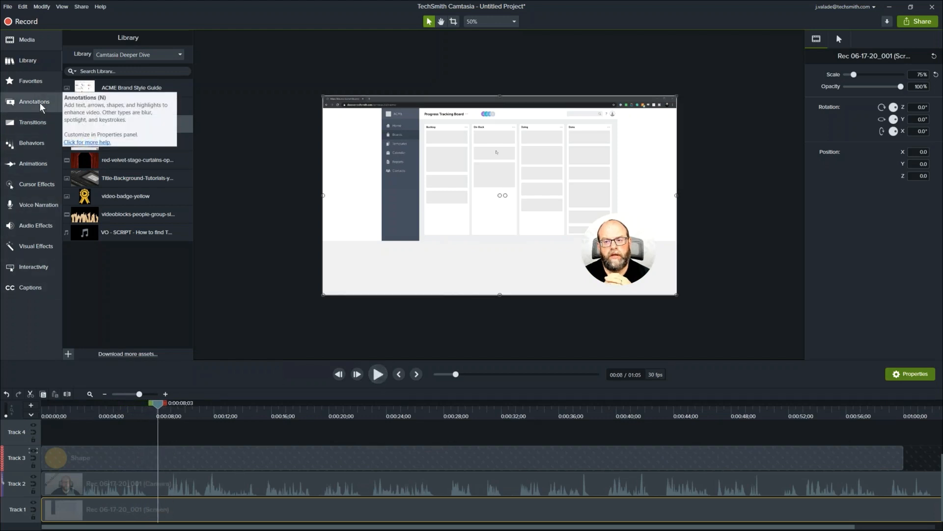
pyautogui.click(42, 164)
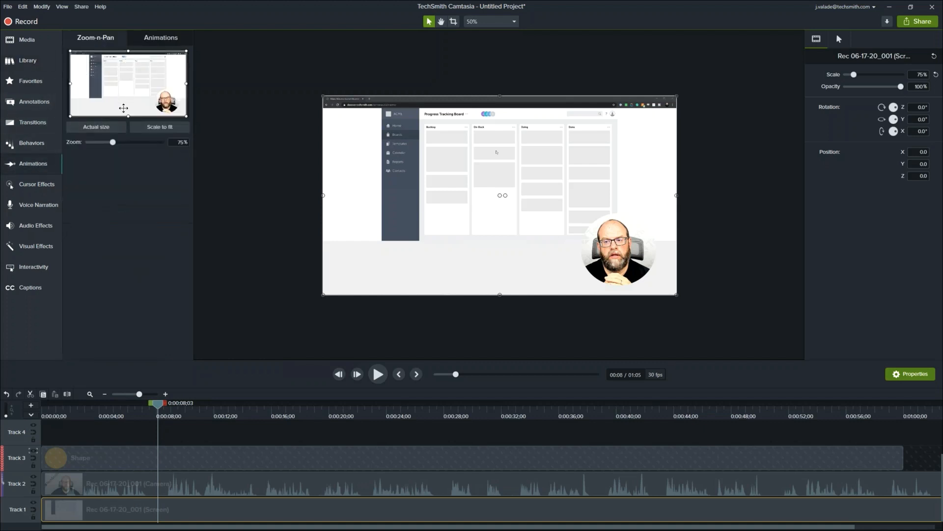
pyautogui.moveTo(129, 115); pyautogui.dragTo(129, 99)
# - Delete the zoom animations from the camera clip on Track 2 and the Shape on Track 3
pyautogui.click(150, 483)
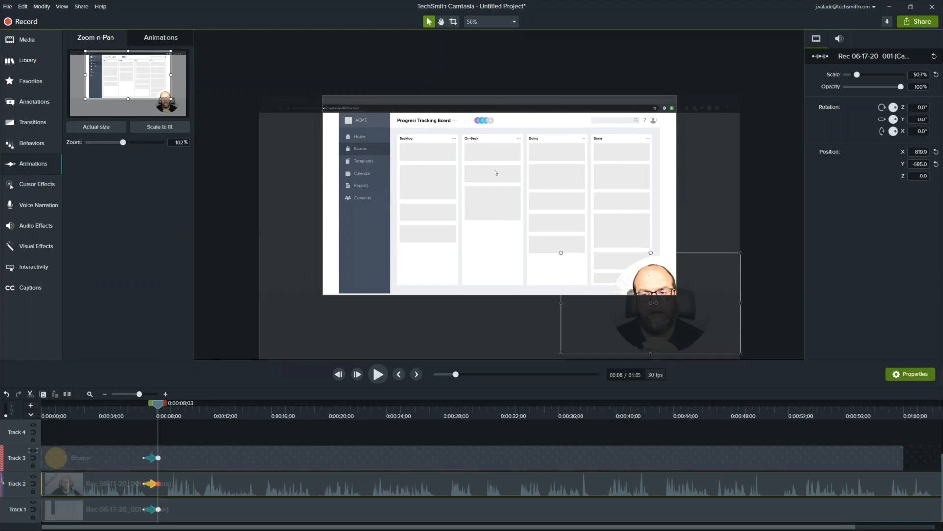
pyautogui.press('Delete')
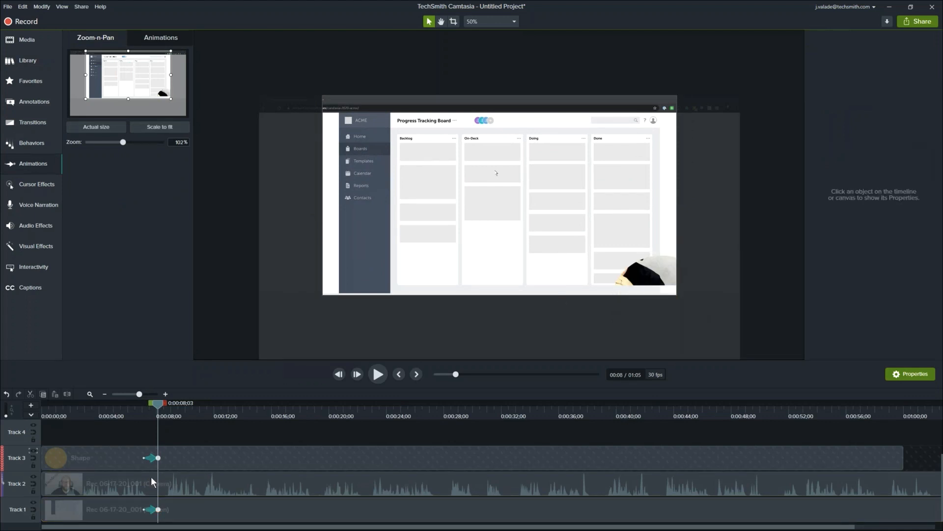
pyautogui.click(147, 457)
pyautogui.press('Delete')
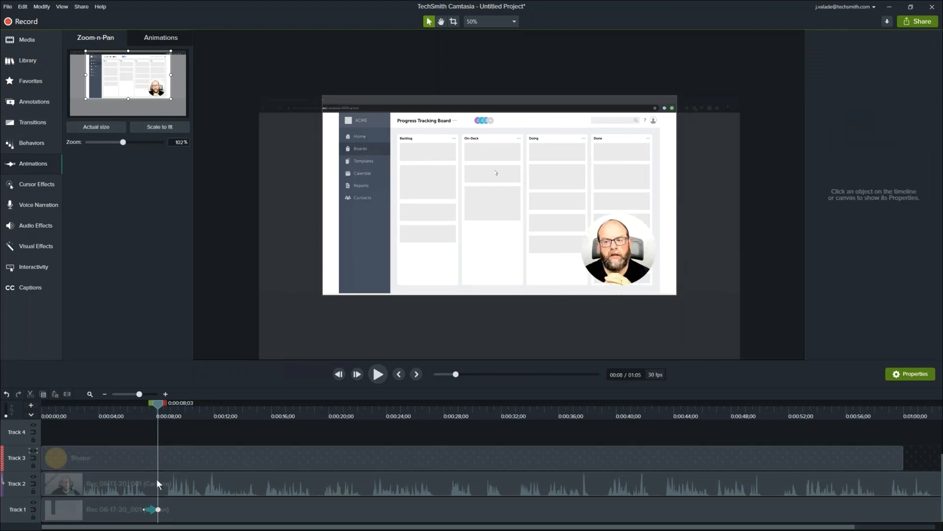
# - Play back the zoom on the screen recording from about 0:07 and examine how the circular camera overlay behaves
pyautogui.moveTo(158, 402); pyautogui.dragTo(140, 404)
pyautogui.press('space')
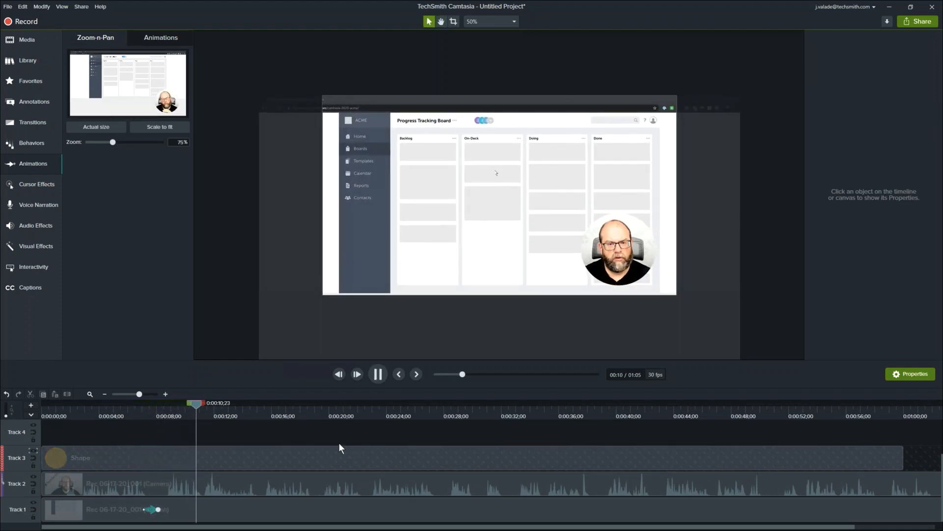
pyautogui.press('space')
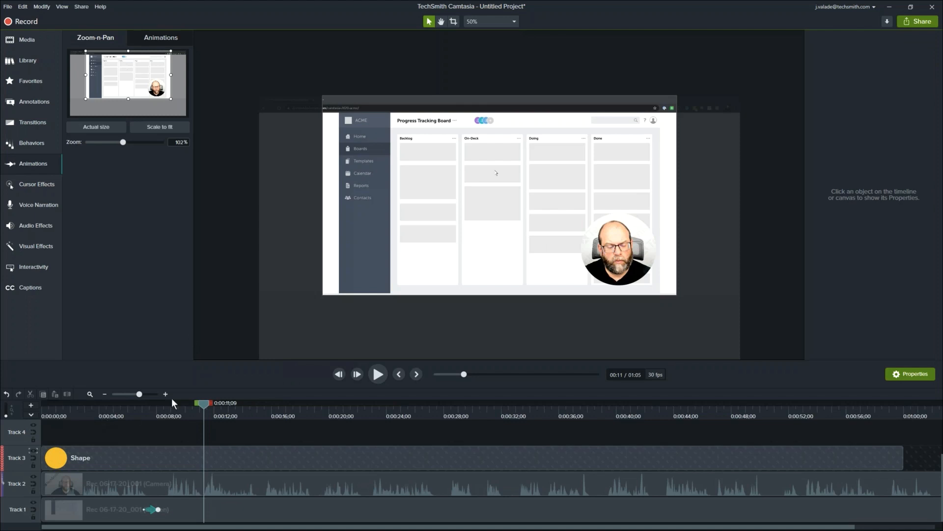
pyautogui.moveTo(205, 405); pyautogui.dragTo(218, 407)
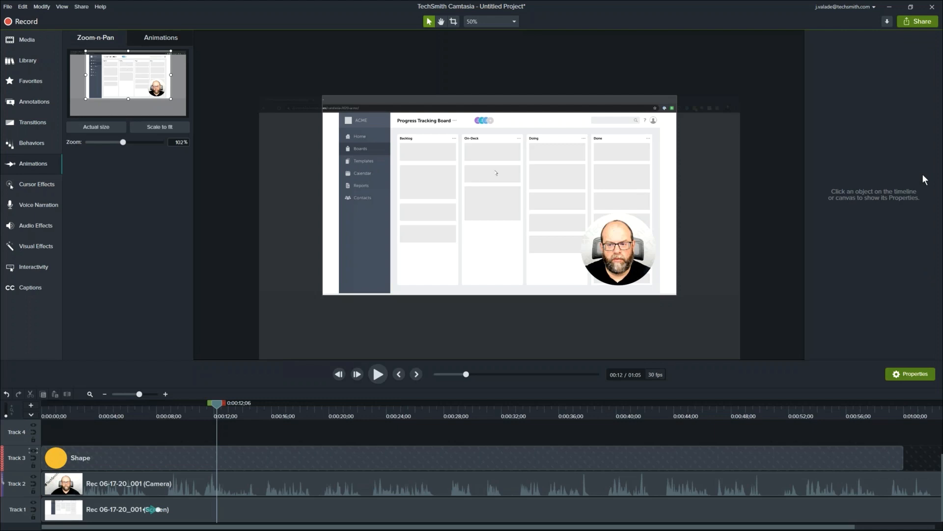
# - Switch to Chrome and open the Camtasia Resources webinar handout
pyautogui.hotkey('alt', 'Tab')
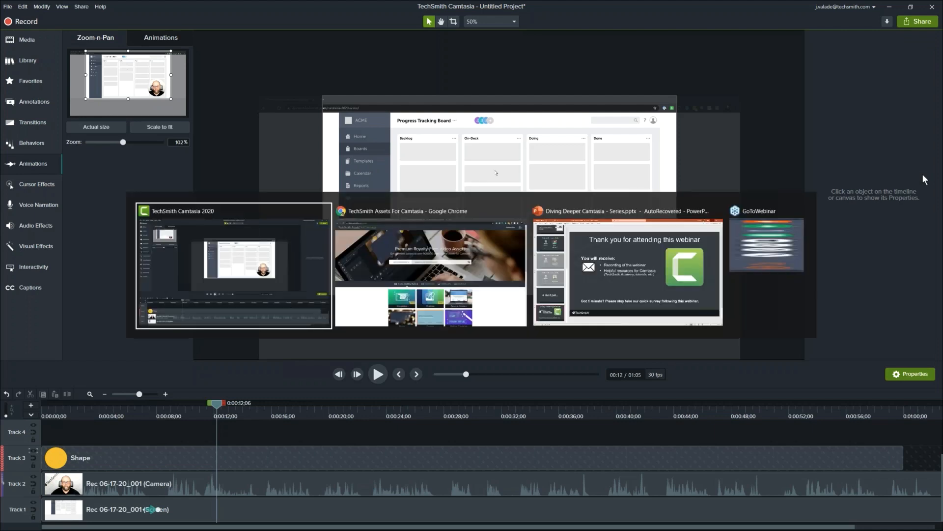
pyautogui.hotkey('alt', 'Tab')
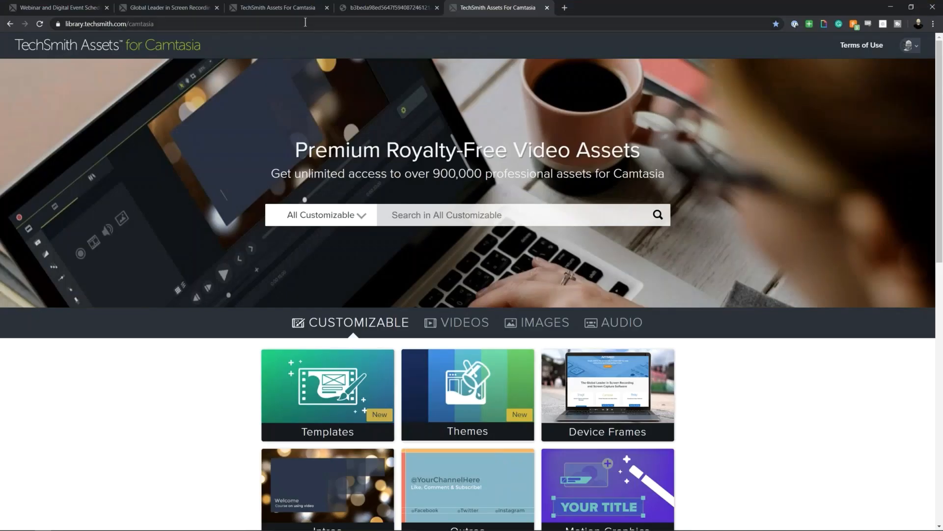
pyautogui.click(371, 9)
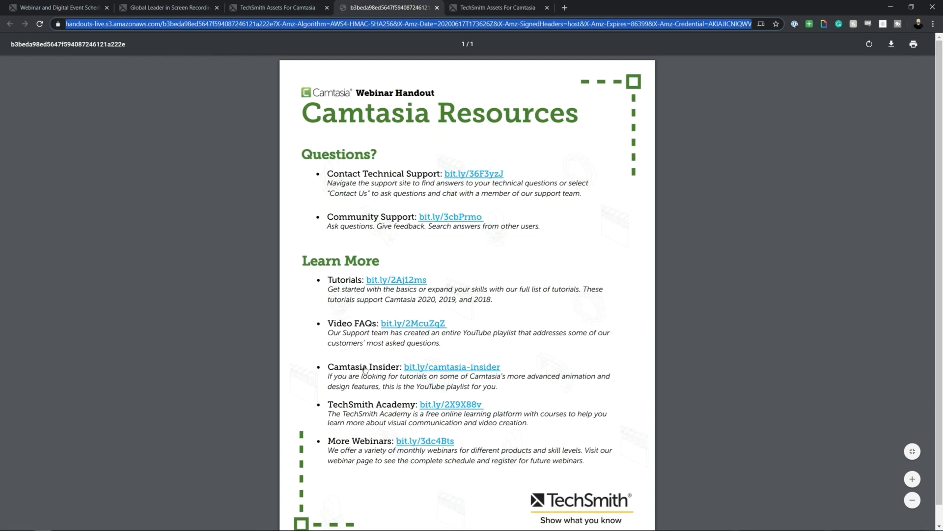
# - Open the Camtasia Insider playlist from the handout and look over its videos
pyautogui.click(408, 369)
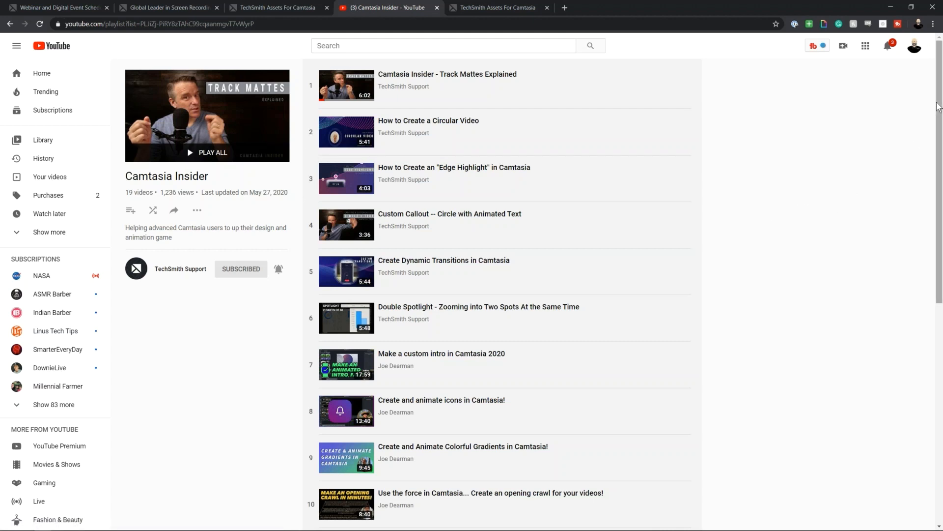
pyautogui.moveTo(939, 104)
pyautogui.mouseDown()
pyautogui.moveTo(942, 239)
pyautogui.moveTo(942, 98)
pyautogui.mouseUp()
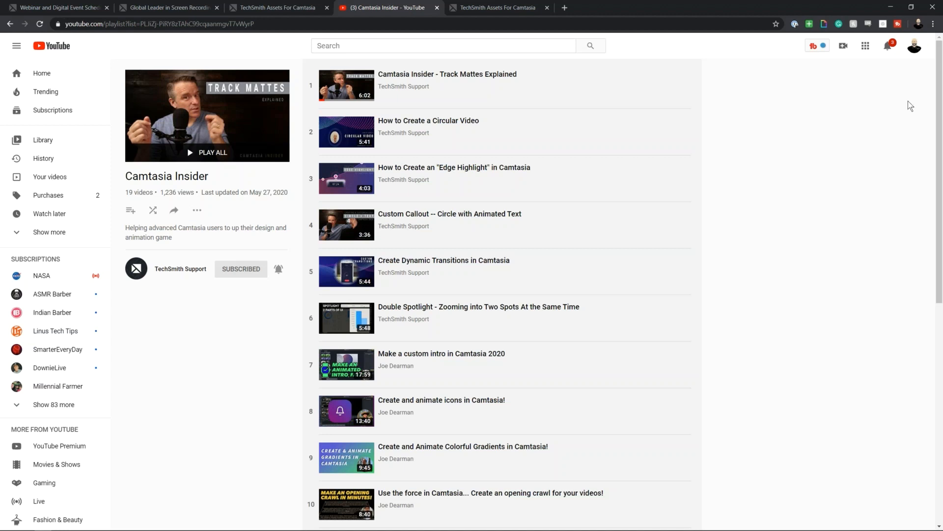
pyautogui.moveTo(939, 88); pyautogui.dragTo(903, 83)
# - Switch to Camtasia, try a Desktop device frame on the Track 1 screen recording, and remove the effect
pyautogui.hotkey('alt', 'Tab')
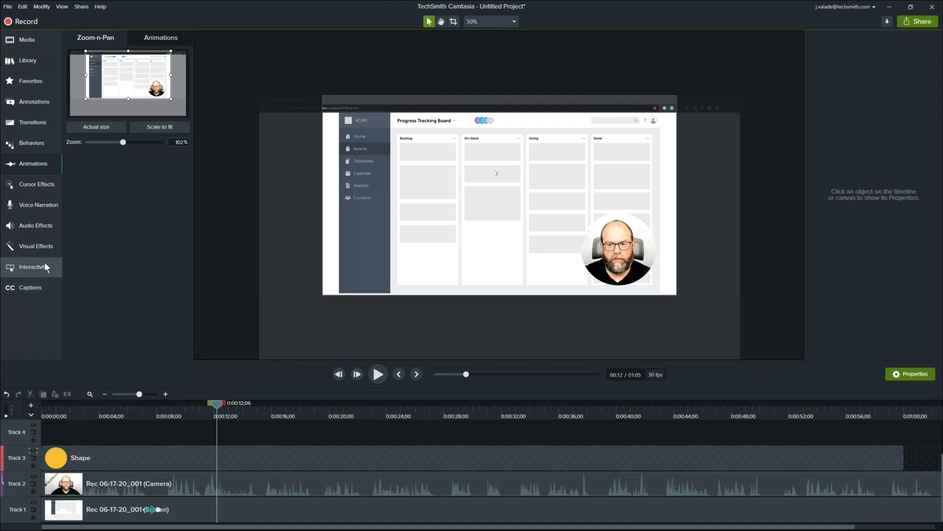
pyautogui.click(43, 248)
pyautogui.moveTo(163, 153); pyautogui.dragTo(232, 515)
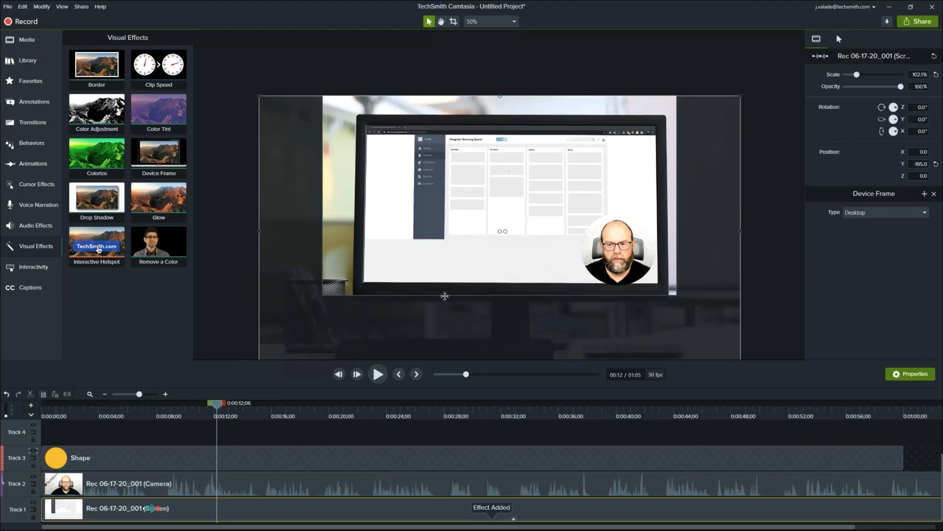
pyautogui.click(102, 411)
pyautogui.moveTo(102, 411); pyautogui.dragTo(196, 426)
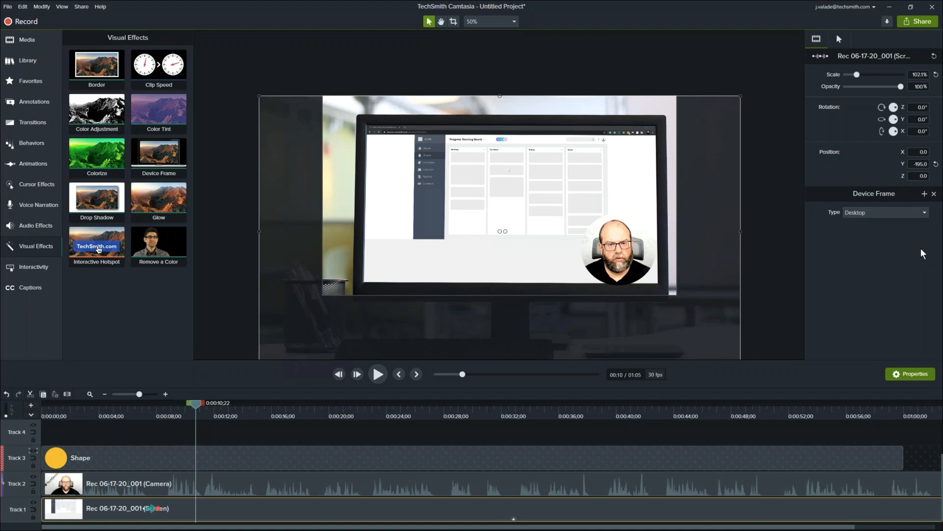
pyautogui.click(934, 194)
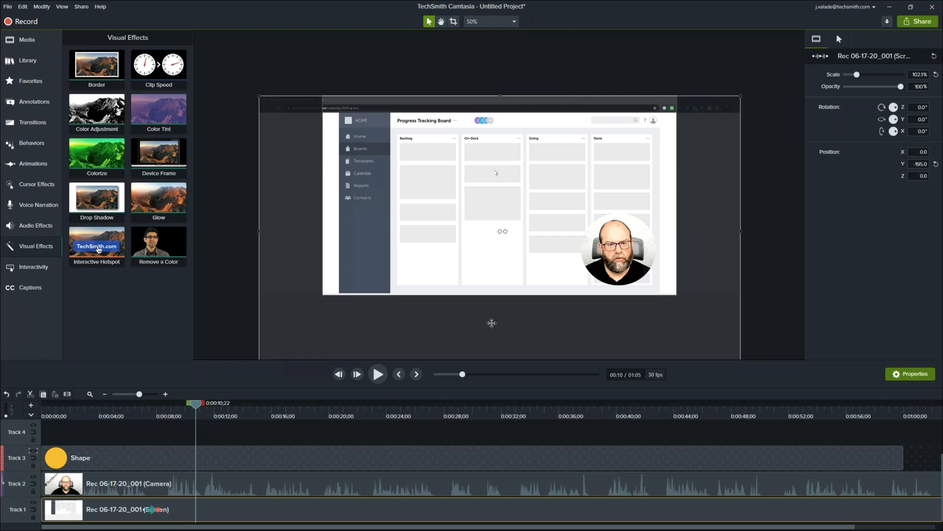
# - Shift the clips on all tracks from the timeline's beginning to 0:17;27, leaving an empty gap before them
pyautogui.click(45, 409)
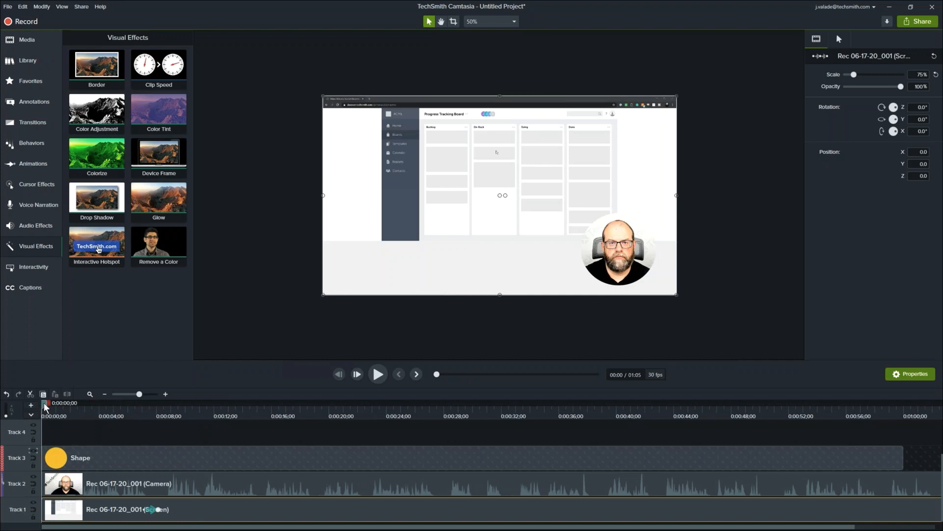
pyautogui.moveTo(48, 407); pyautogui.dragTo(302, 448)
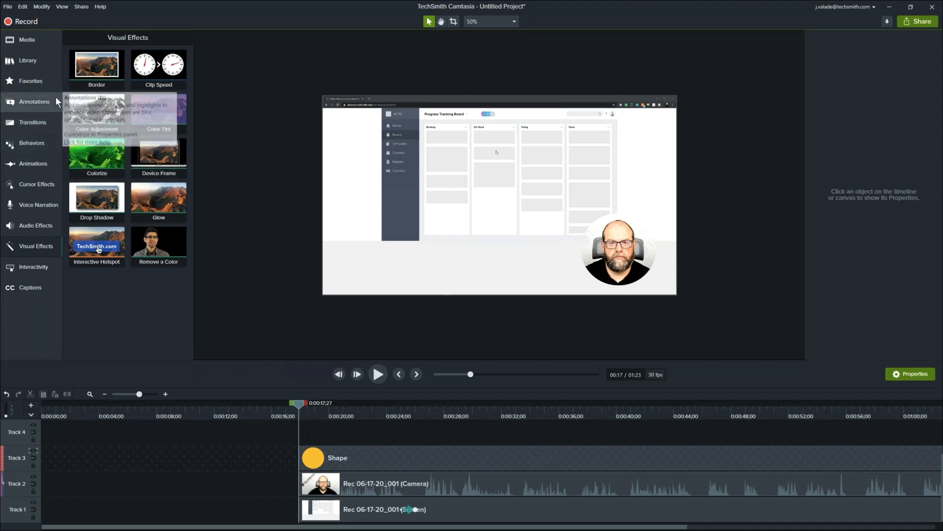
# - Import the image 4 - Simple Video Creation.jpg from the Snagit Demo Materials folder into the media bin
pyautogui.click(28, 40)
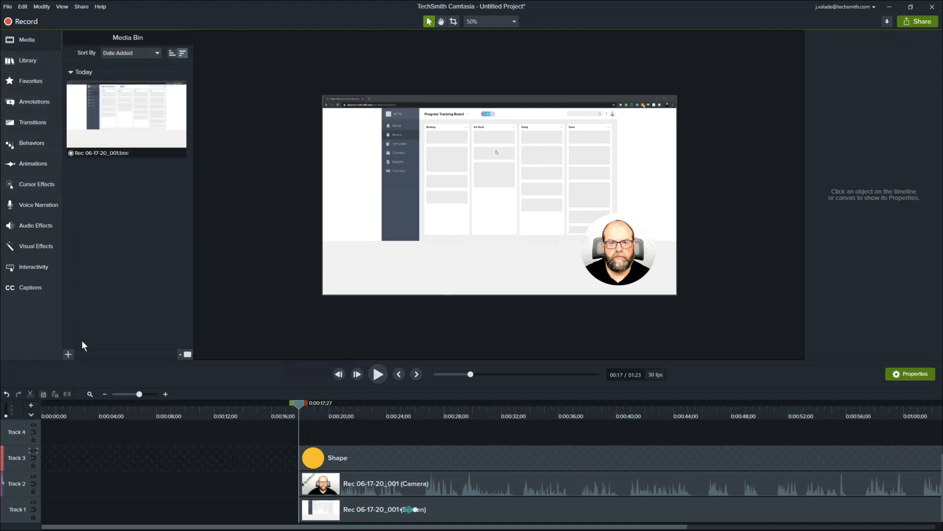
pyautogui.click(72, 358)
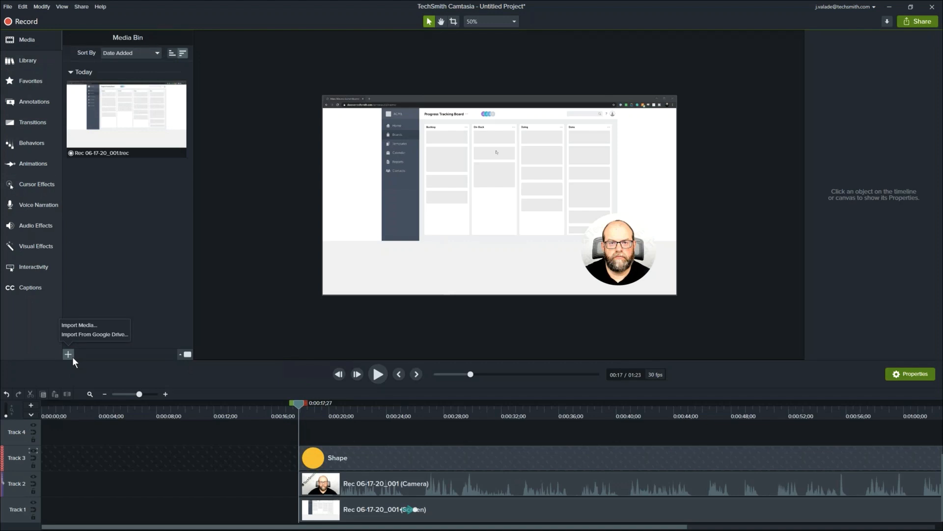
pyautogui.click(89, 325)
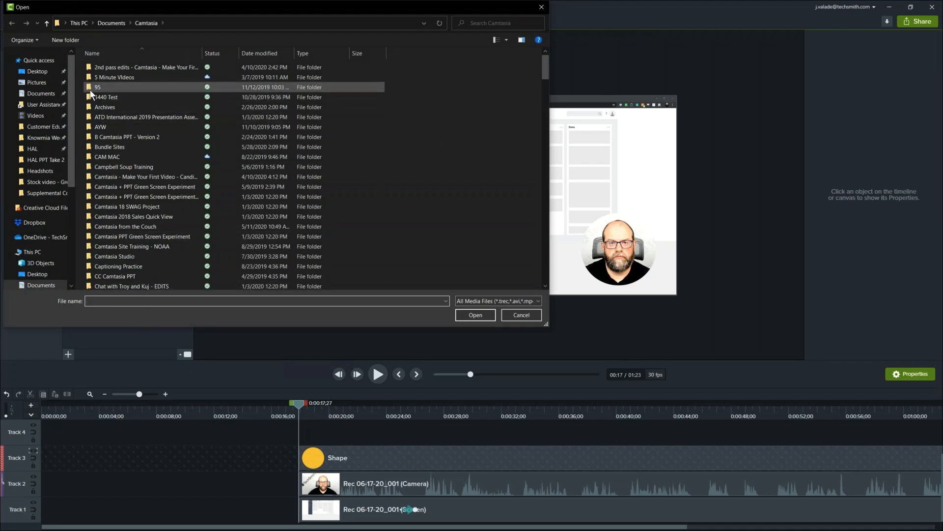
pyautogui.click(38, 71)
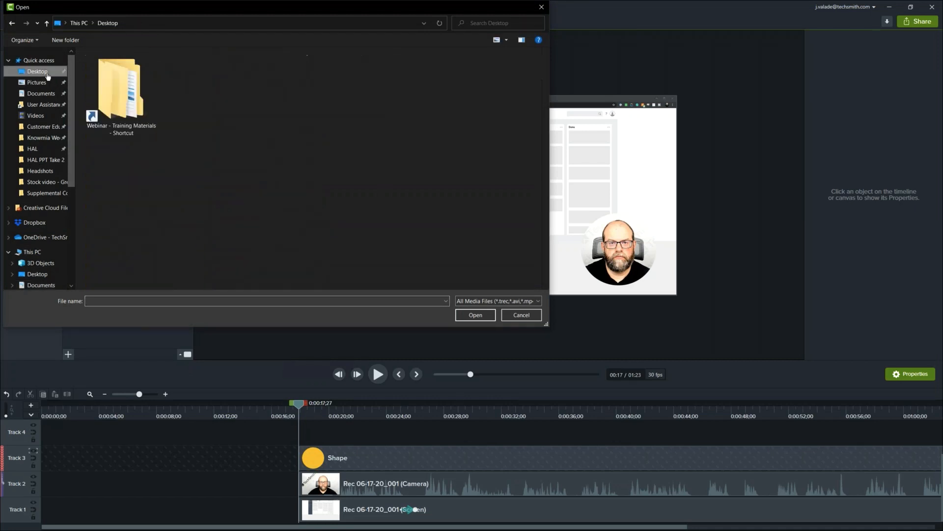
pyautogui.doubleClick(99, 88)
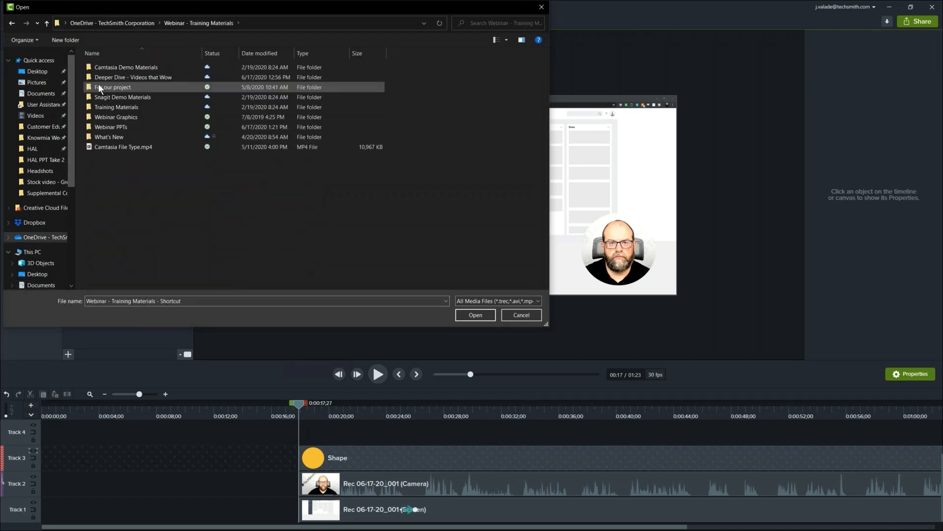
pyautogui.doubleClick(121, 97)
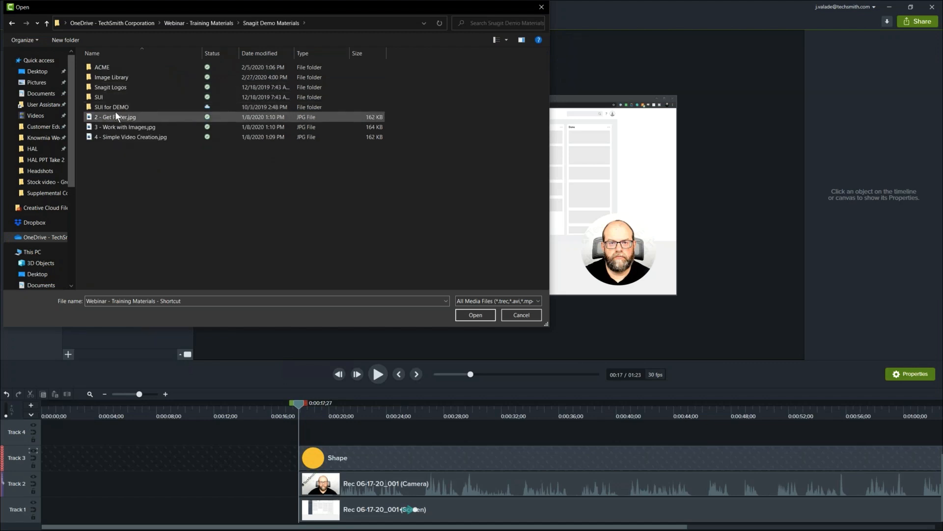
pyautogui.doubleClick(126, 136)
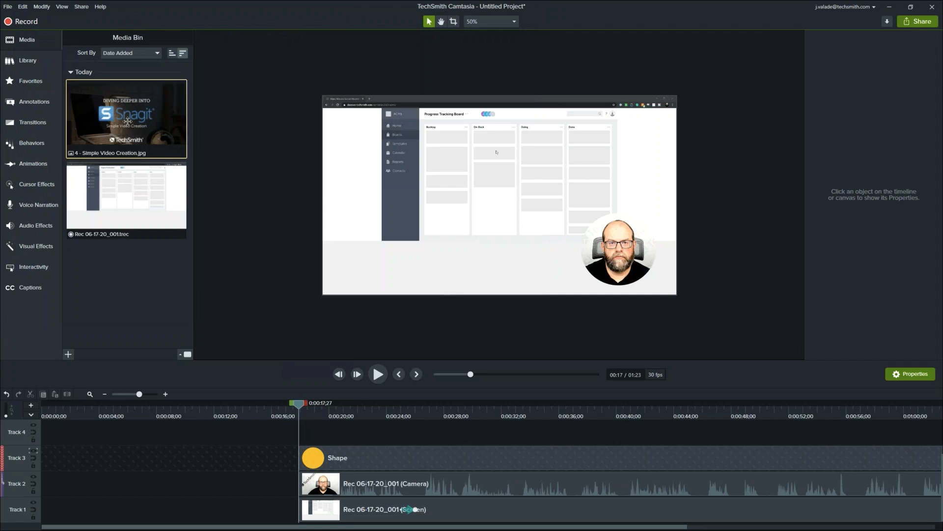
# - Try placing the Simple Video Creation image on the canvas over the screen recording, and delete it from the timeline
pyautogui.moveTo(128, 121); pyautogui.dragTo(318, 178)
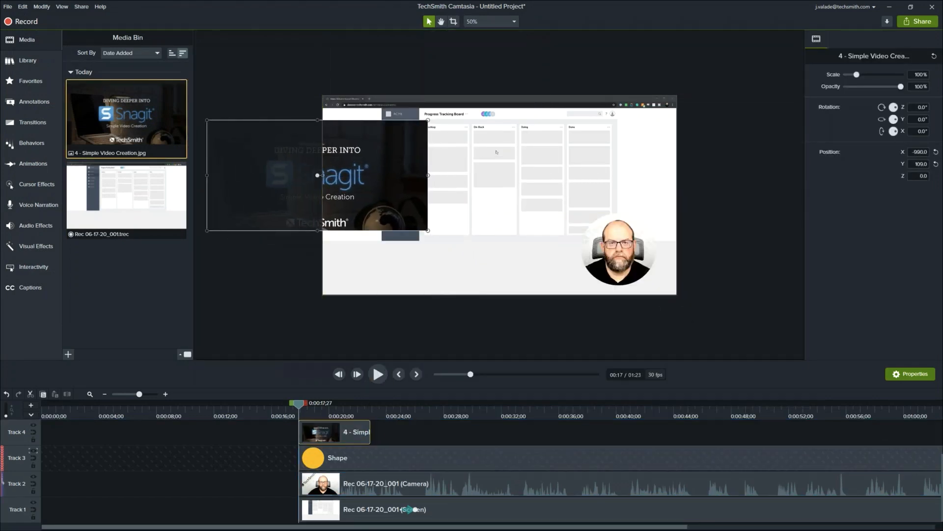
pyautogui.press('Delete')
pyautogui.click(178, 312)
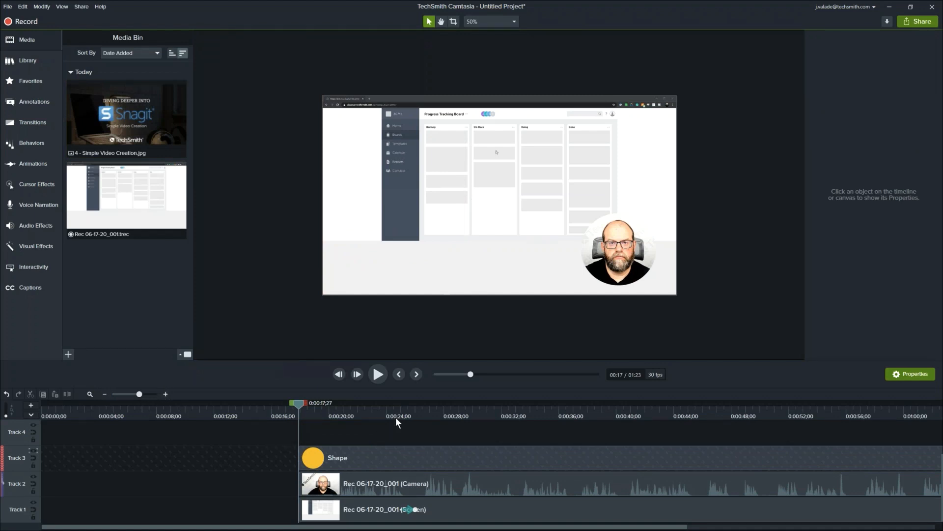
# - Undo the image placement, its import and the shift of the clips along the timeline
pyautogui.hotkey('ctrl', 'z')
pyautogui.hotkey('ctrl', 'z')
pyautogui.hotkey('ctrl', 'z')
pyautogui.hotkey('ctrl', 'z')
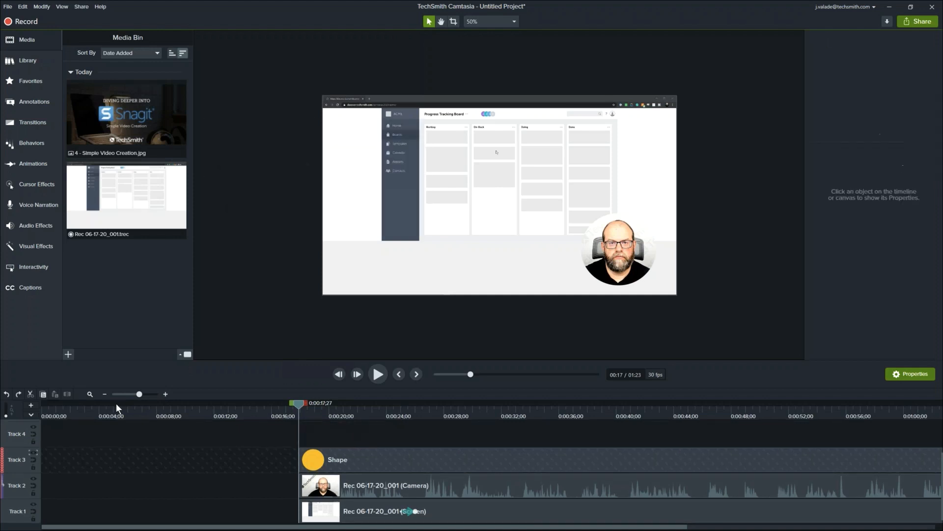
pyautogui.hotkey('ctrl', 'z')
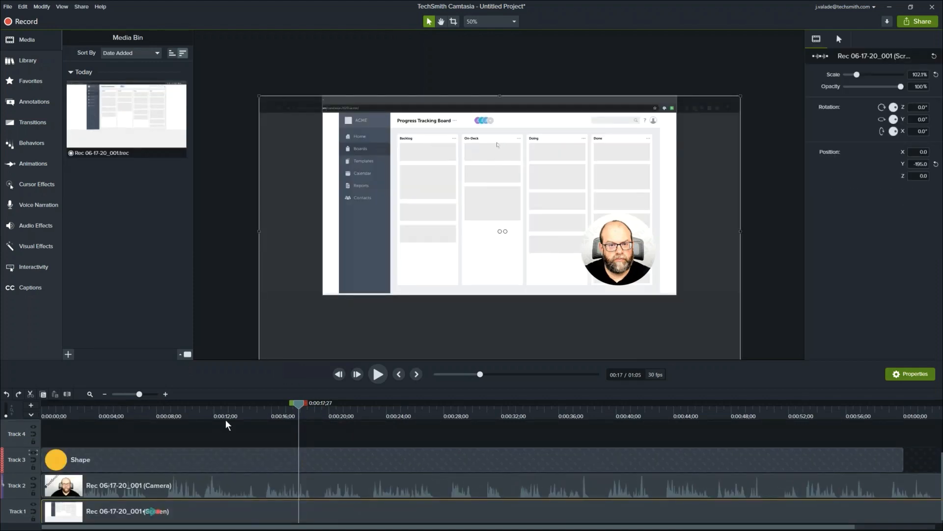
# - Move the playhead to about 0:11 and add the Cursor Highlight effect to the screen recording on Track 1
pyautogui.moveTo(235, 411)
pyautogui.mouseDown()
pyautogui.moveTo(223, 410)
pyautogui.moveTo(231, 411)
pyautogui.mouseUp()
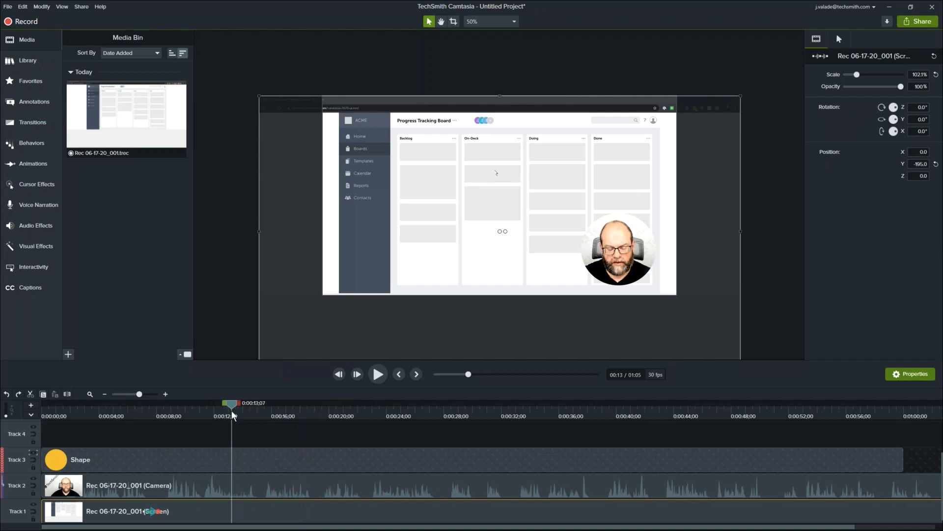
pyautogui.moveTo(232, 411); pyautogui.dragTo(217, 410)
pyautogui.moveTo(214, 409); pyautogui.dragTo(214, 409)
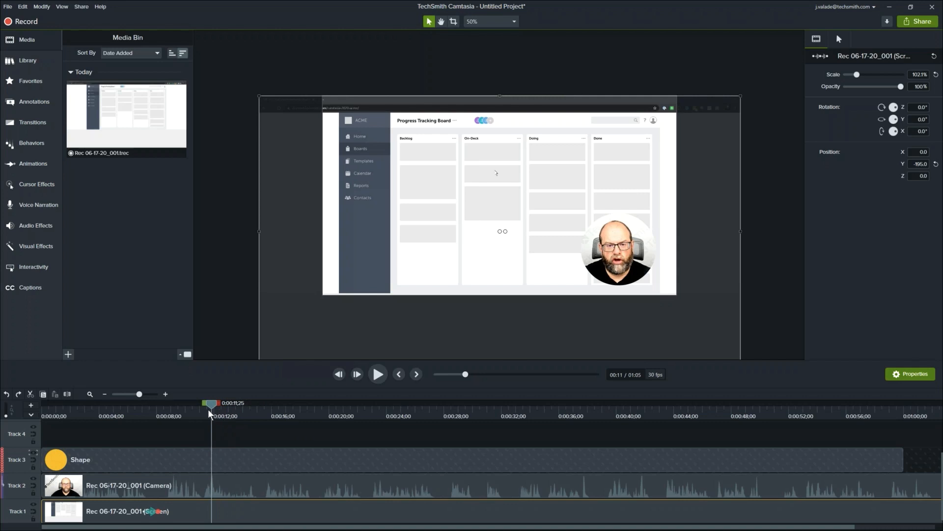
pyautogui.click(19, 184)
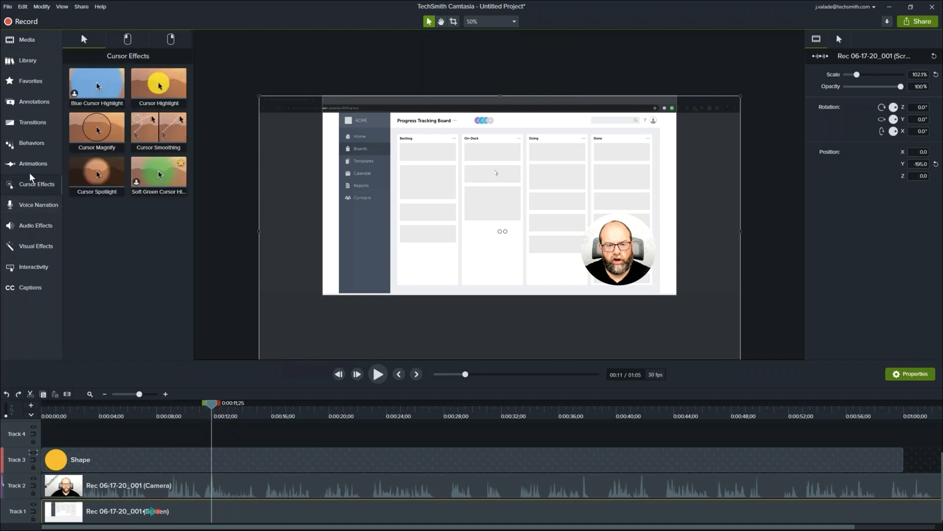
pyautogui.moveTo(155, 86); pyautogui.dragTo(220, 499)
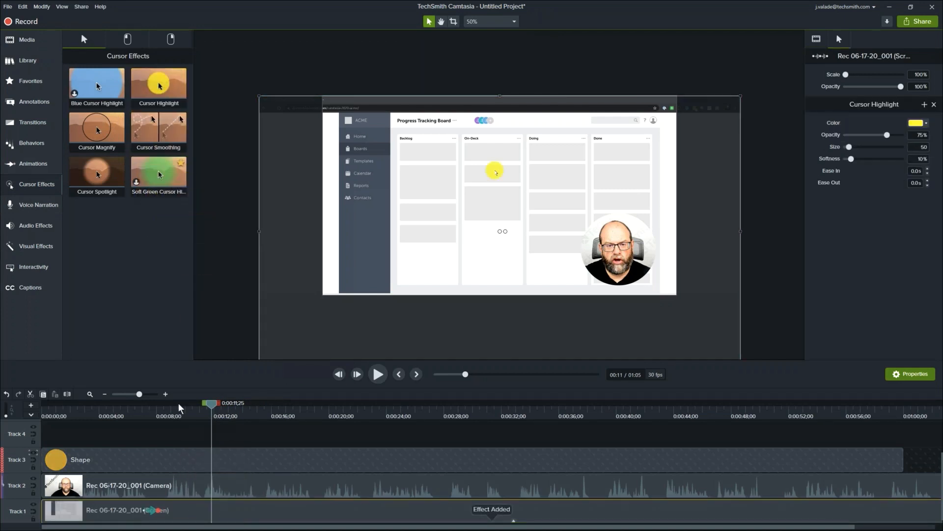
# - Enlarge Track 1, reveal its effects and trim the Cursor Highlight so it runs from about 0:17 to 0:25
pyautogui.click(88, 395)
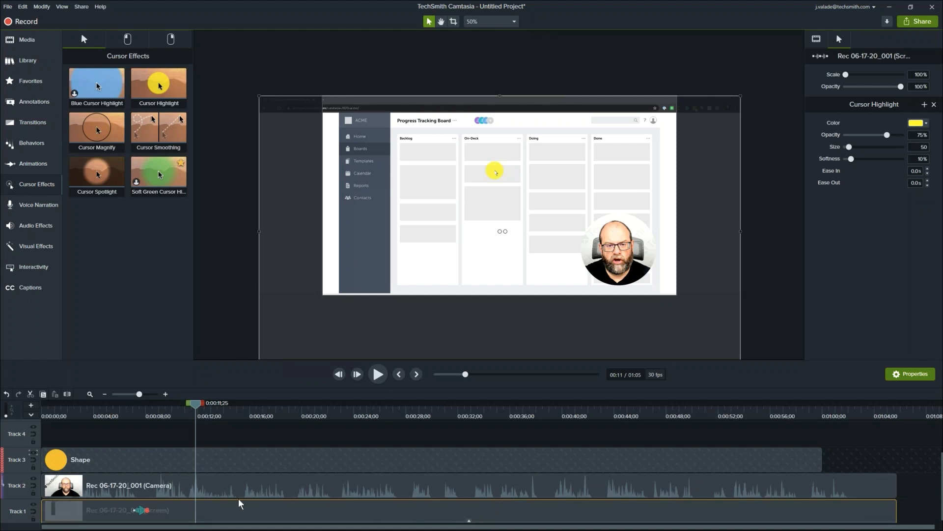
pyautogui.moveTo(15, 498); pyautogui.dragTo(14, 458)
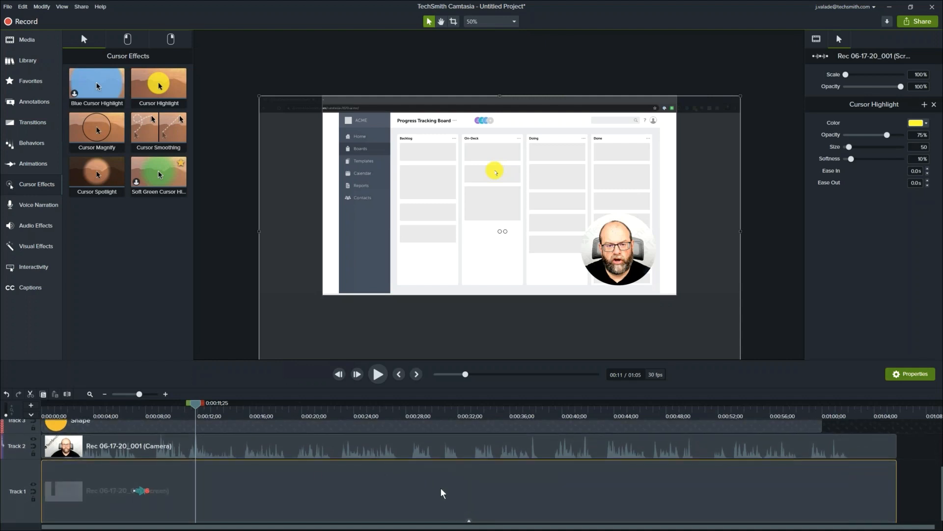
pyautogui.click(469, 520)
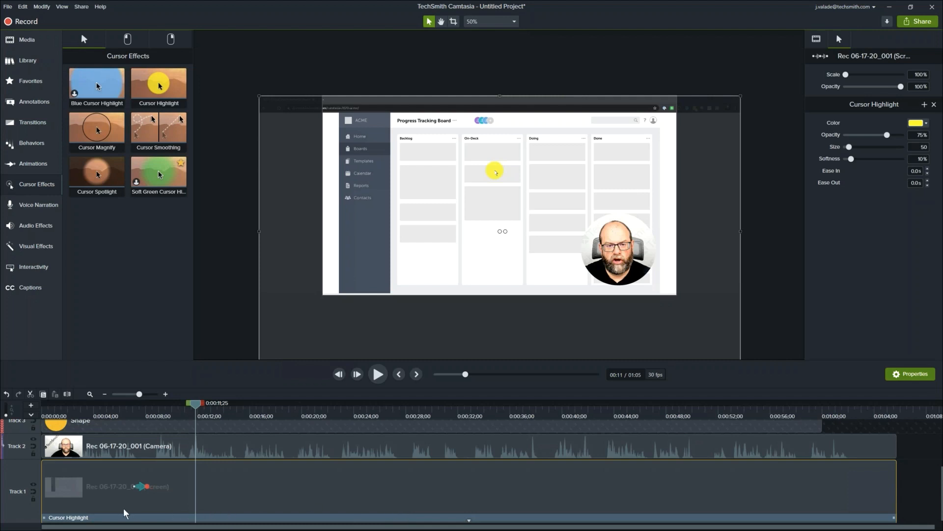
pyautogui.moveTo(48, 519); pyautogui.dragTo(270, 509)
pyautogui.moveTo(897, 519); pyautogui.dragTo(370, 520)
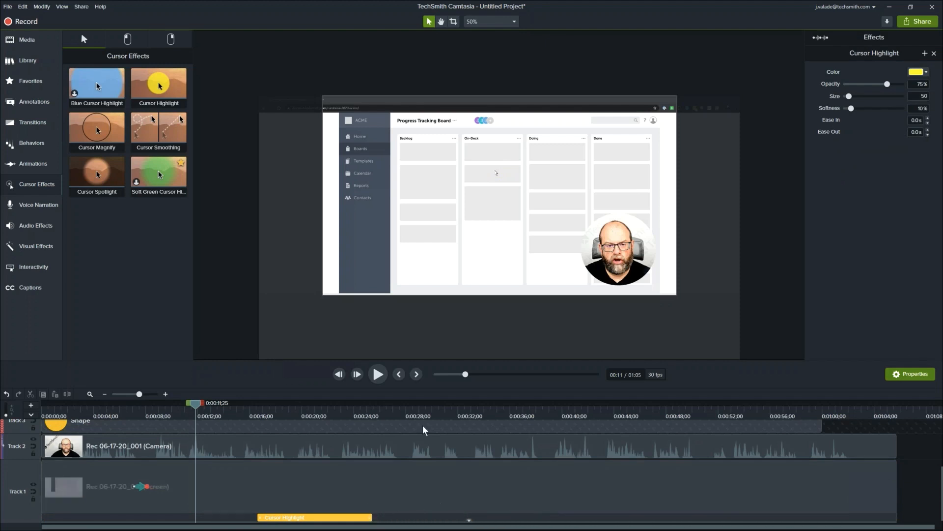
# - Enlarge the canvas view to 75% and play the video through the end of the cursor highlight to check its timing
pyautogui.scroll(2, 445, 299)
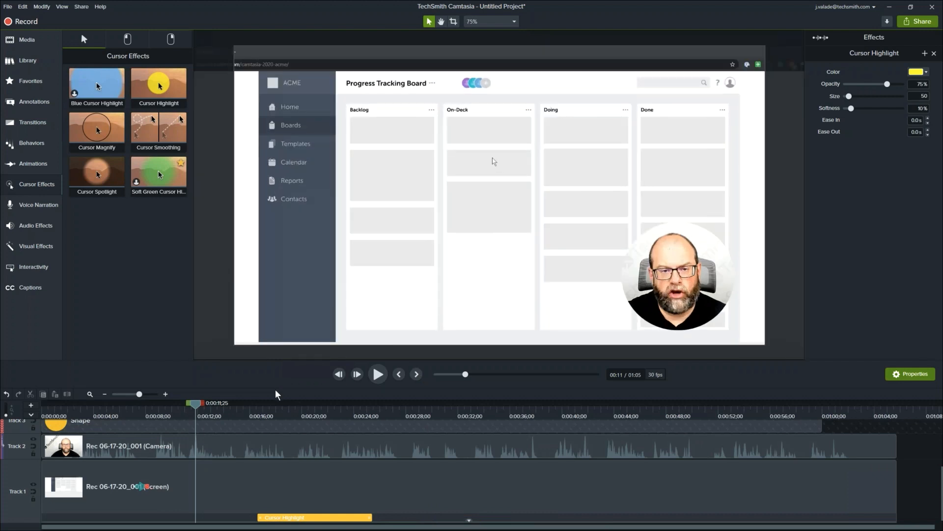
pyautogui.click(379, 376)
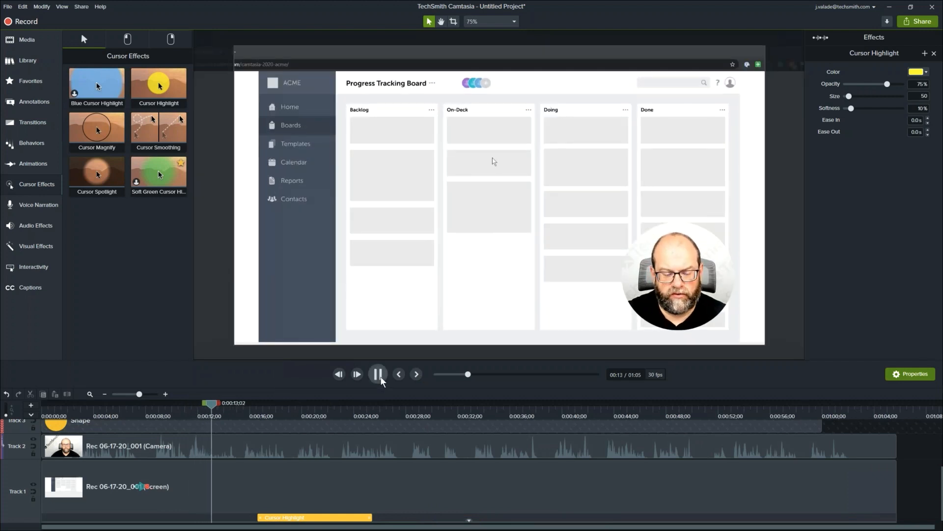
pyautogui.click(349, 411)
pyautogui.click(378, 374)
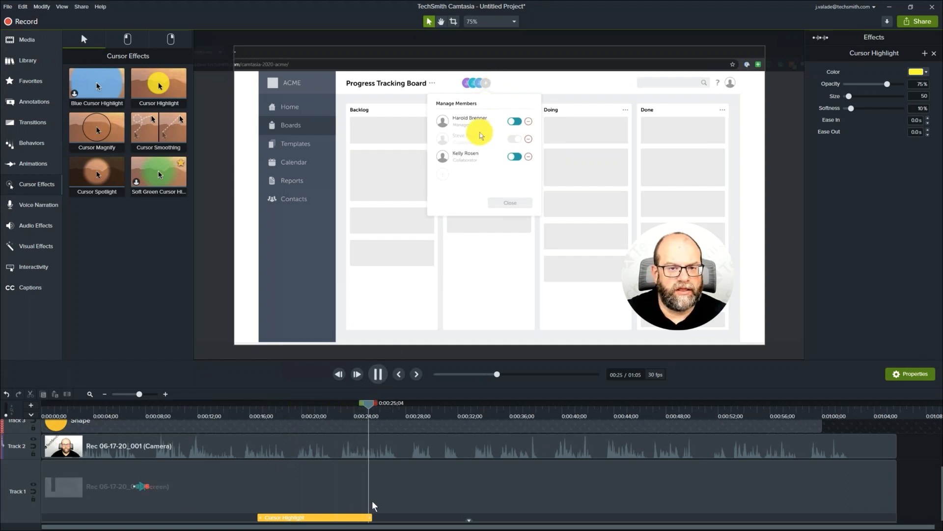
pyautogui.click(381, 372)
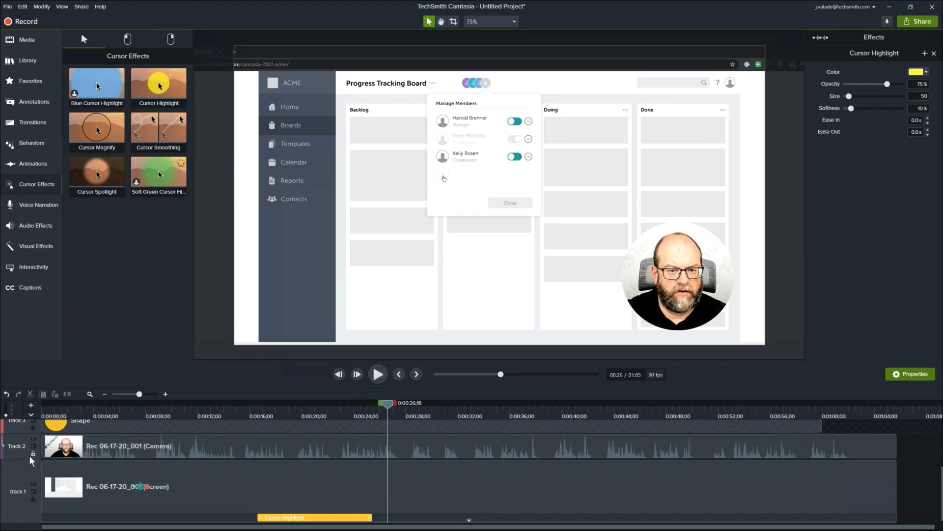
# - Reduce the height of Track 1 and select its screen recording clip
pyautogui.scroll(1, 29, 456)
pyautogui.moveTo(23, 472); pyautogui.dragTo(23, 496)
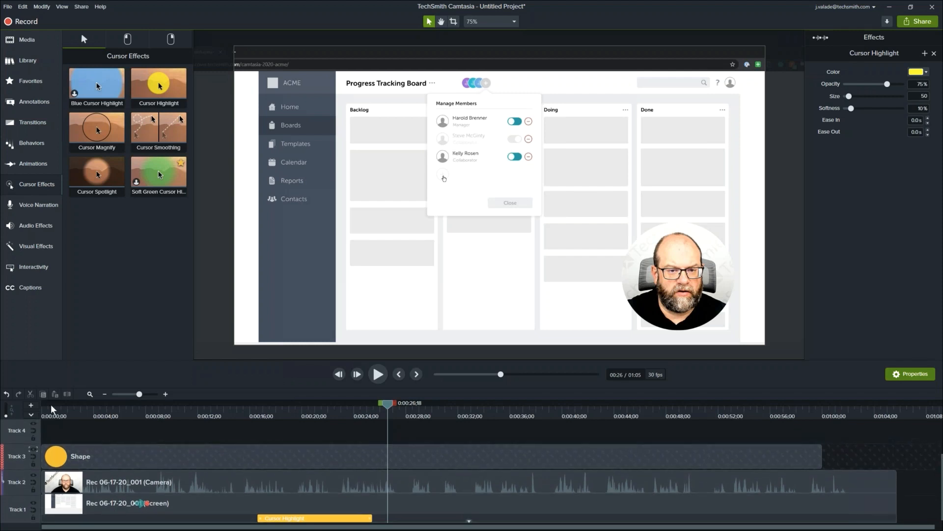
pyautogui.click(445, 510)
pyautogui.click(445, 511)
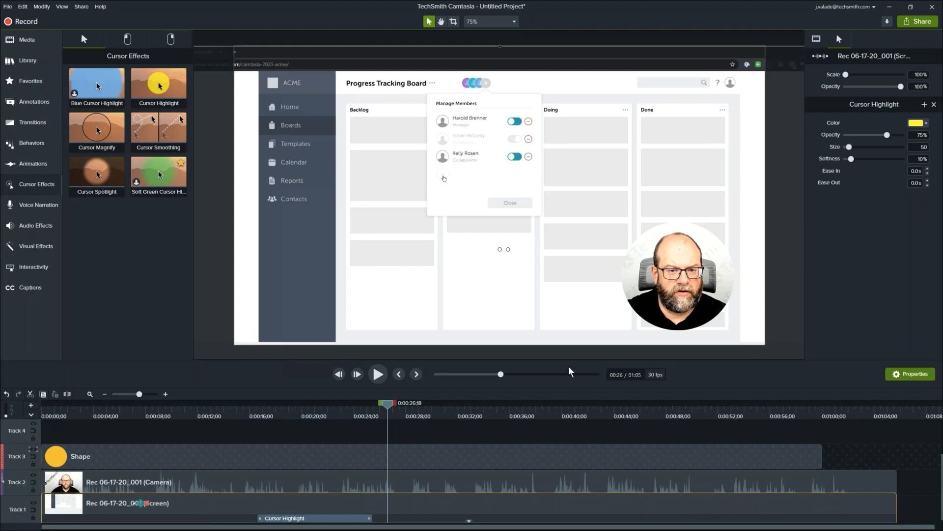
# - Switch to PowerPoint and start the slide show from the closing "Thank you for attending this webinar" slide
pyautogui.hotkey('alt', 'Tab')
pyautogui.hotkey('alt', 'Tab')
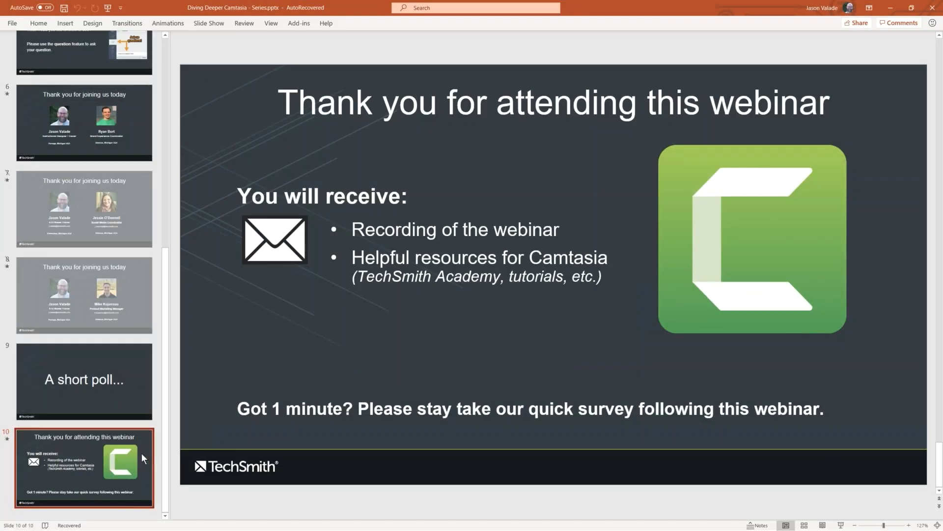
pyautogui.click(842, 525)
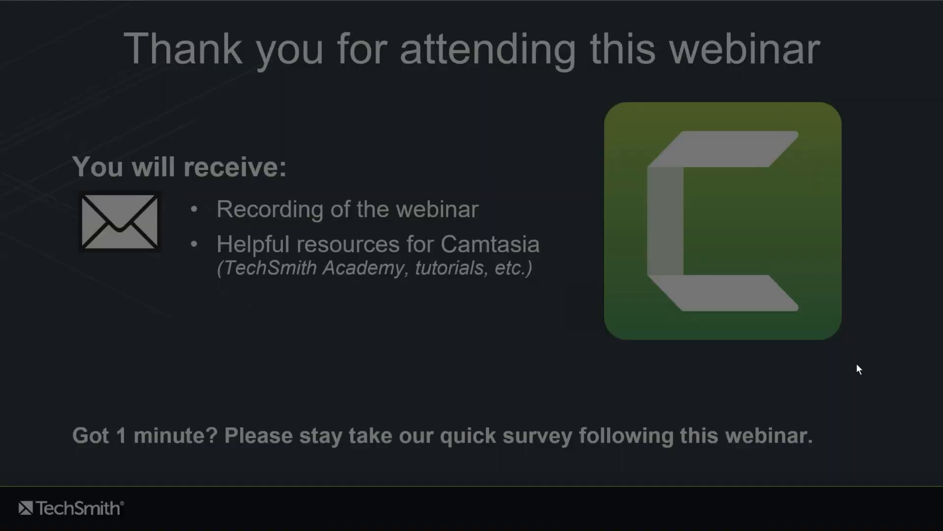